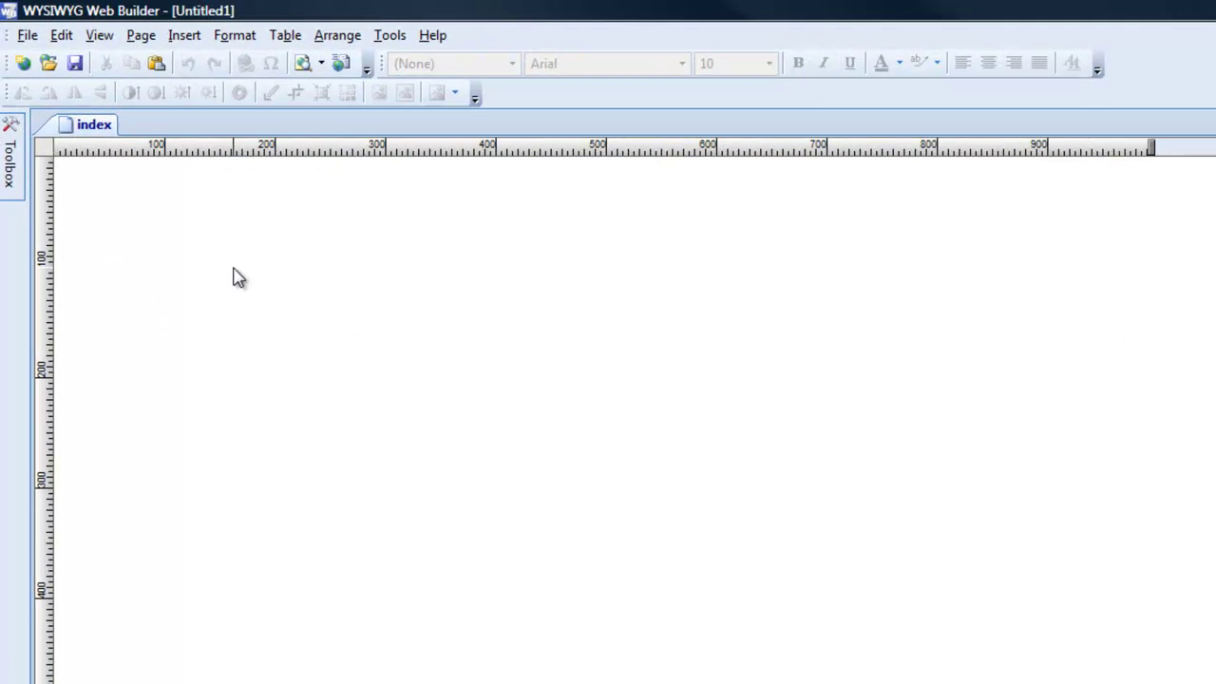
# Look over the Toolbox, Site Manager and Properties panels of the empty Untitled1 site
pyautogui.moveTo(9, 160)
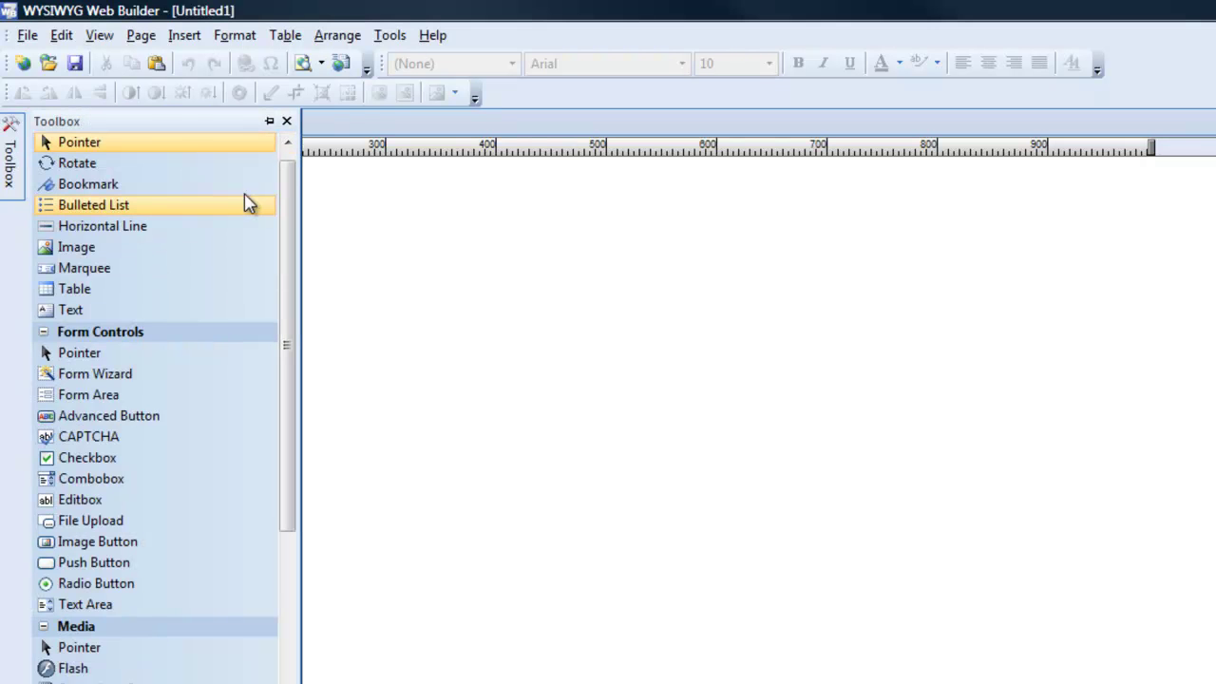
pyautogui.moveTo(285, 180); pyautogui.dragTo(351, 226)
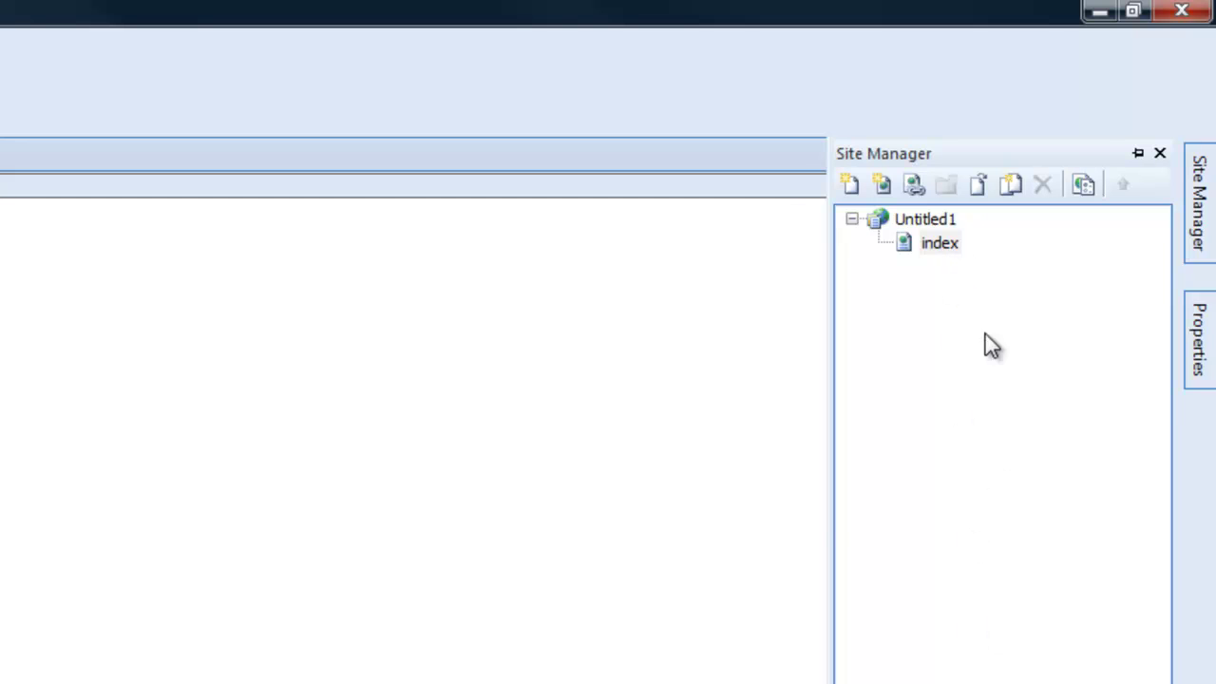
pyautogui.moveTo(1197, 339)
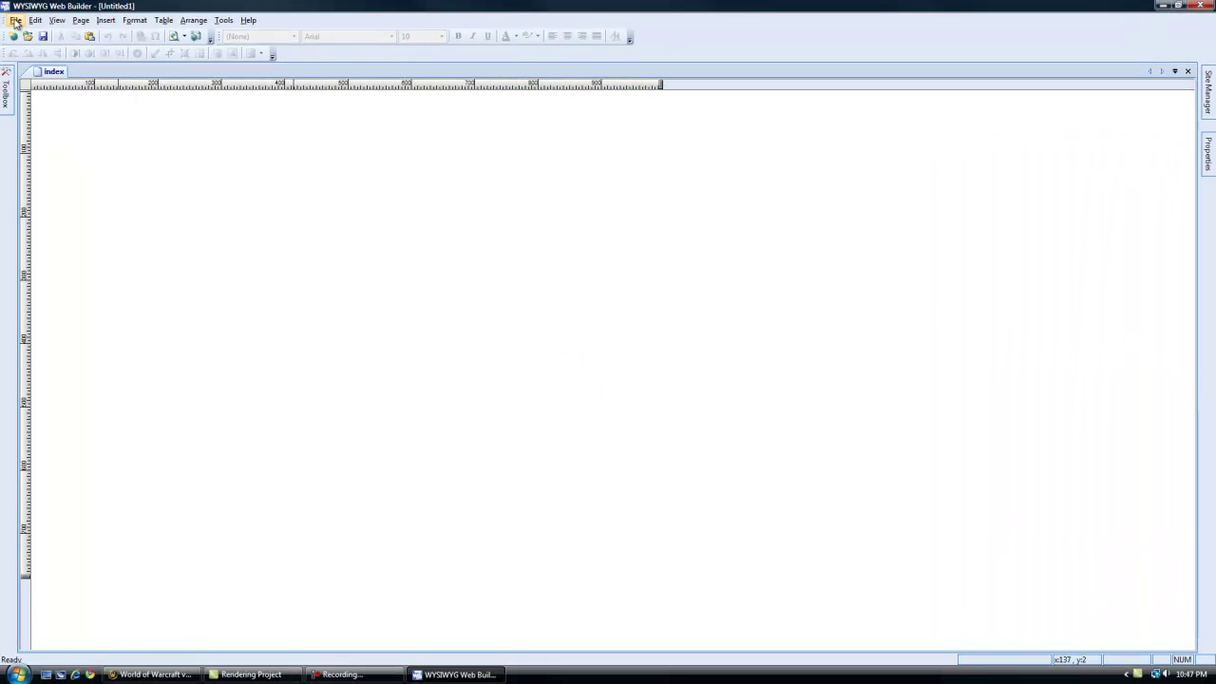
# Create a new web site, Untitled2, and show the Toolbox scrolled to the Drawing items
pyautogui.click(15, 20)
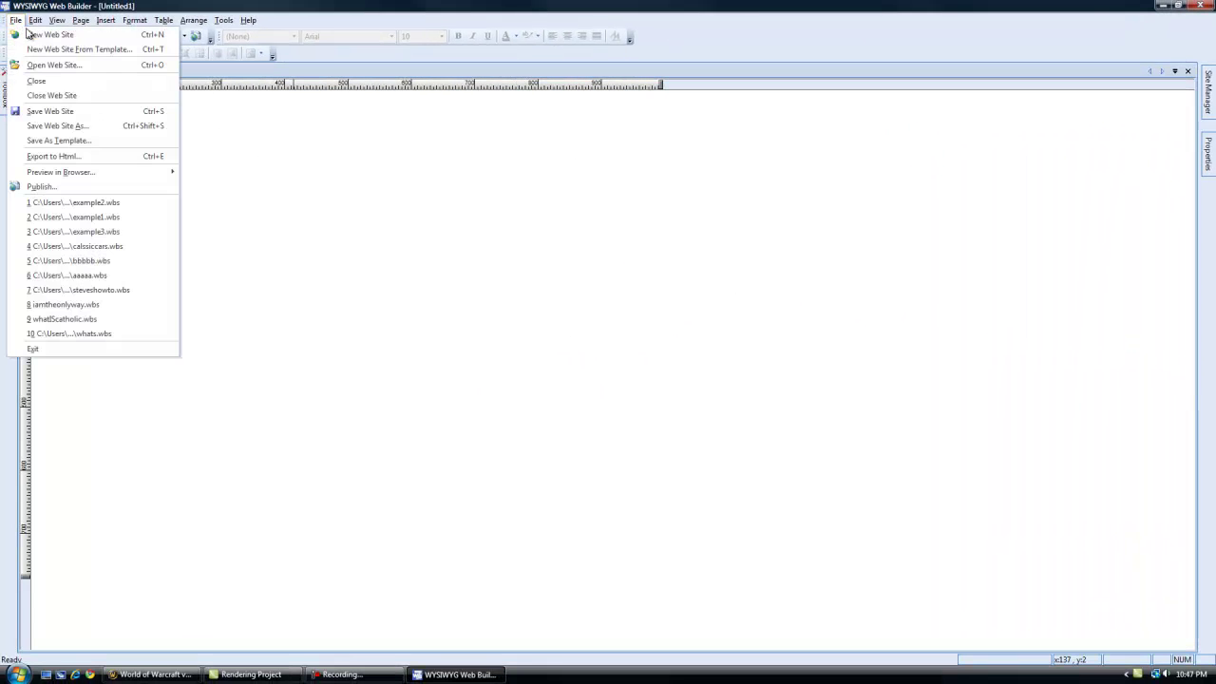
pyautogui.click(34, 36)
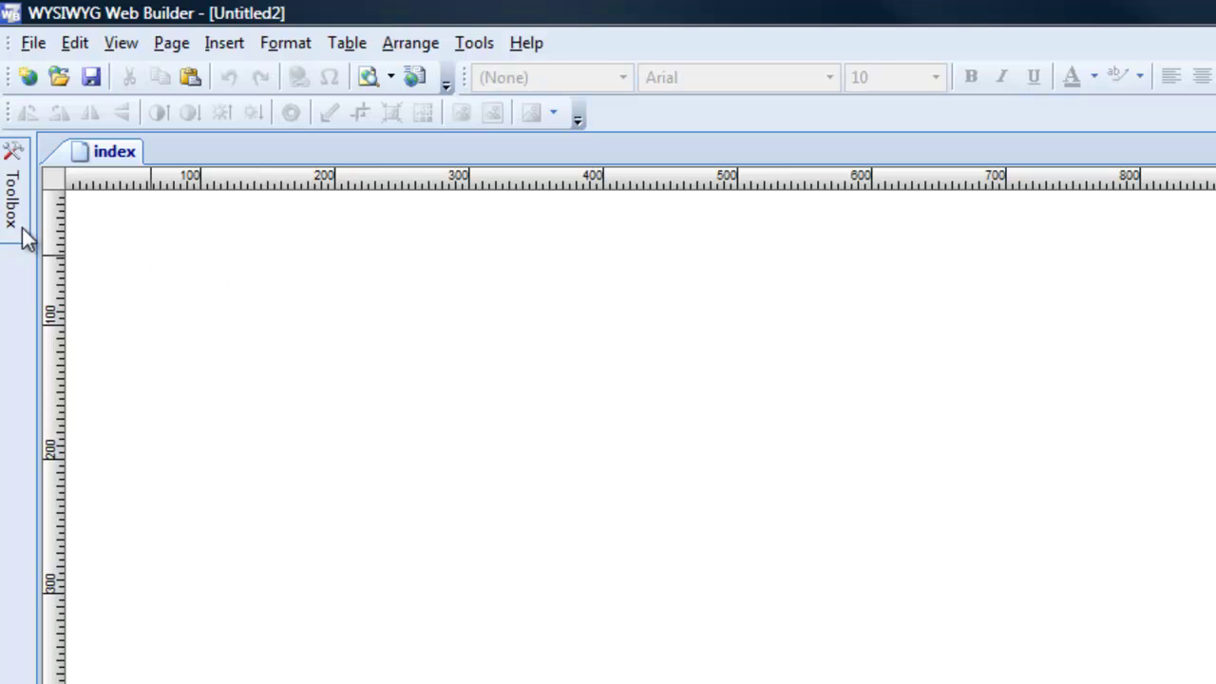
pyautogui.moveTo(17, 187)
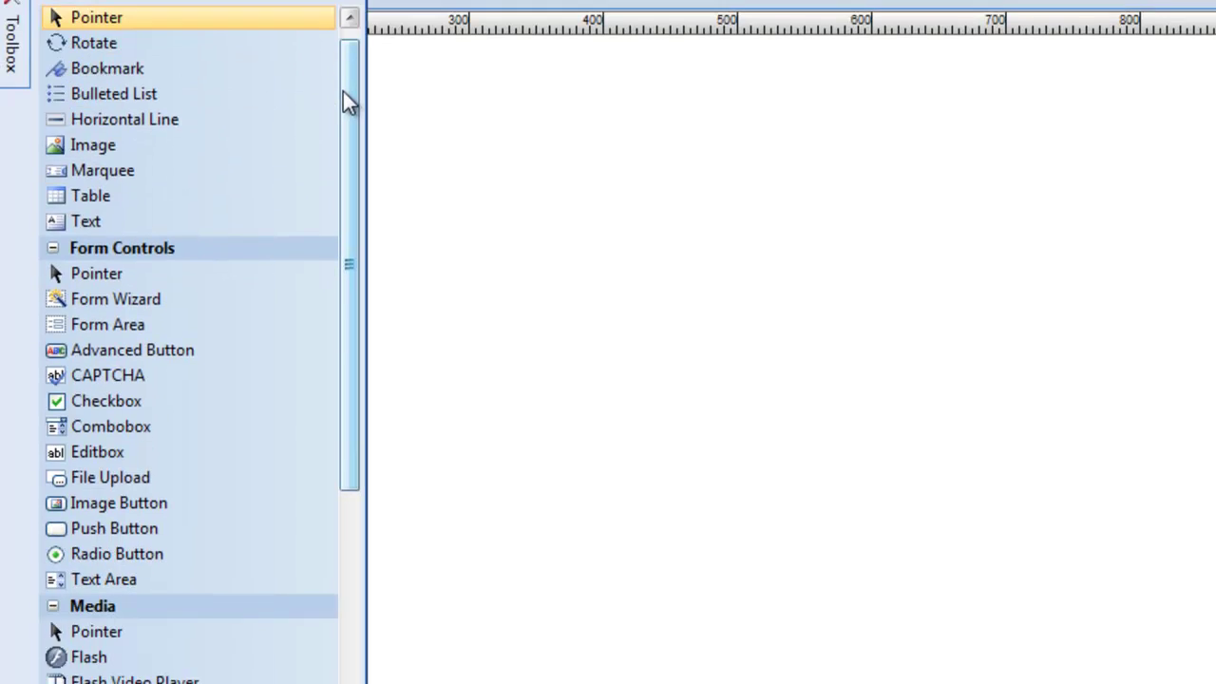
pyautogui.moveTo(343, 91)
pyautogui.mouseDown()
pyautogui.moveTo(357, 461)
pyautogui.moveTo(360, 404)
pyautogui.mouseUp()
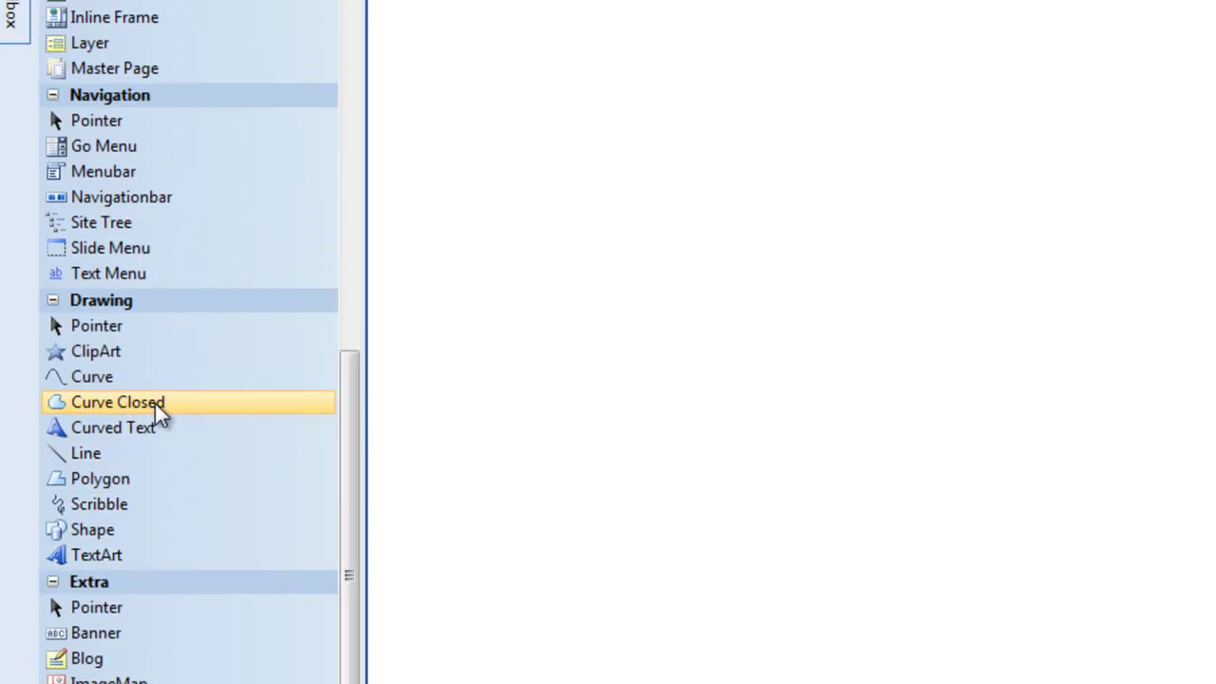
# Draw a tall rectangle down the page's left edge and paste a duplicate of it
pyautogui.click(170, 528)
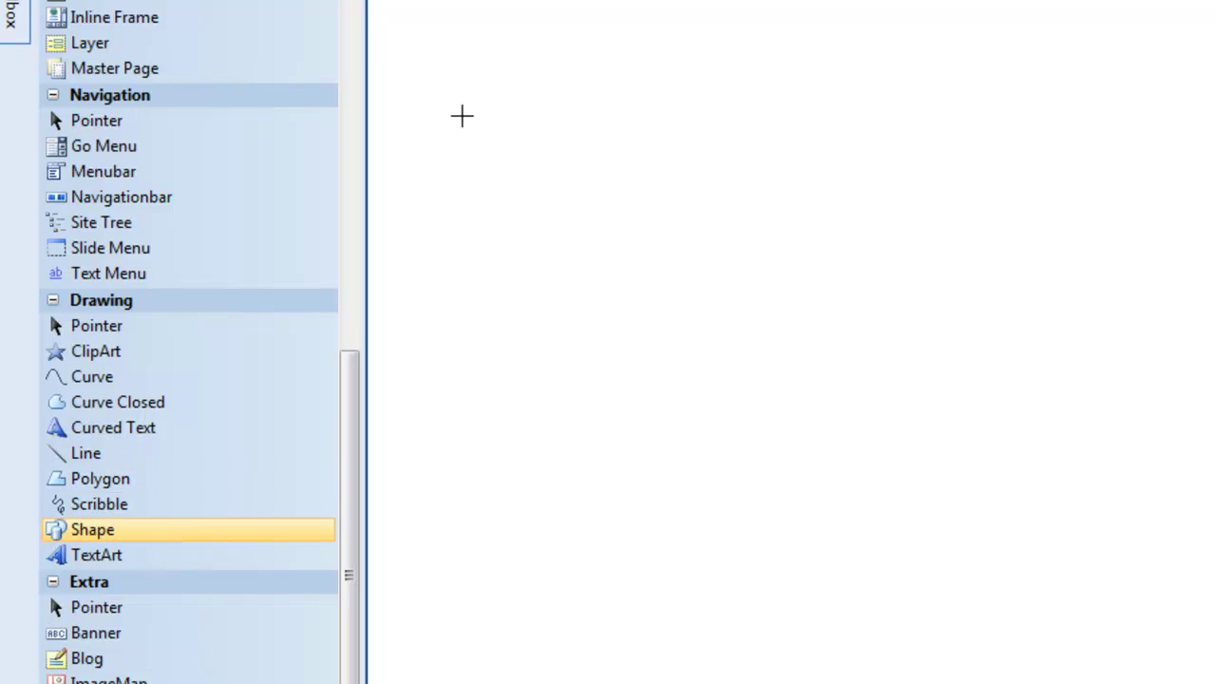
pyautogui.moveTo(463, 100); pyautogui.dragTo(711, 683)
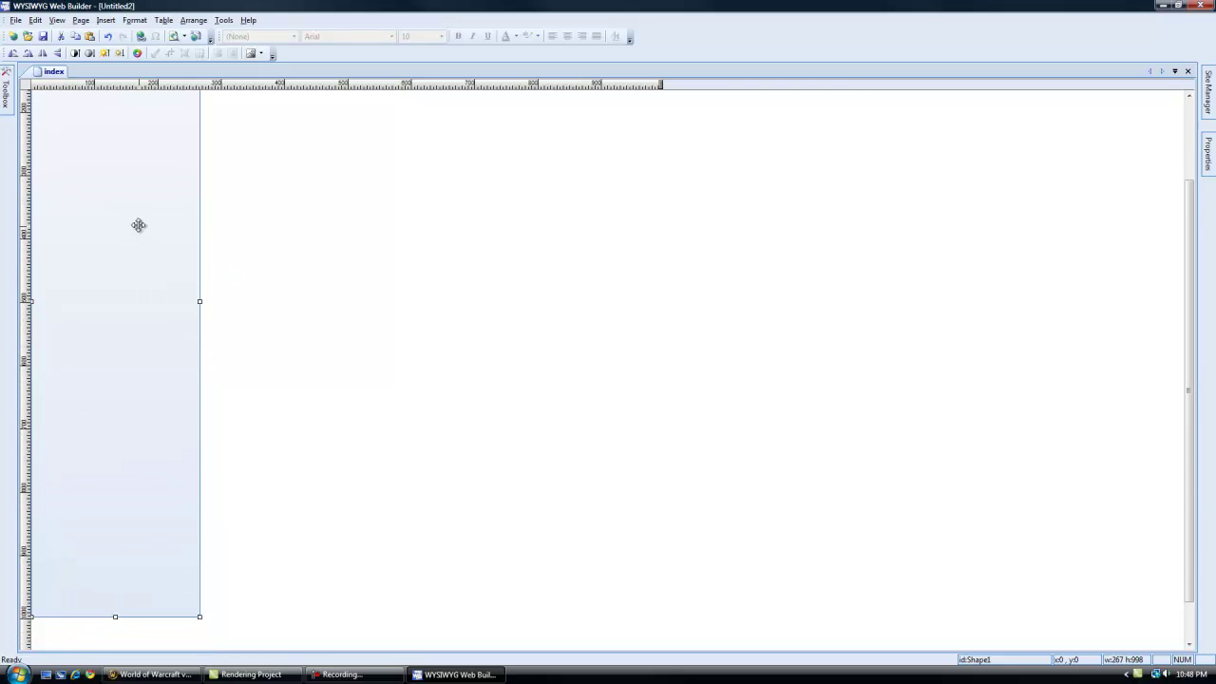
pyautogui.rightClick(155, 176)
pyautogui.click(187, 197)
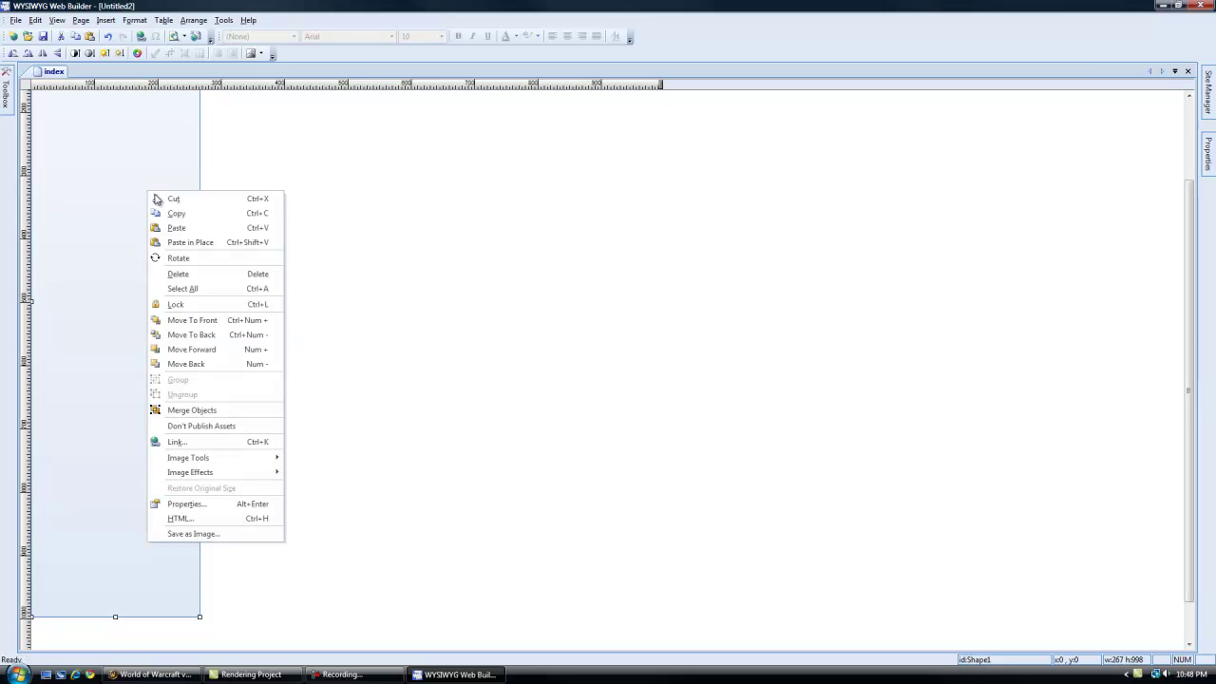
pyautogui.rightClick(148, 192)
pyautogui.click(177, 229)
# Move the duplicate rectangle right to x≈727 and up to the page top at y 0
pyautogui.moveTo(231, 296); pyautogui.dragTo(557, 130)
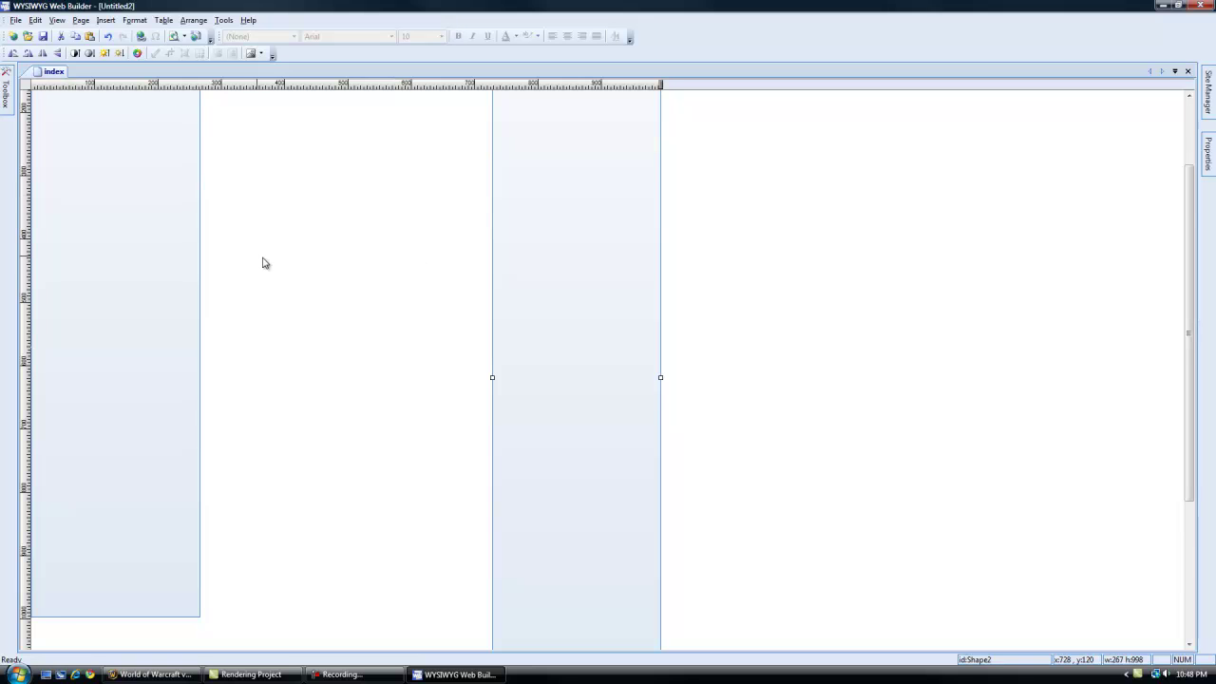
pyautogui.scroll(-3, 265, 263)
pyautogui.click(121, 483)
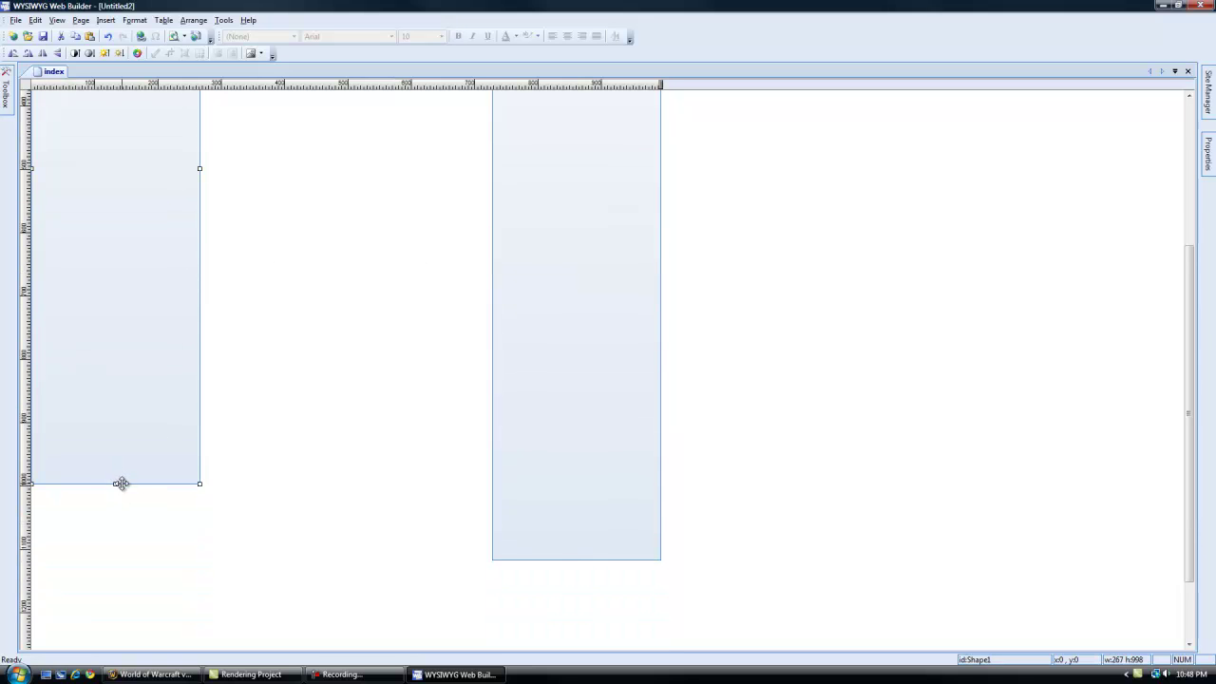
pyautogui.moveTo(525, 389); pyautogui.dragTo(553, 287)
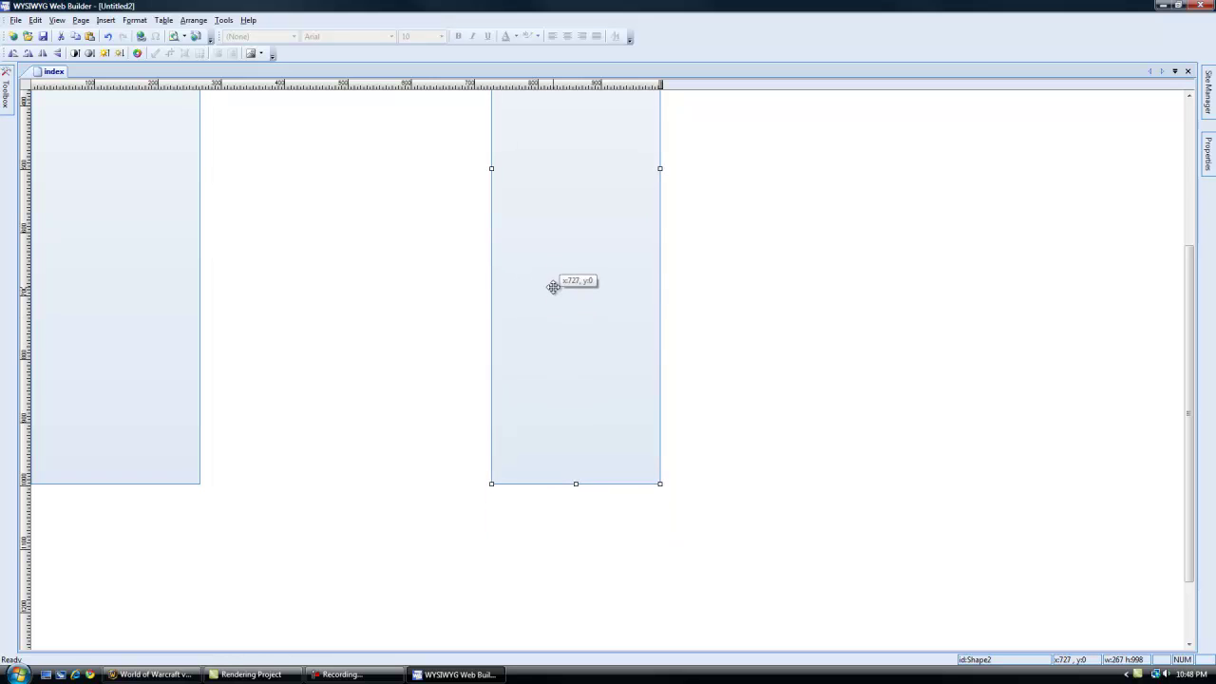
# Give the left column a blue gradient fill as Color 1
pyautogui.doubleClick(97, 224)
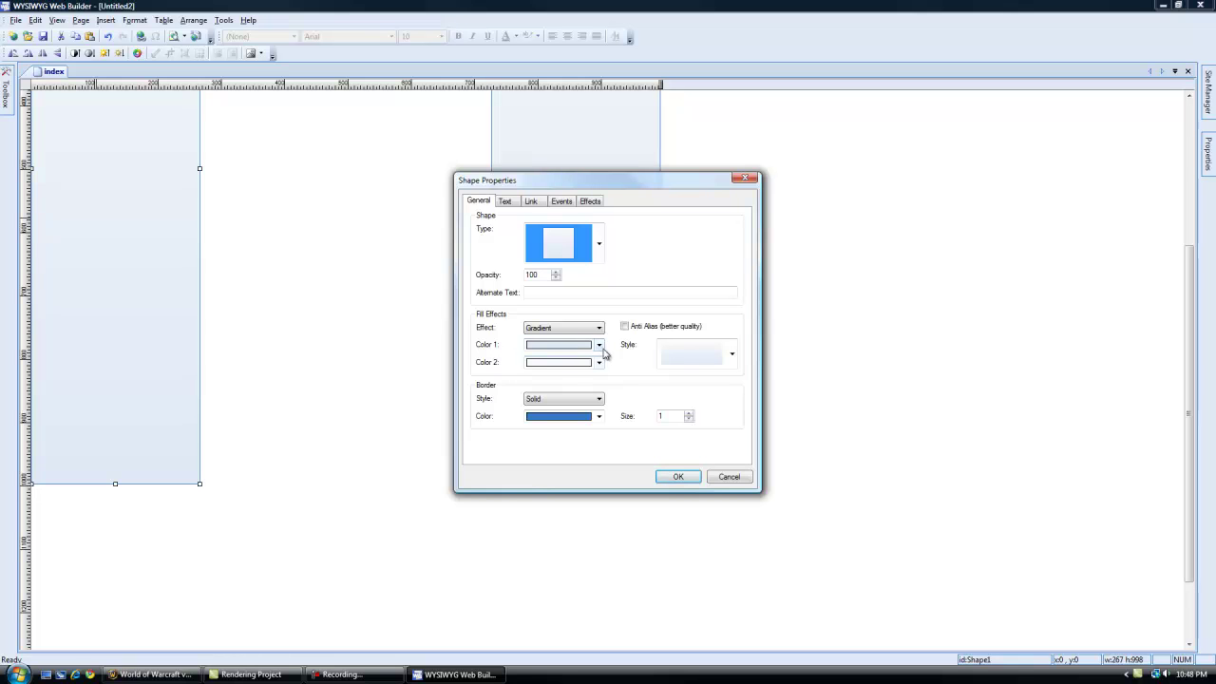
pyautogui.click(599, 346)
pyautogui.click(594, 371)
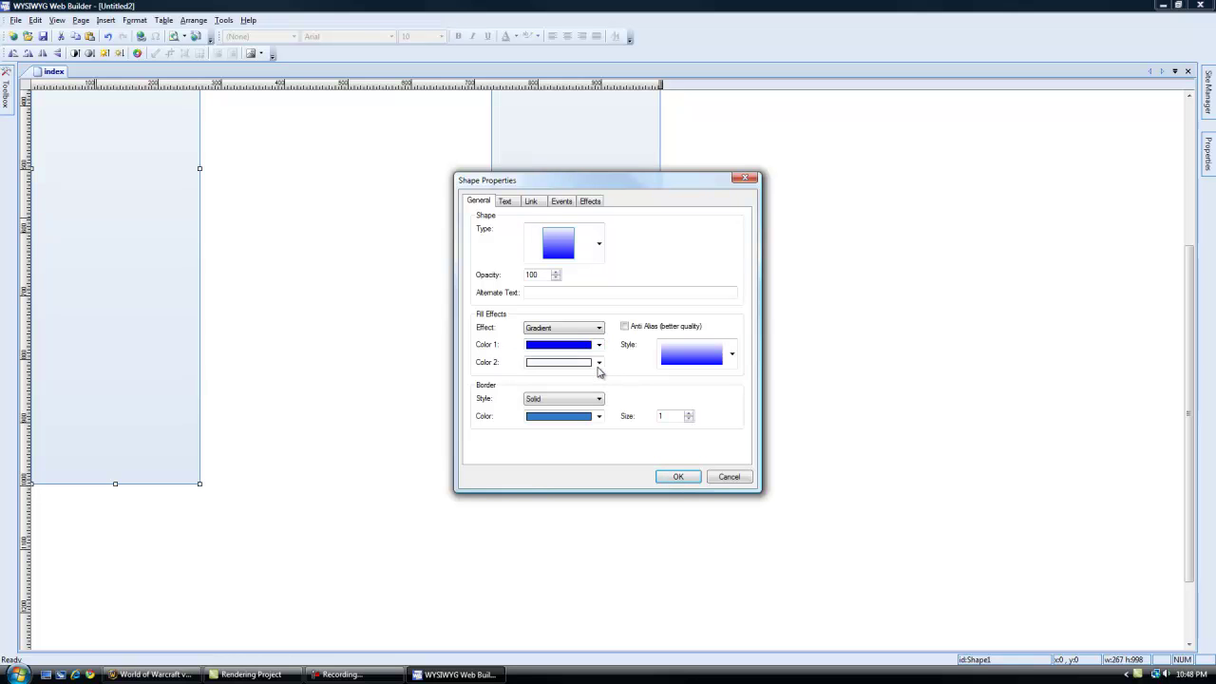
pyautogui.click(682, 477)
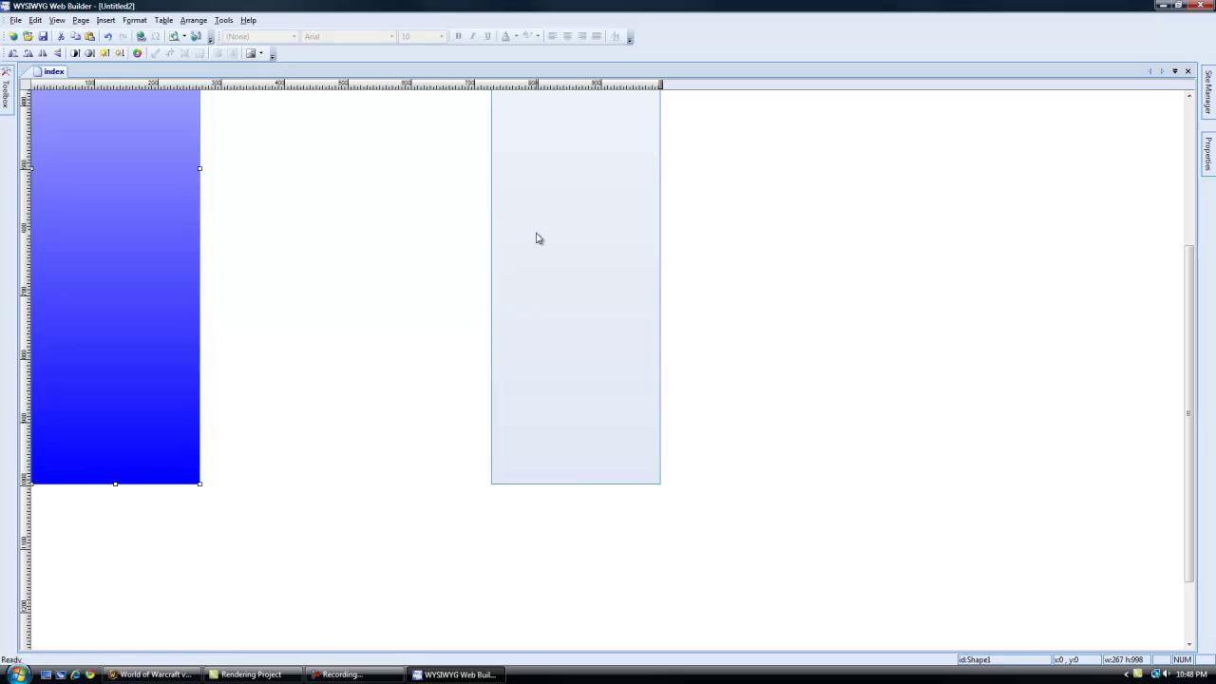
# Give the right column a dark red gradient fill as Color 1
pyautogui.doubleClick(534, 236)
pyautogui.click(600, 344)
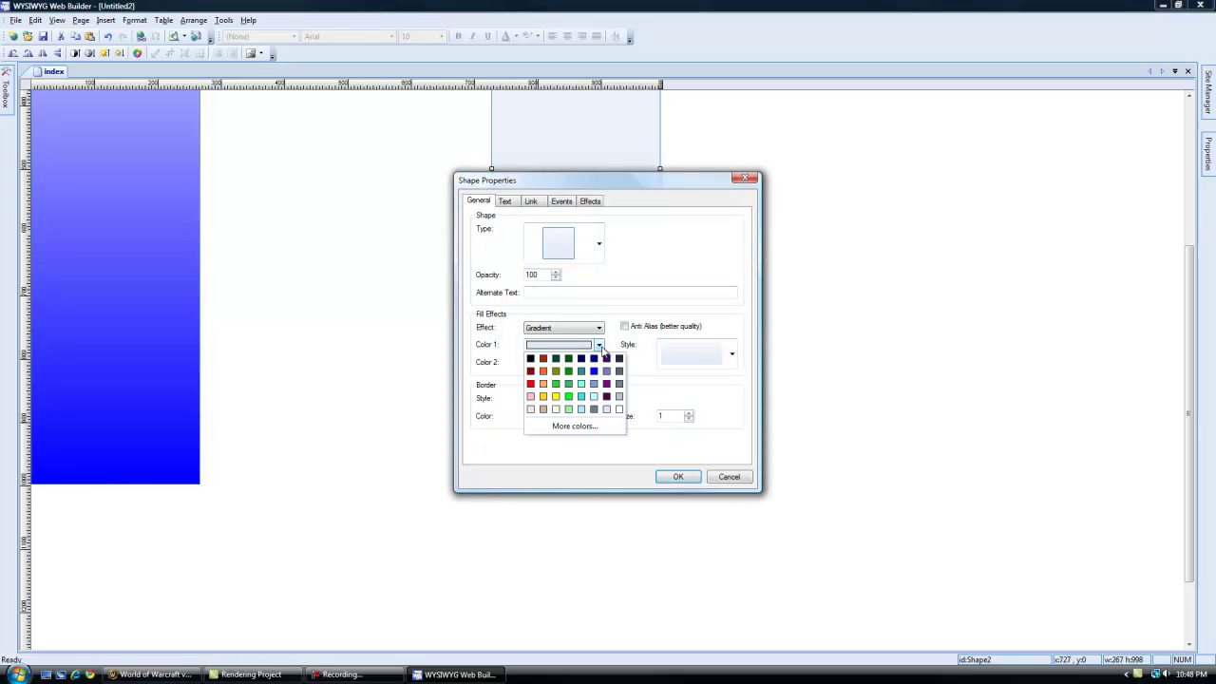
pyautogui.click(593, 370)
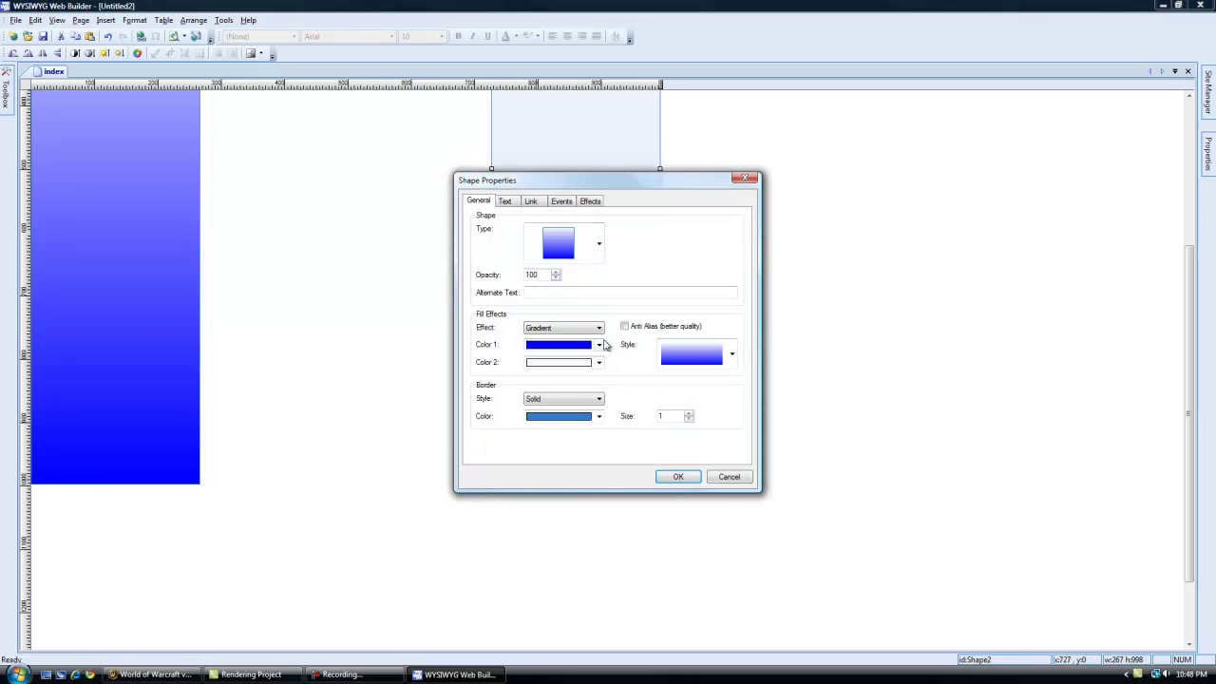
pyautogui.click(599, 345)
pyautogui.click(531, 370)
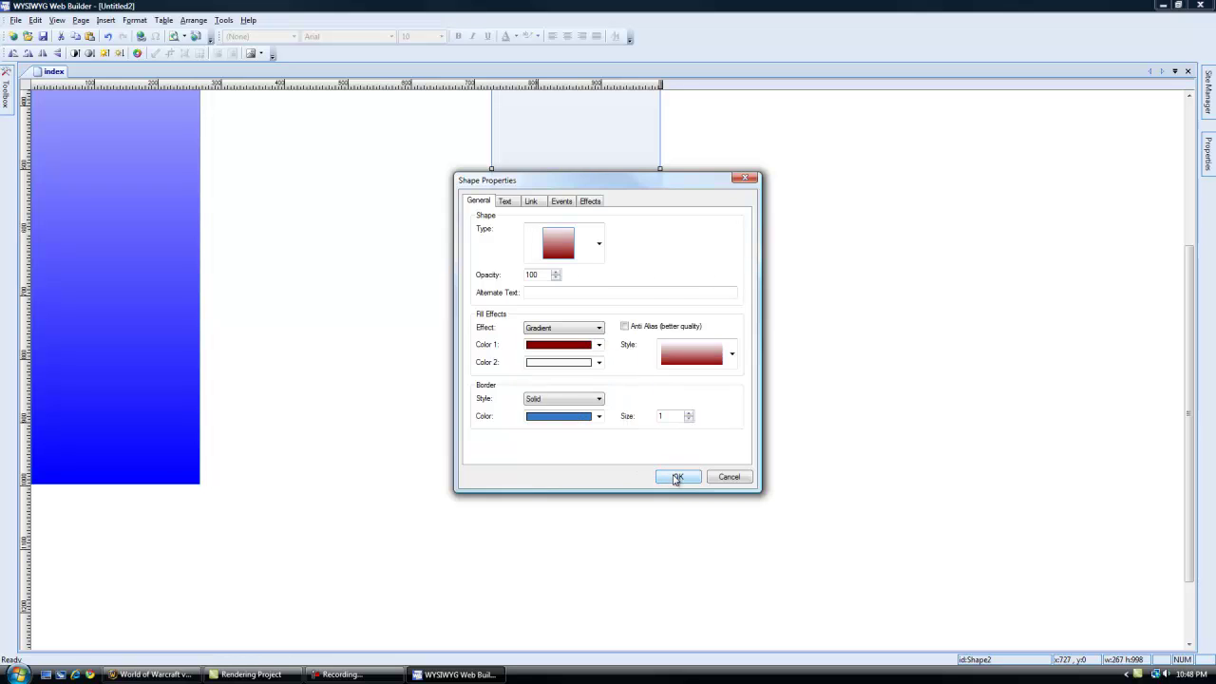
pyautogui.click(676, 478)
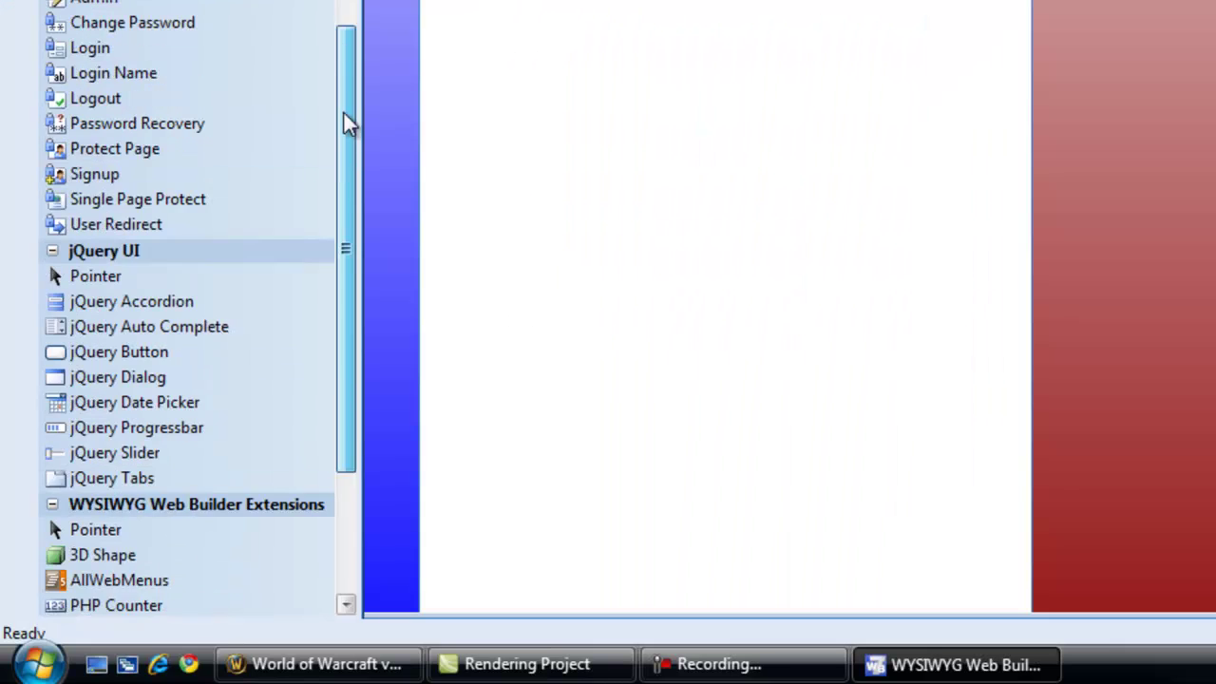
# Draw a logo box between the columns near the top and make it a five-point star
pyautogui.moveTo(344, 113); pyautogui.dragTo(329, 295)
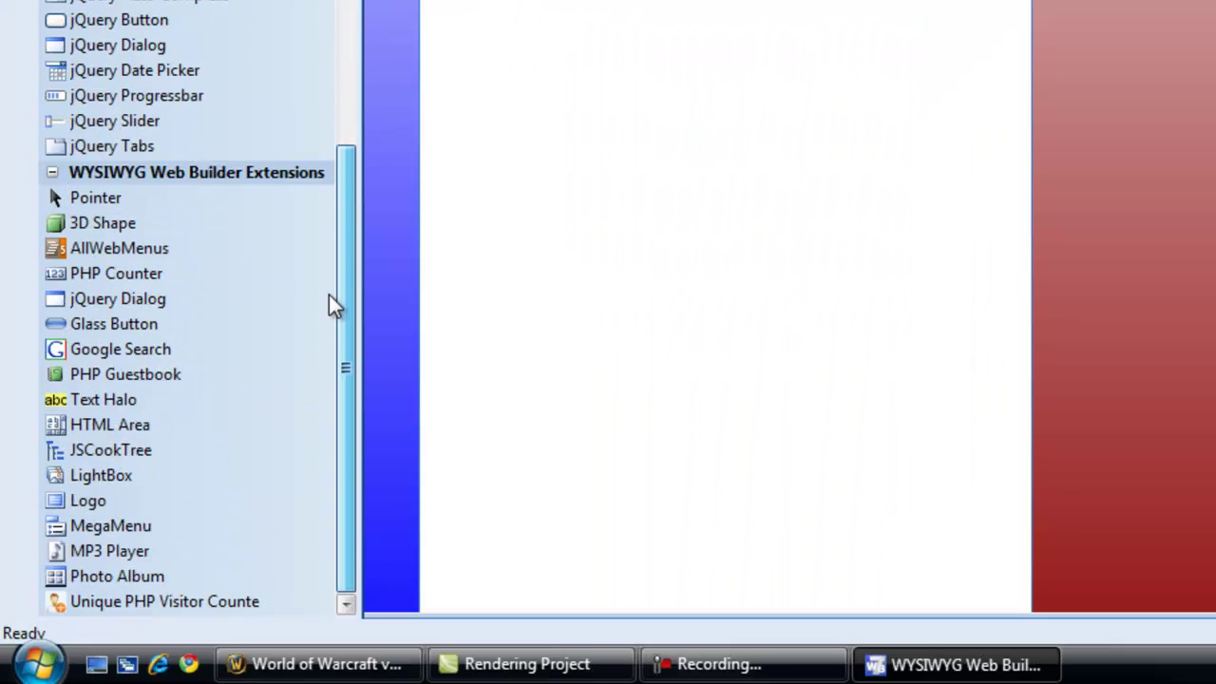
pyautogui.click(87, 501)
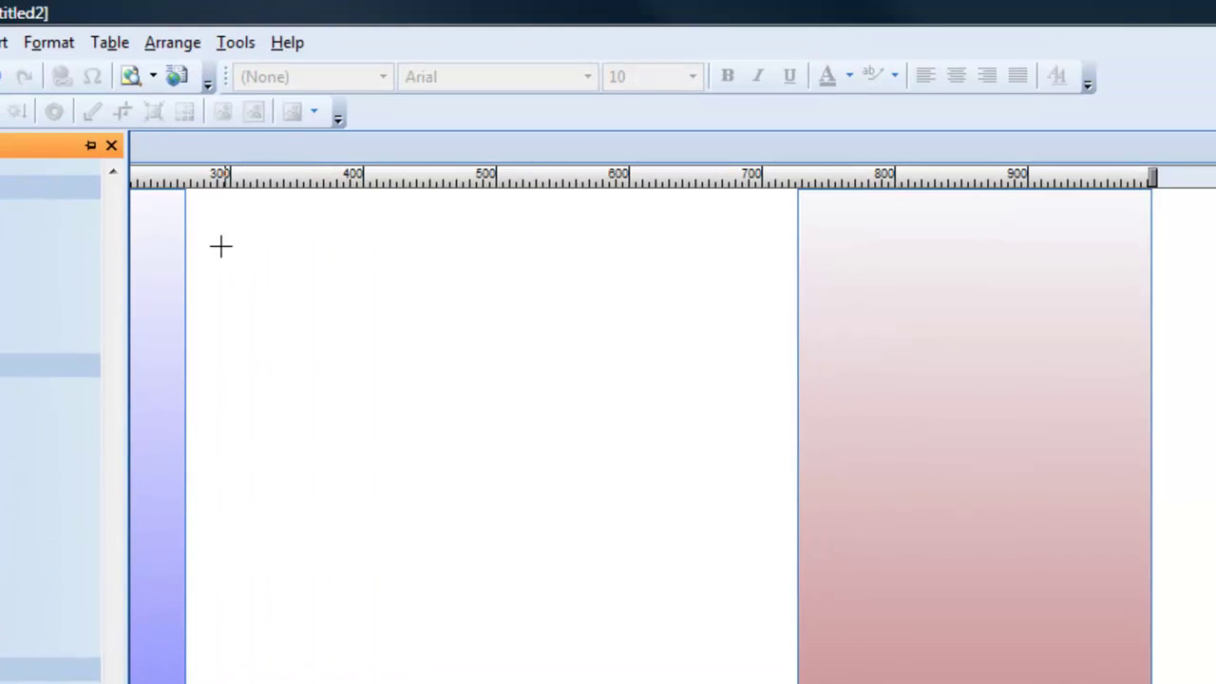
pyautogui.moveTo(215, 238); pyautogui.dragTo(769, 440)
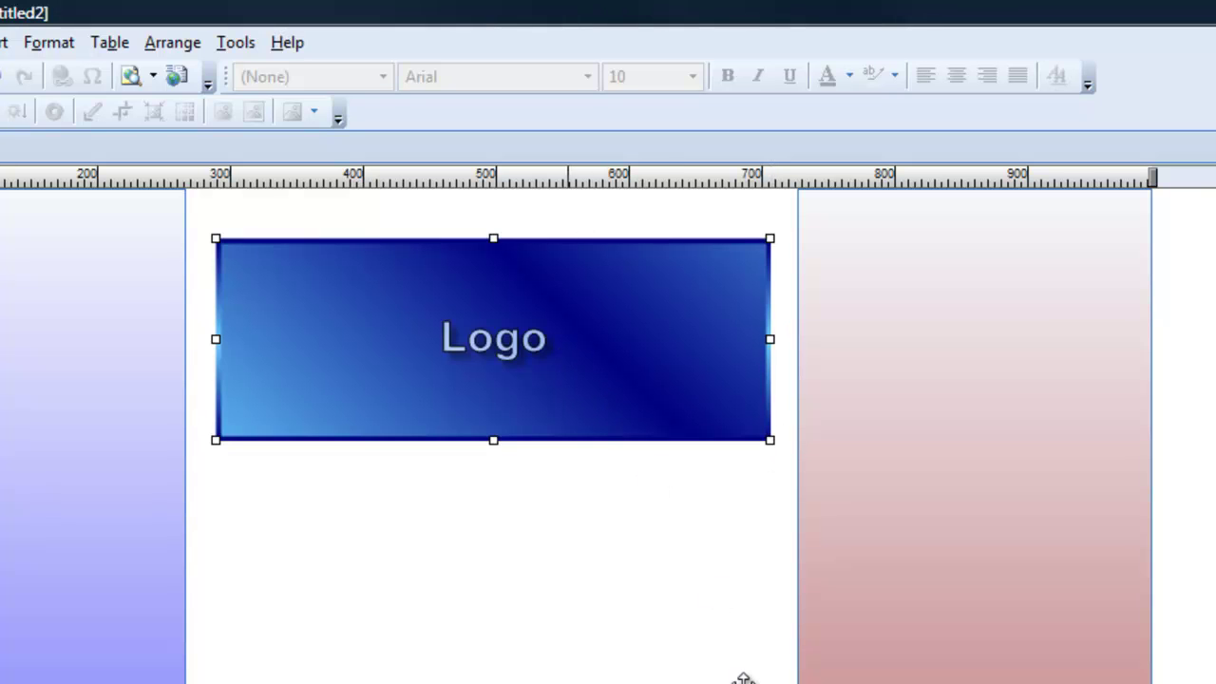
pyautogui.doubleClick(565, 372)
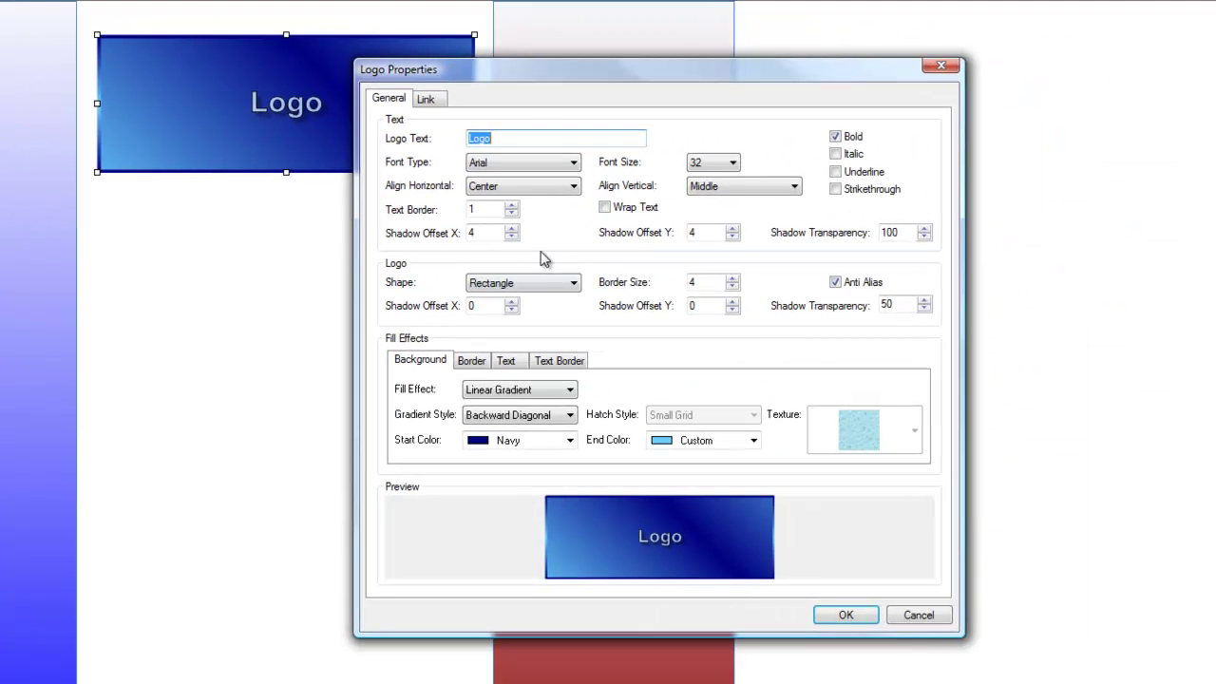
pyautogui.click(574, 283)
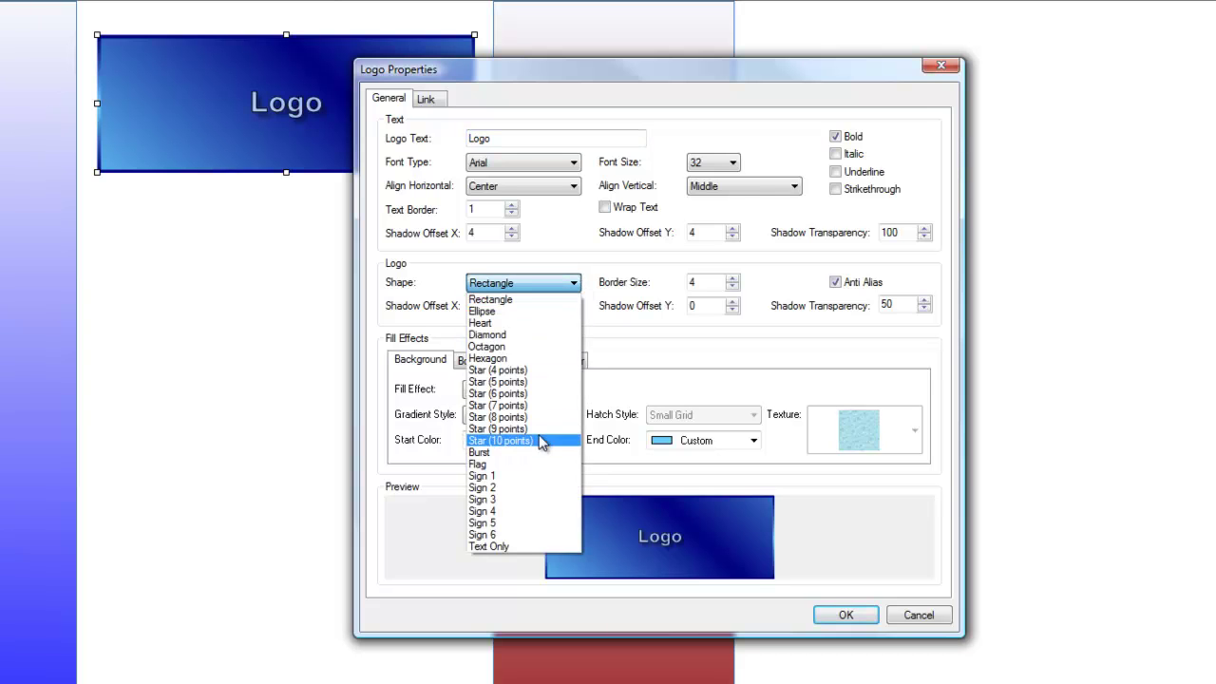
pyautogui.click(534, 418)
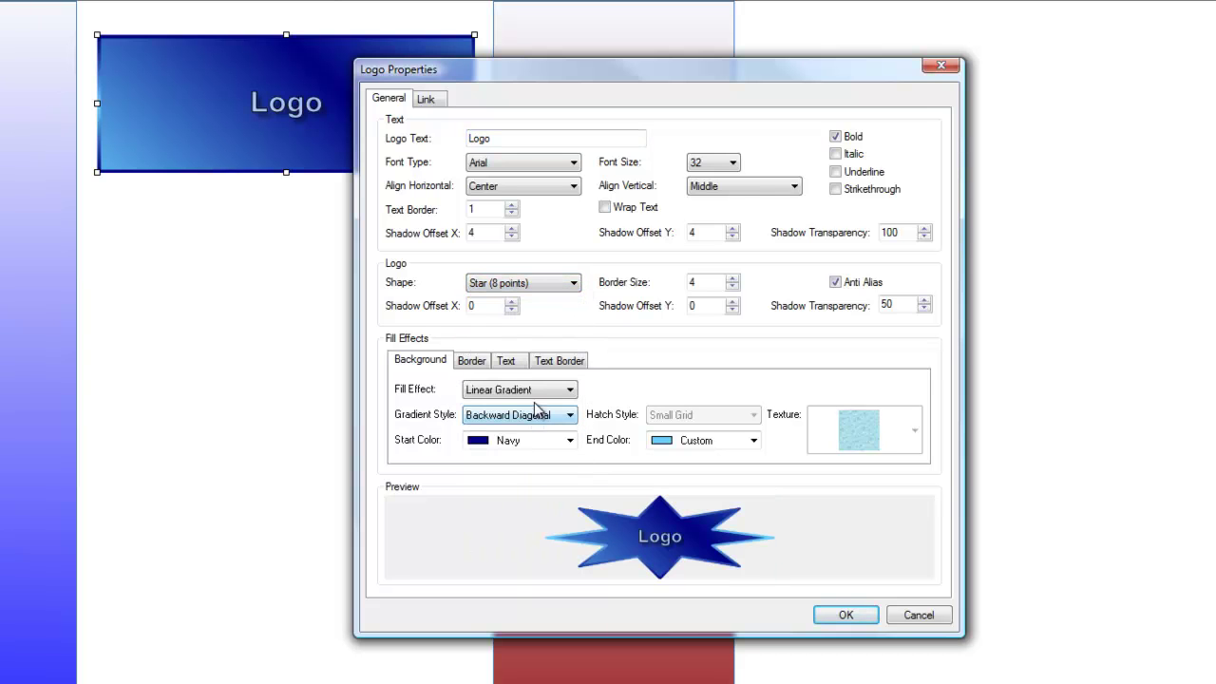
pyautogui.click(539, 283)
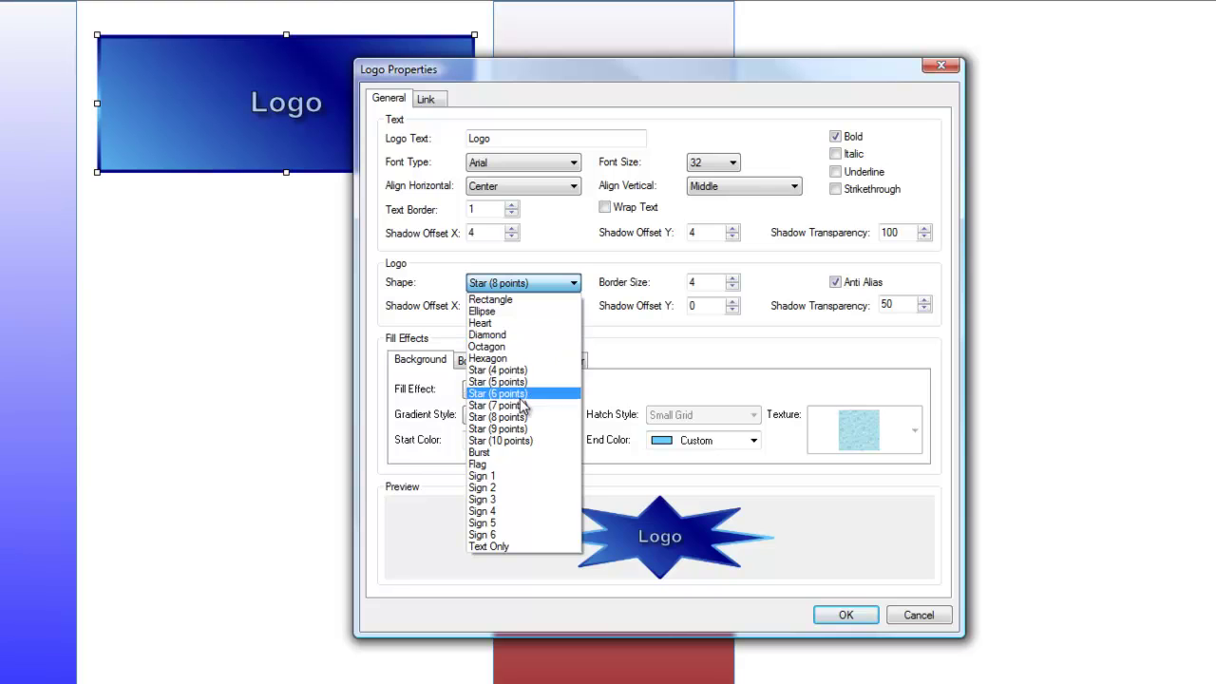
pyautogui.click(522, 381)
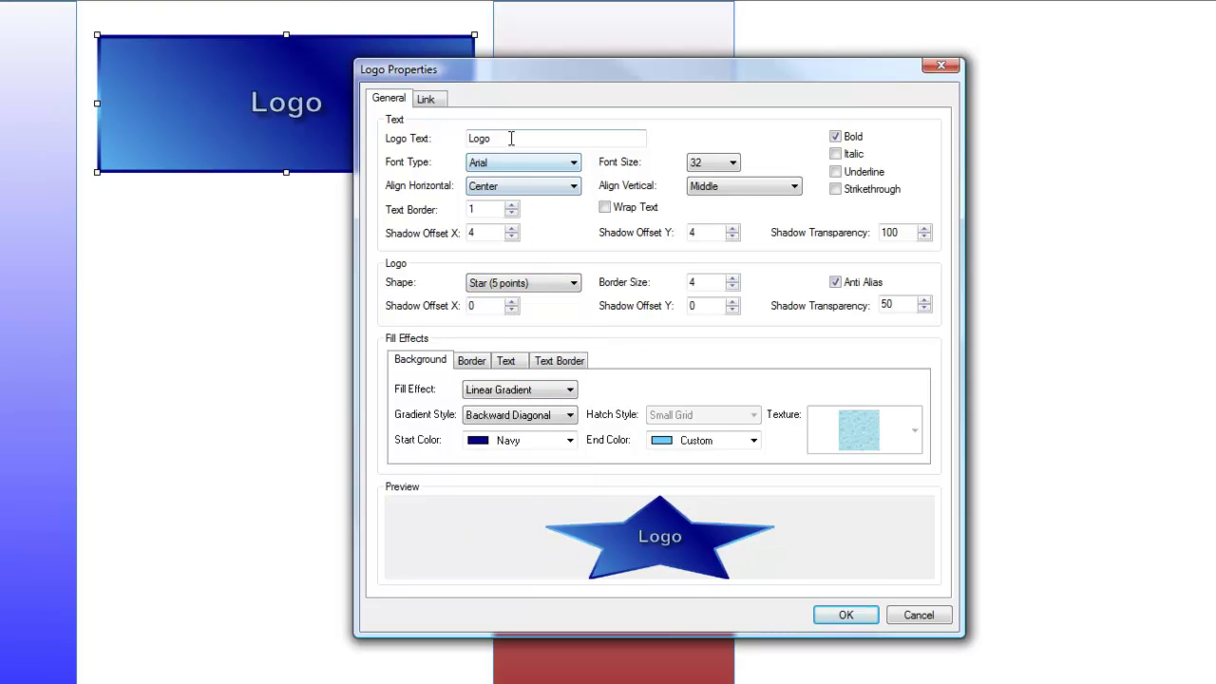
# Change the logo text to 'Steves Classic Cars' at font size 24
pyautogui.moveTo(510, 138); pyautogui.dragTo(399, 128)
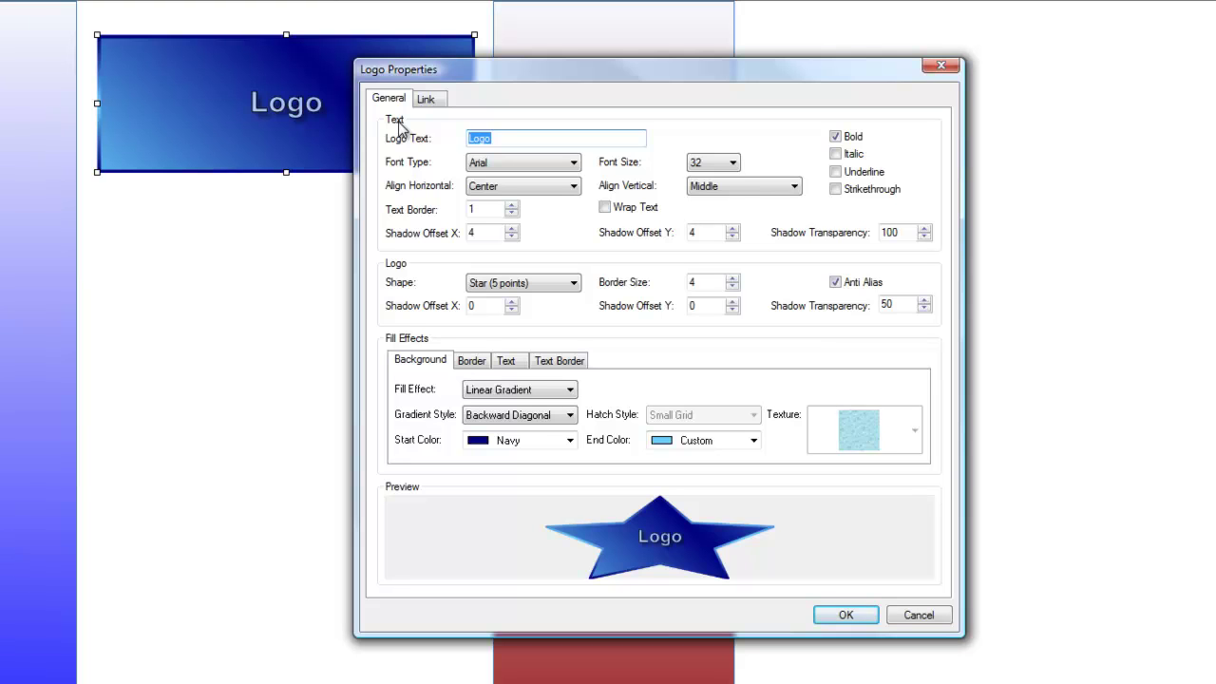
pyautogui.write('Steves Clas')
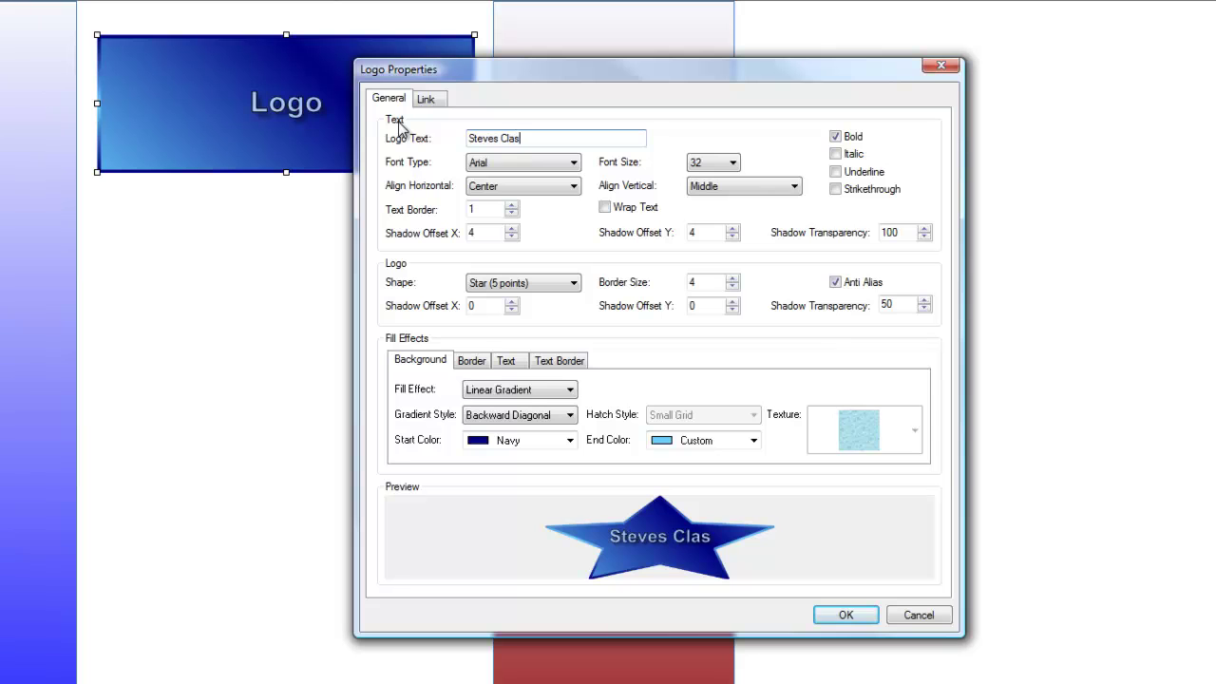
pyautogui.write('sic Cars')
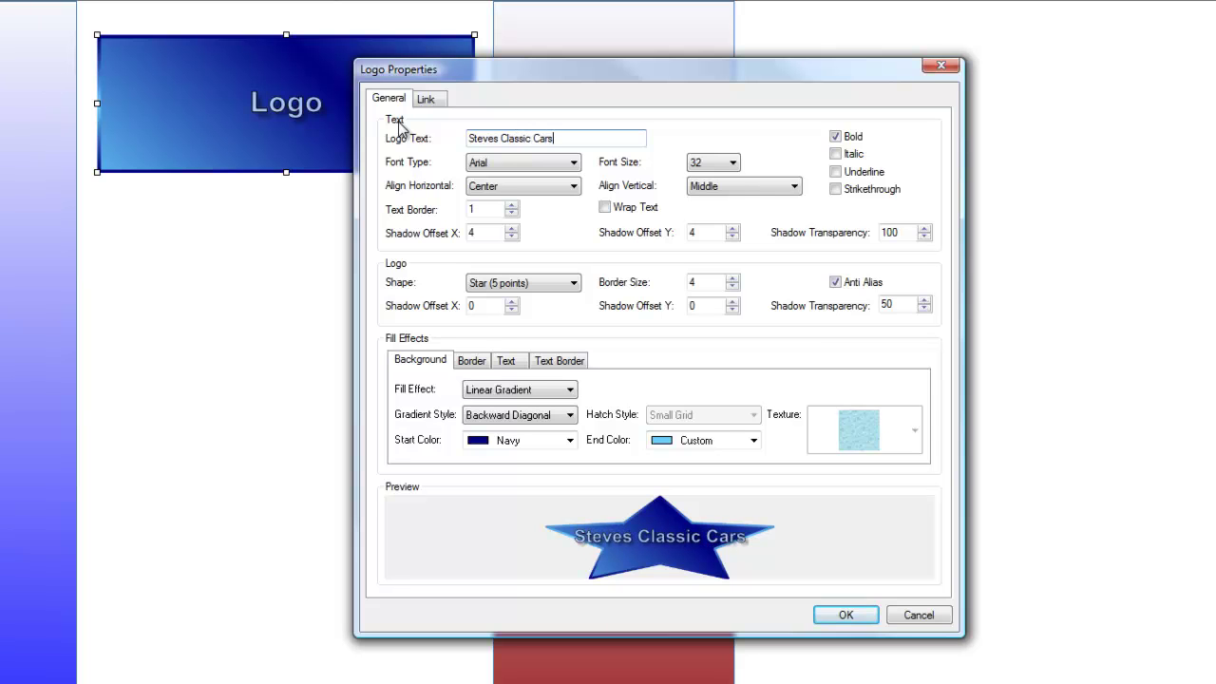
pyautogui.click(733, 163)
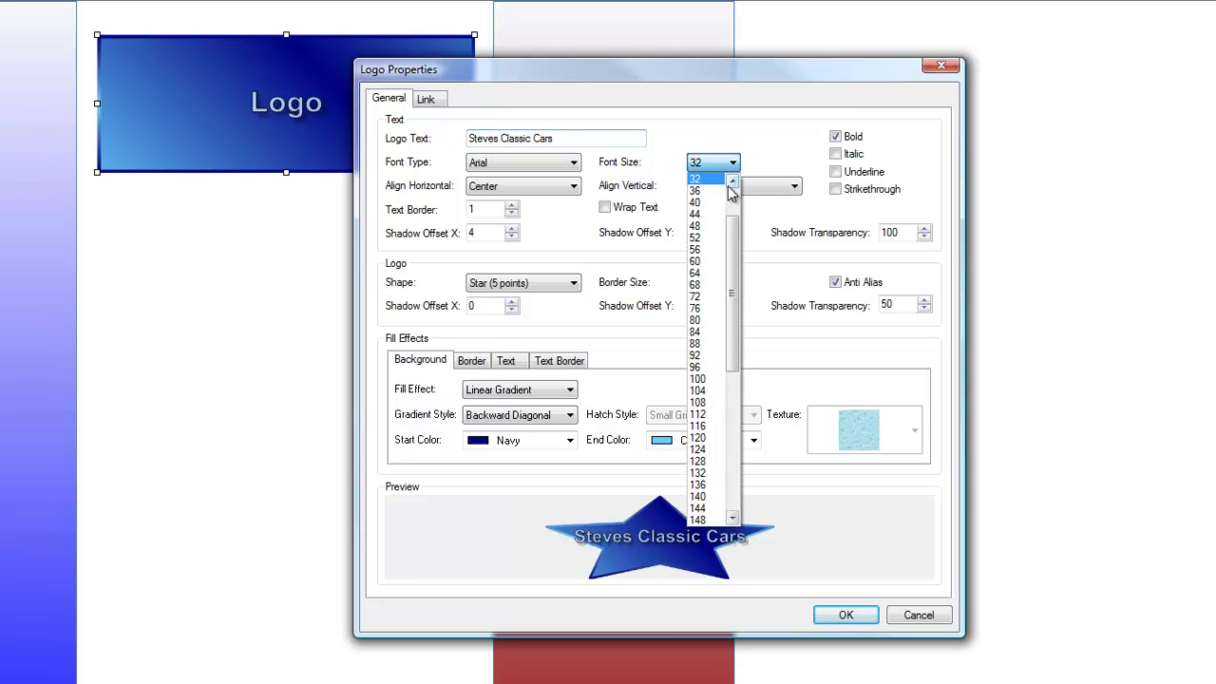
pyautogui.moveTo(734, 232); pyautogui.dragTo(734, 204)
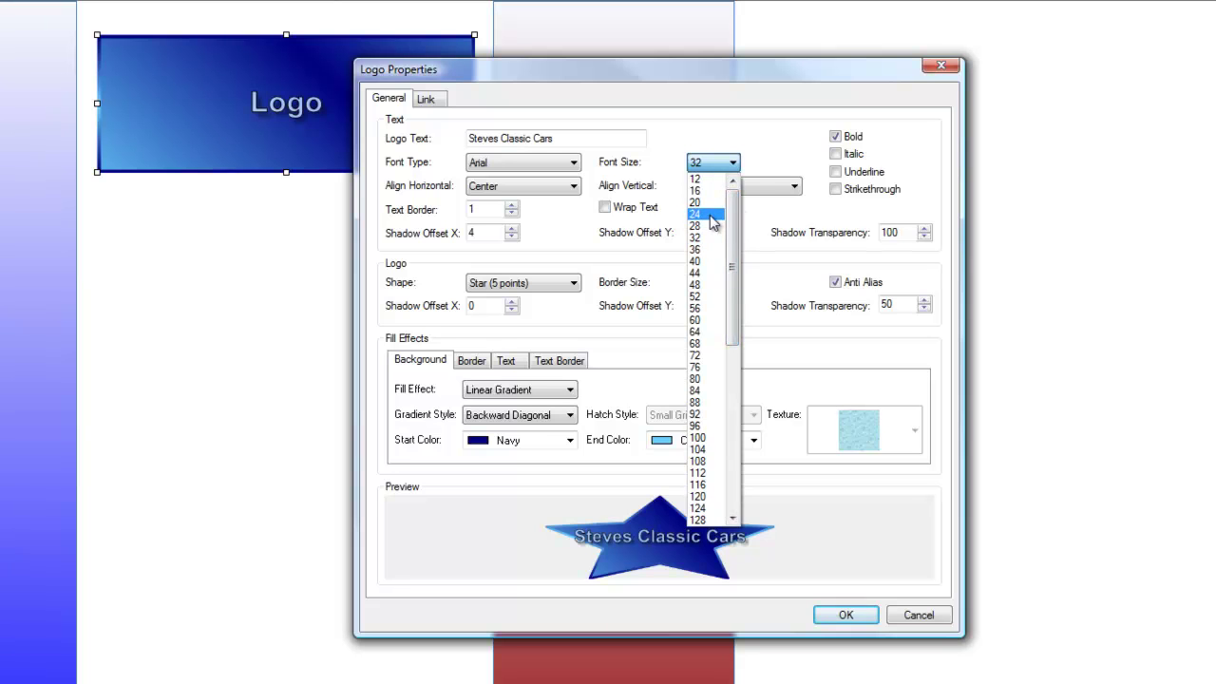
pyautogui.click(714, 221)
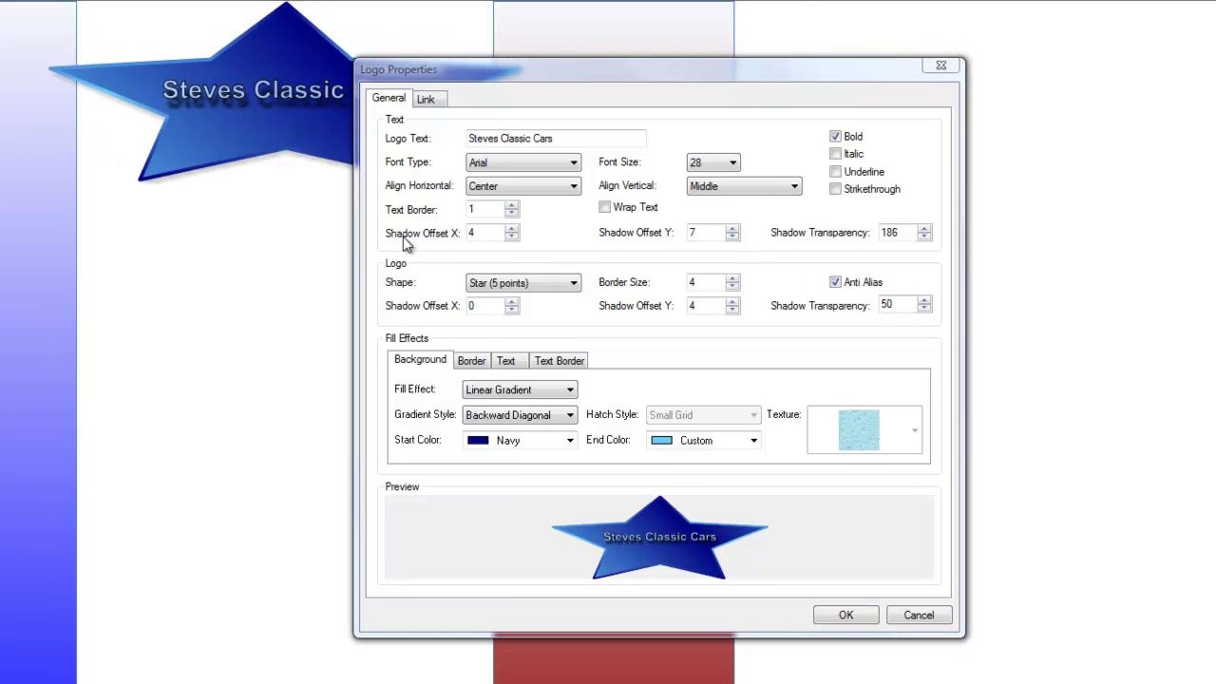
# Set the logo's text shadow Offset Y to 13 and its border start colour to Lime, then apply
pyautogui.click(733, 229)
pyautogui.click(732, 229)
pyautogui.click(732, 229)
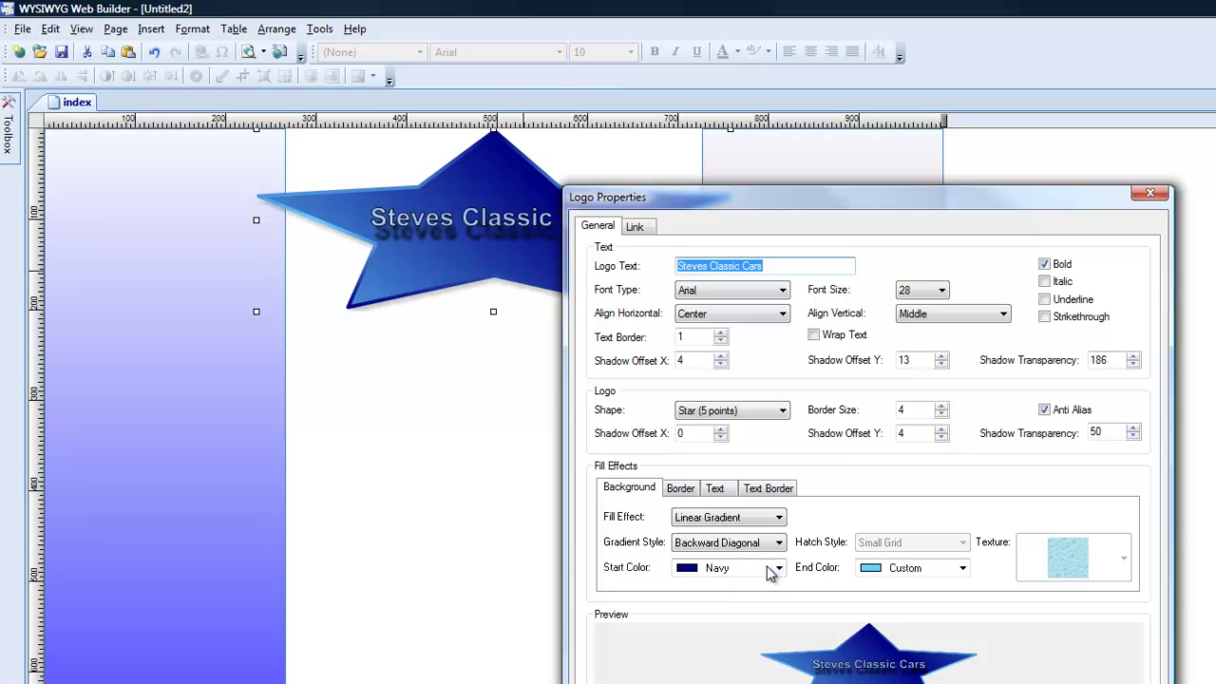
pyautogui.click(680, 487)
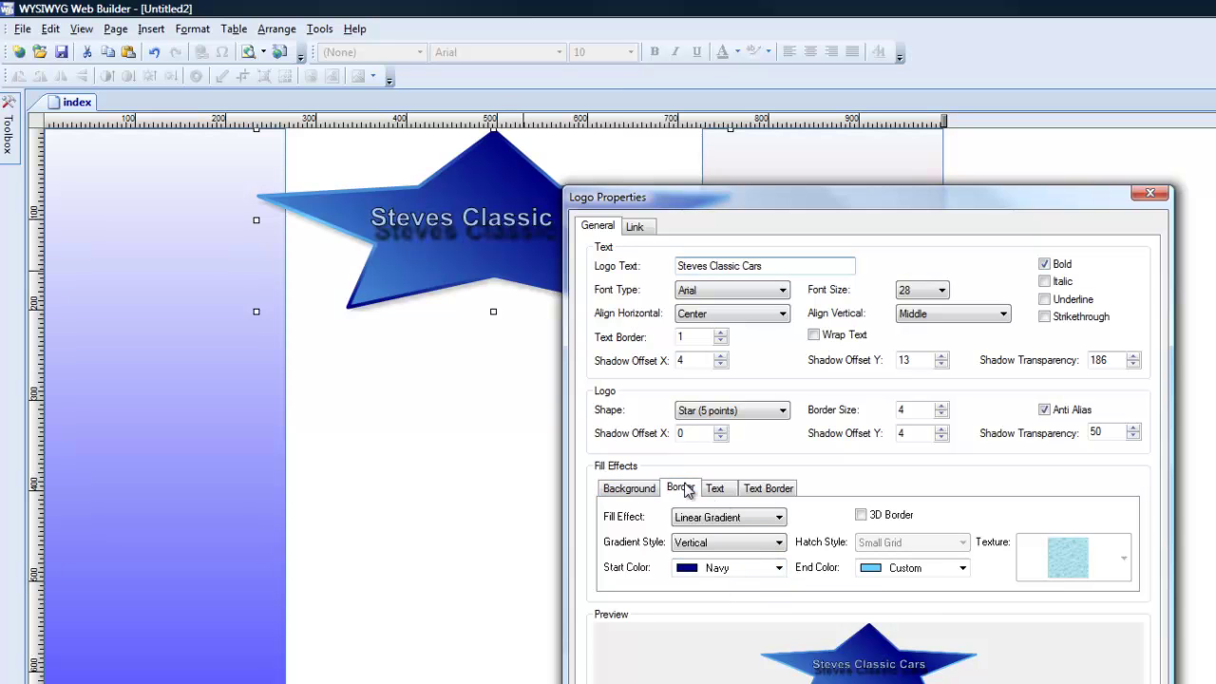
pyautogui.click(622, 455)
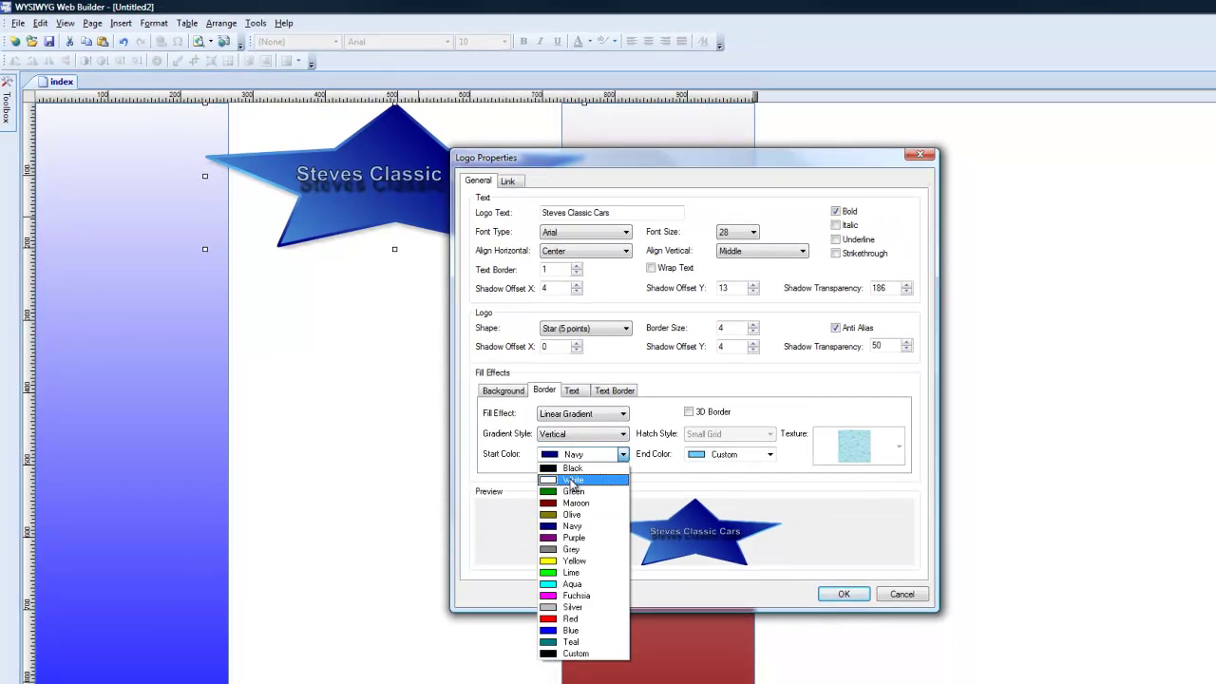
pyautogui.click(577, 574)
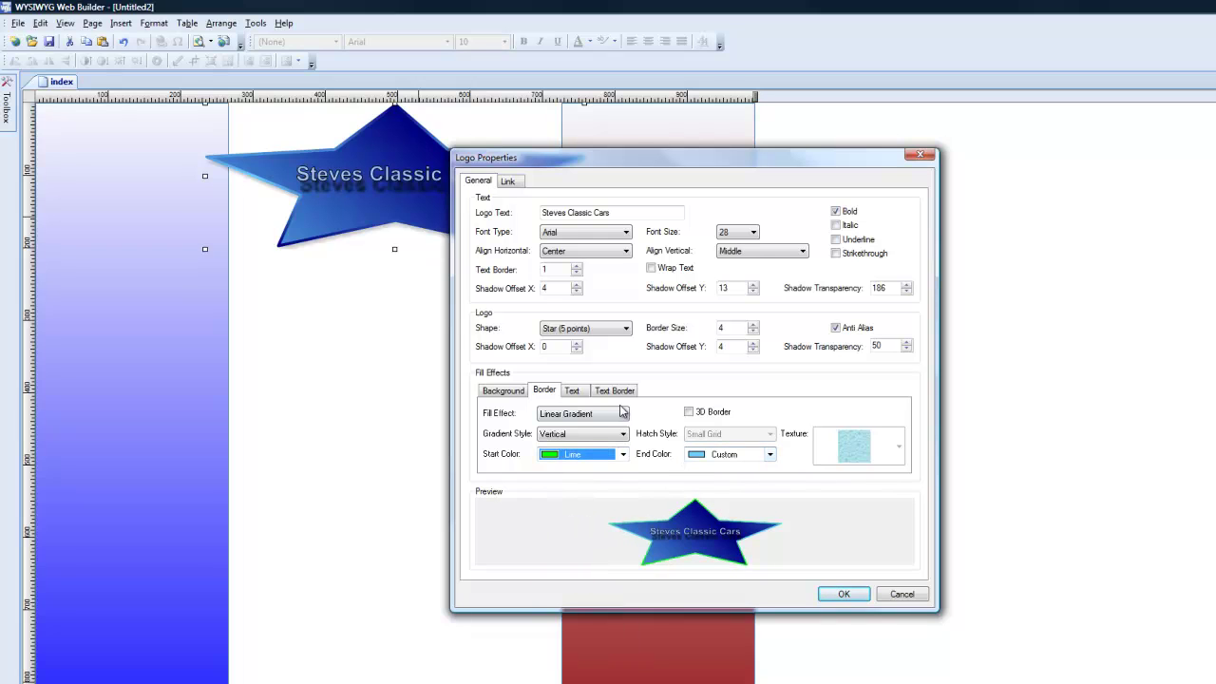
pyautogui.click(840, 595)
# Move the star logo to the top of the white centre column and preview the page
pyautogui.click(451, 388)
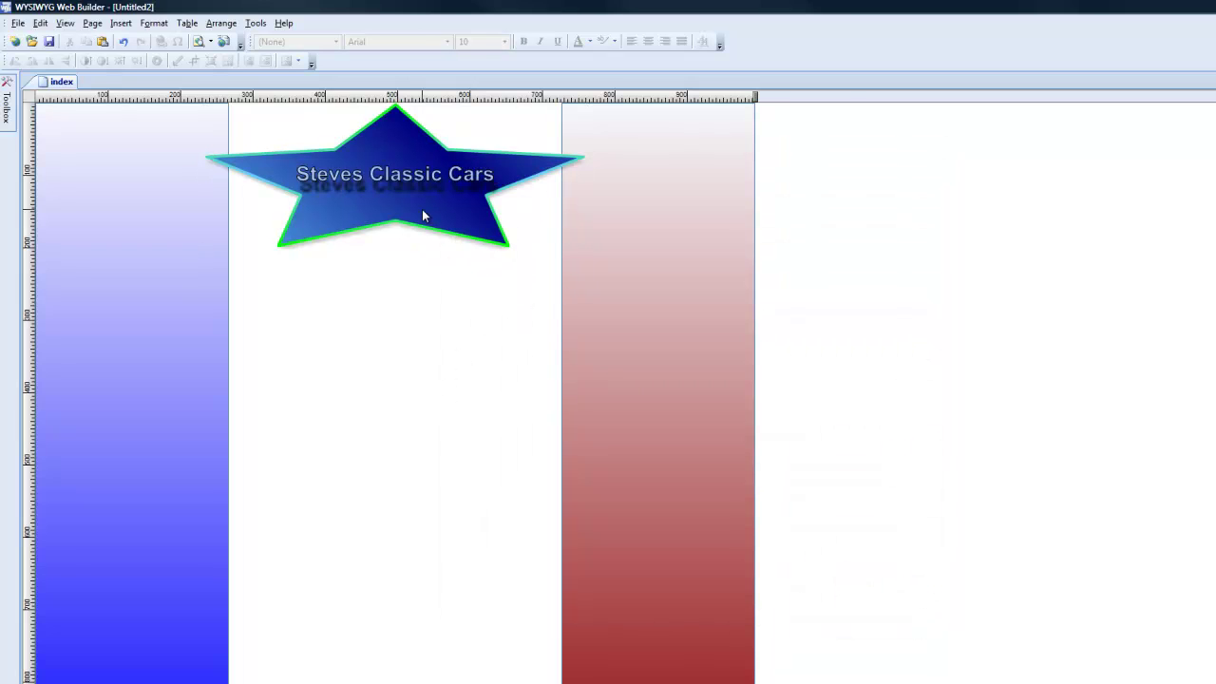
pyautogui.moveTo(421, 209); pyautogui.dragTo(386, 202)
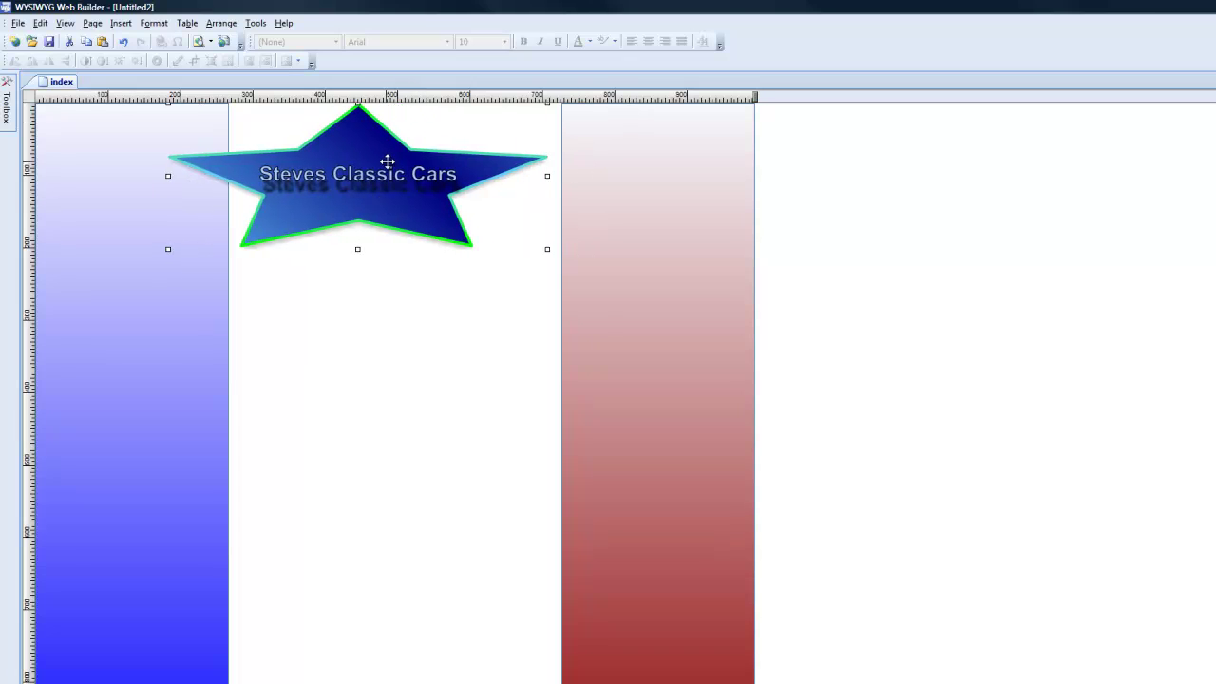
pyautogui.moveTo(388, 161); pyautogui.dragTo(418, 155)
pyautogui.click(474, 392)
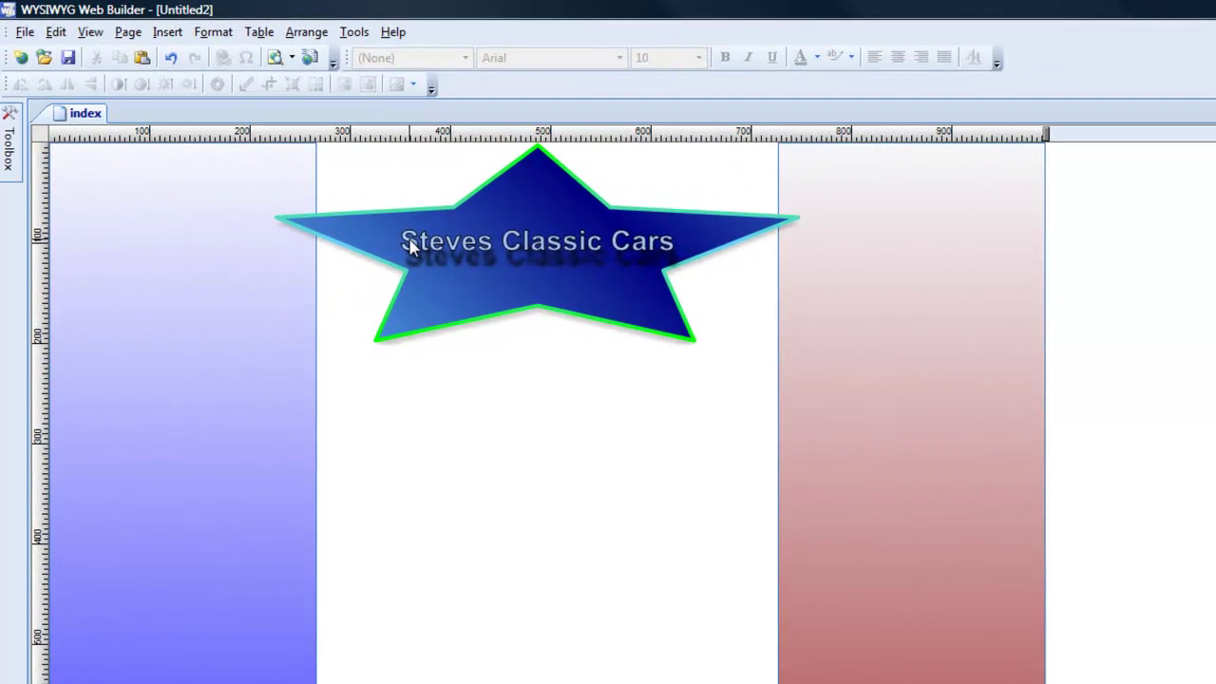
pyautogui.click(280, 59)
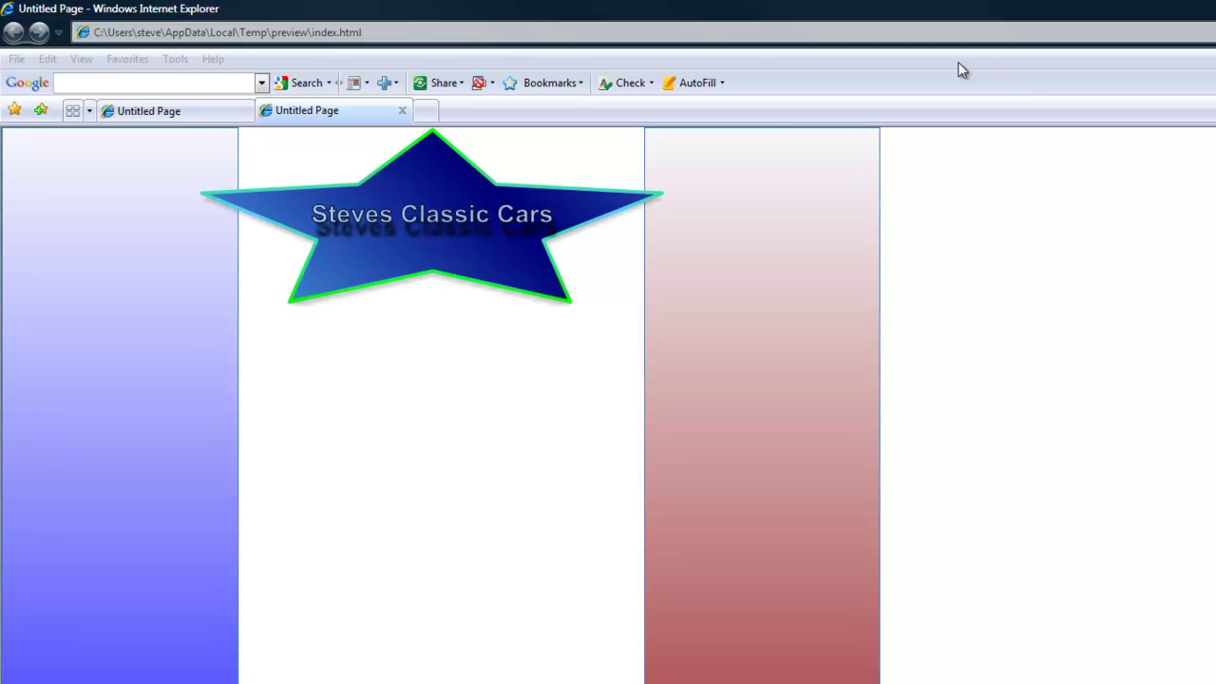
# Close the Internet Explorer preview with Alt+F4 to return to the editor
pyautogui.hotkey('alt', 'F4')
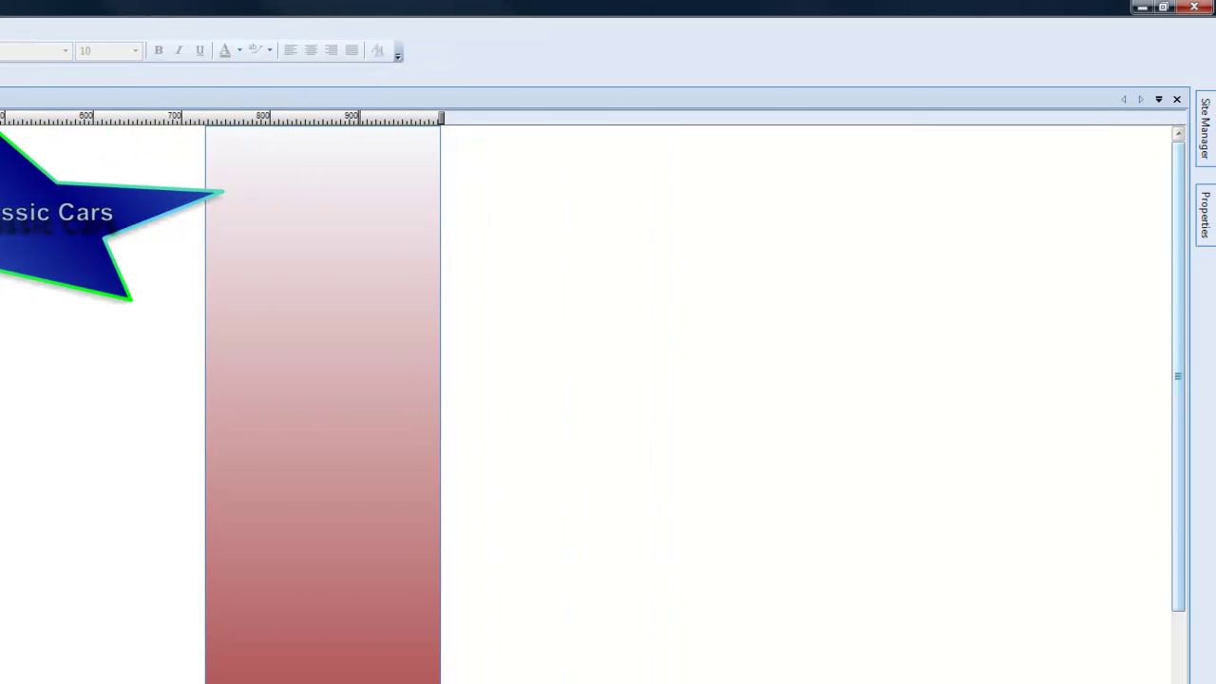
# Set the index page's Center Page option to center horizontally in Page Properties
pyautogui.click(1204, 128)
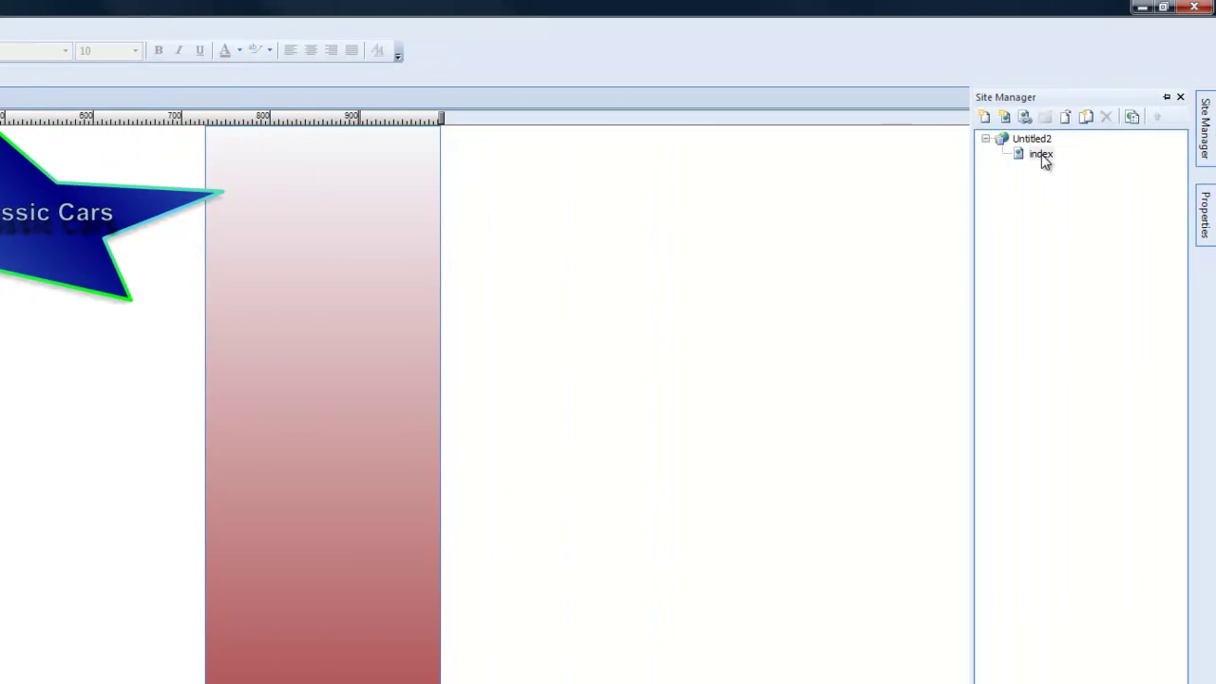
pyautogui.click(1042, 155)
pyautogui.rightClick(1041, 155)
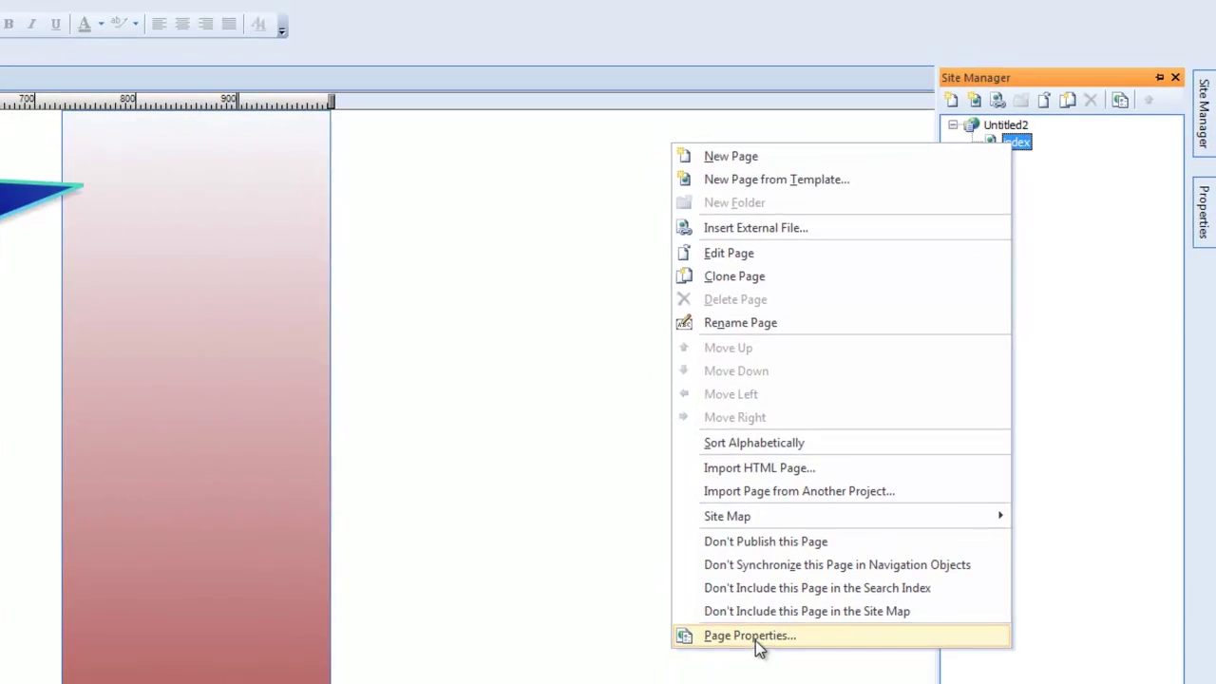
pyautogui.click(760, 643)
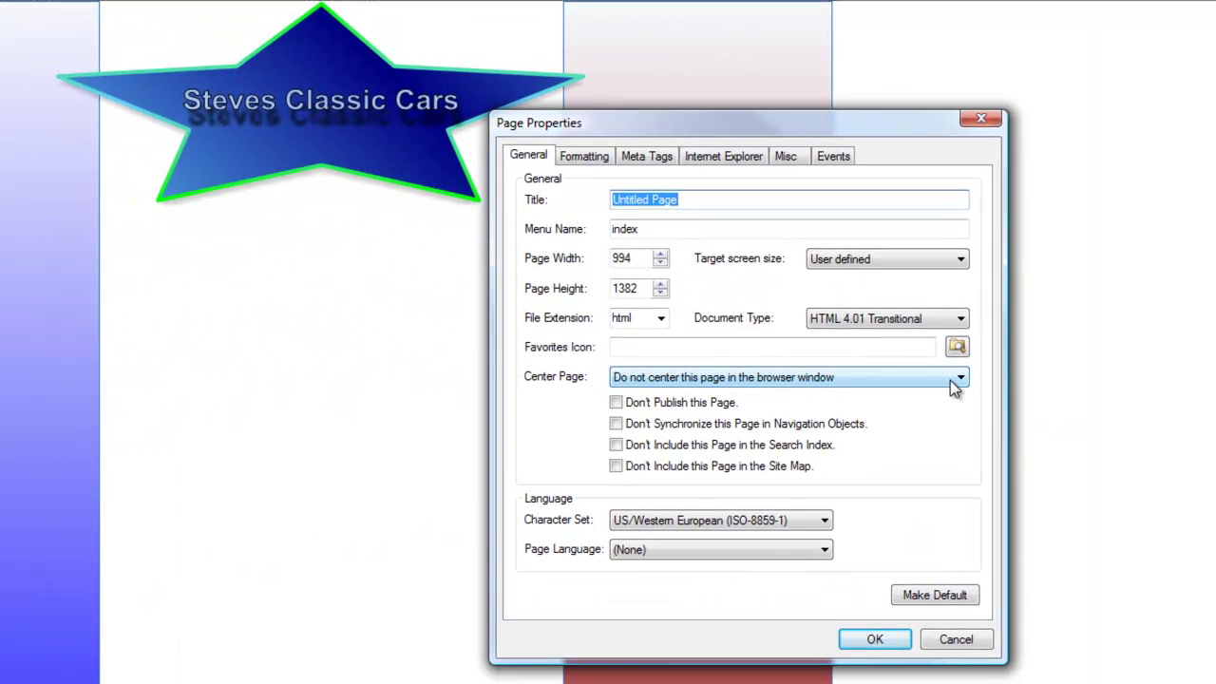
pyautogui.click(958, 380)
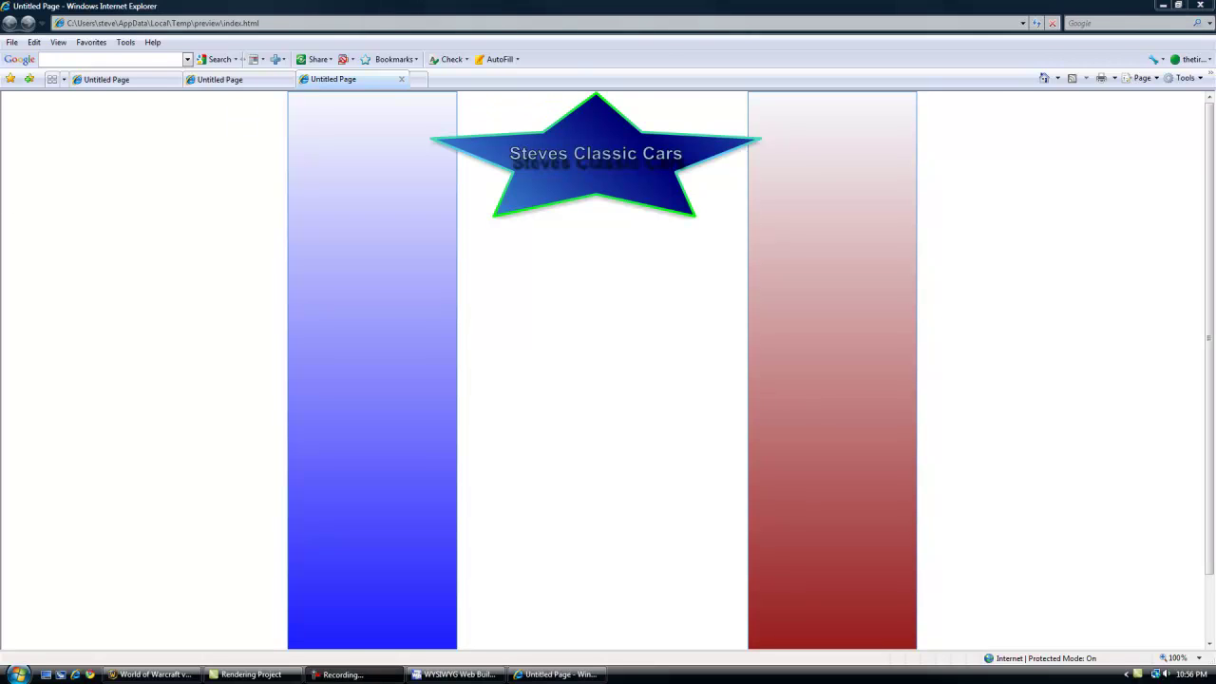
# Close the centred preview tab and switch back to WYSIWYG Web Builder
pyautogui.click(402, 80)
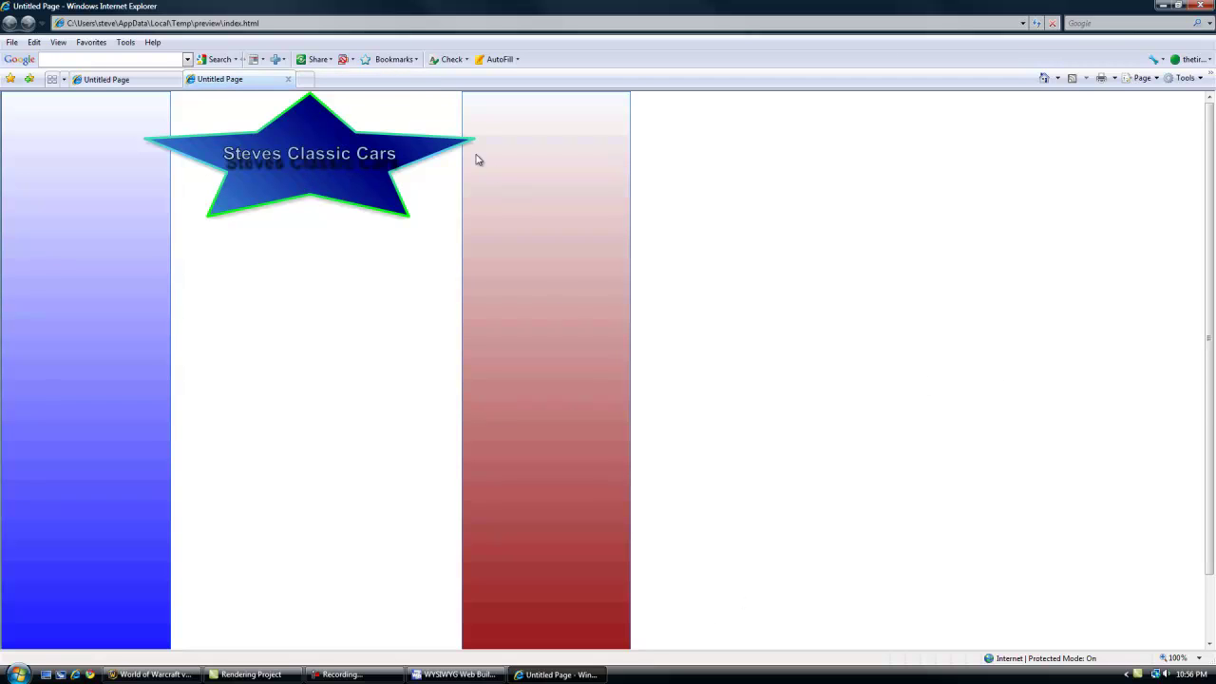
pyautogui.click(454, 675)
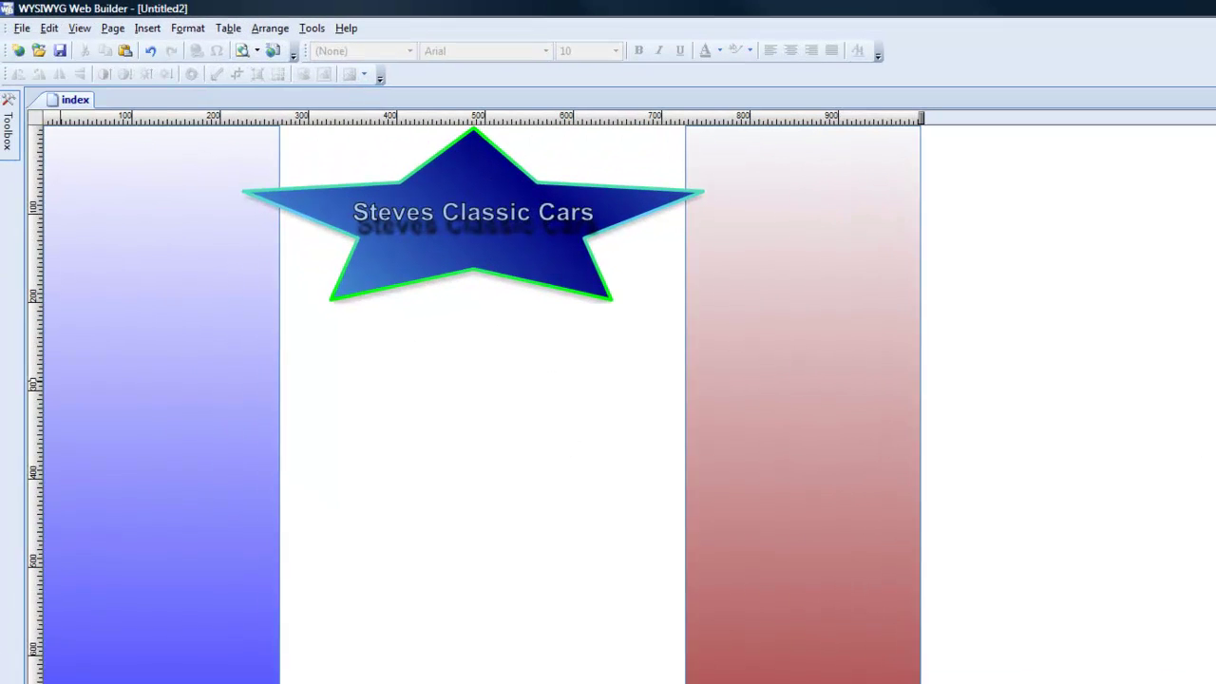
# Pin the Toolbox, Site Manager and Properties panels open, then select the index page
pyautogui.moveTo(21, 138)
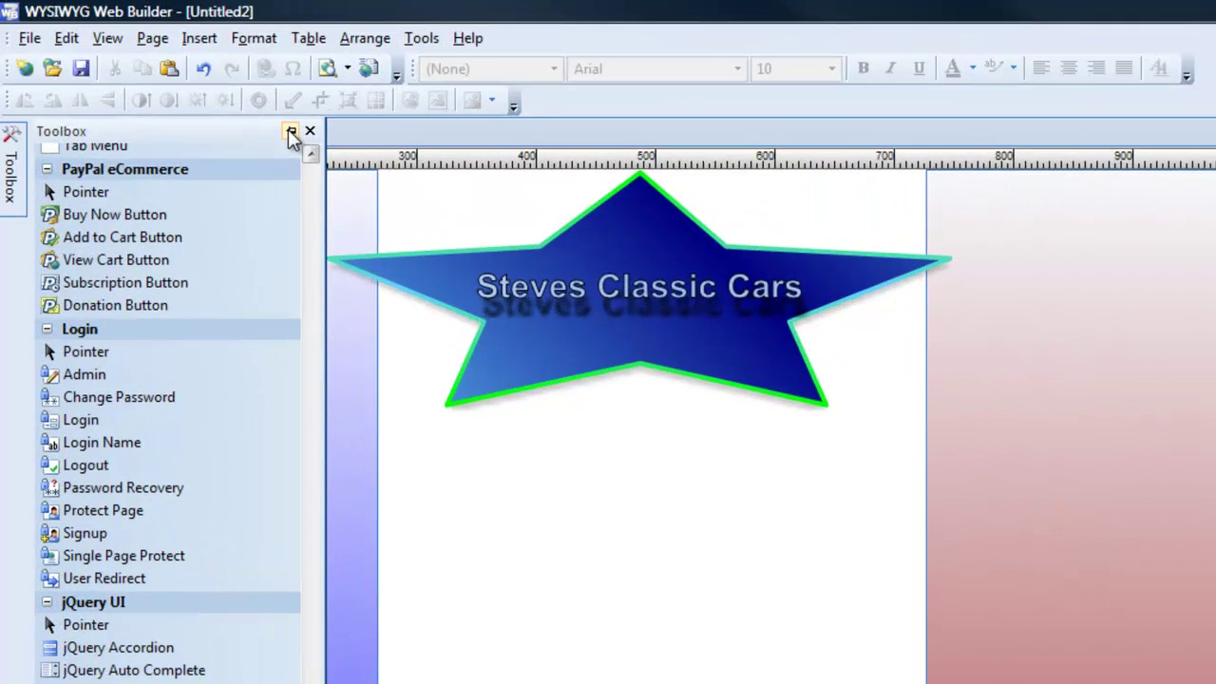
pyautogui.click(220, 98)
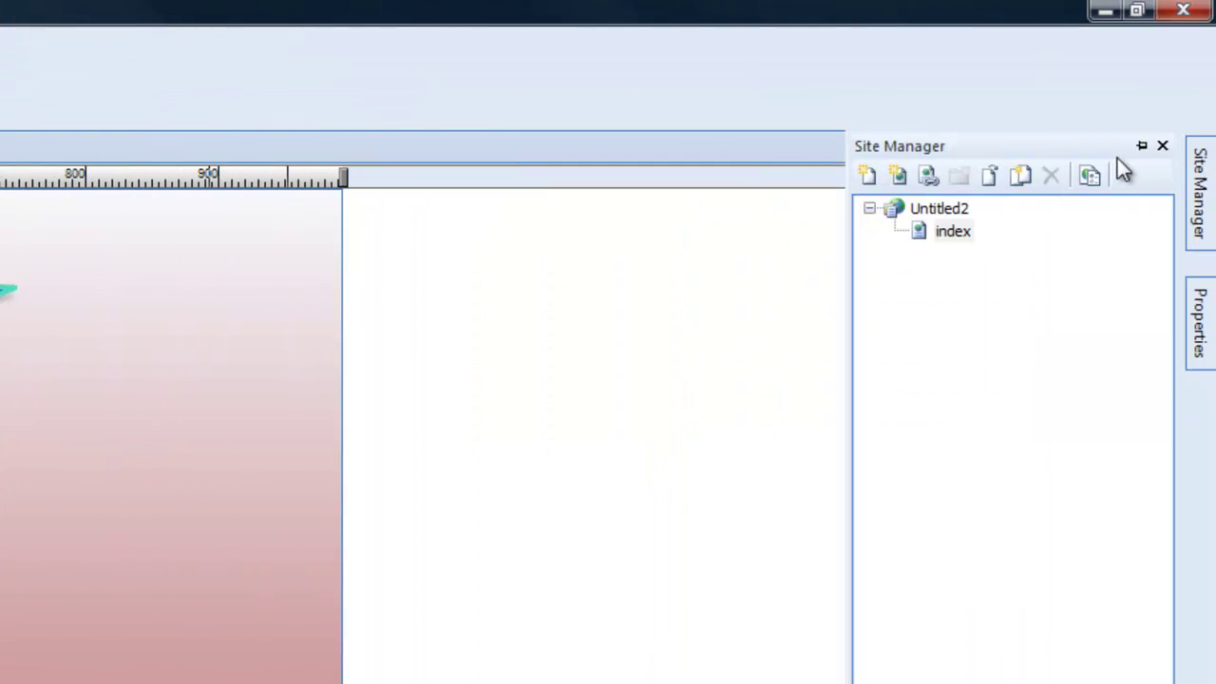
pyautogui.click(1141, 146)
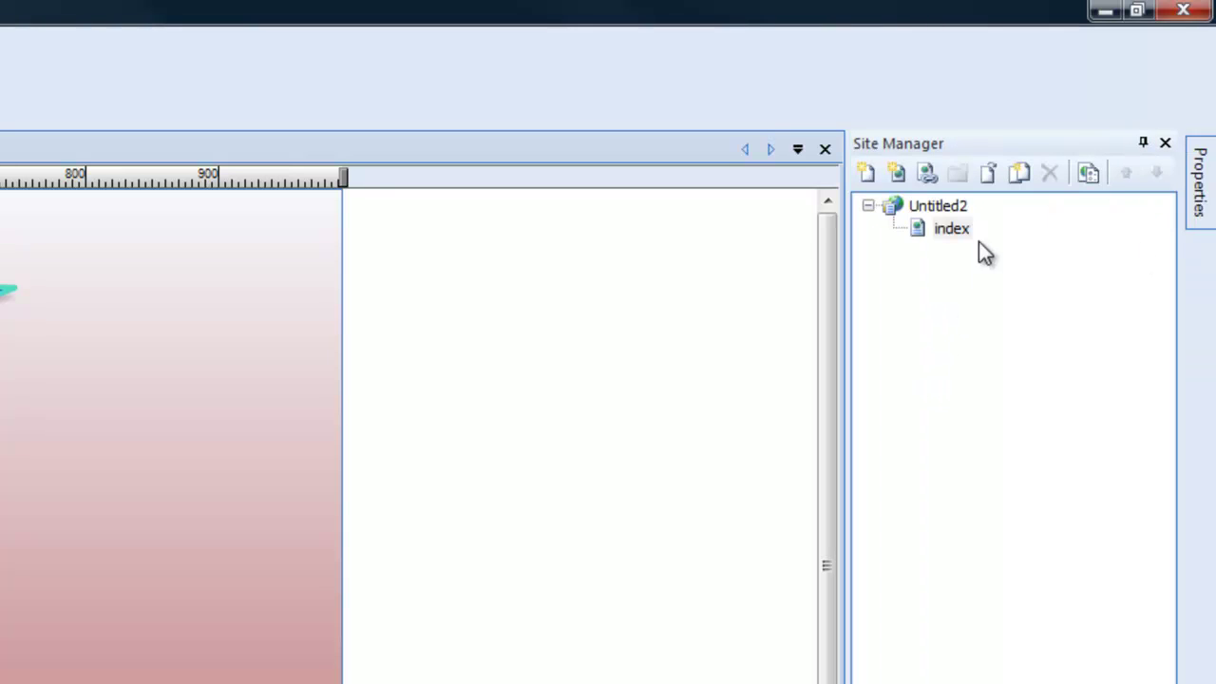
pyautogui.click(1198, 195)
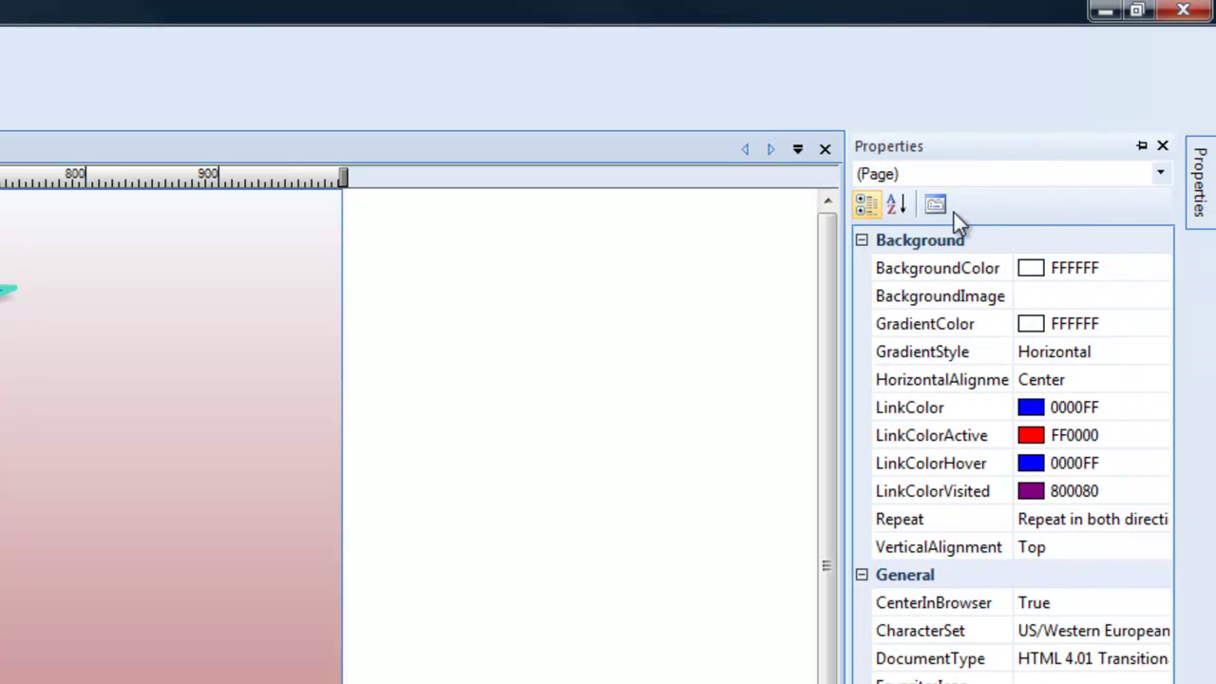
pyautogui.click(1141, 146)
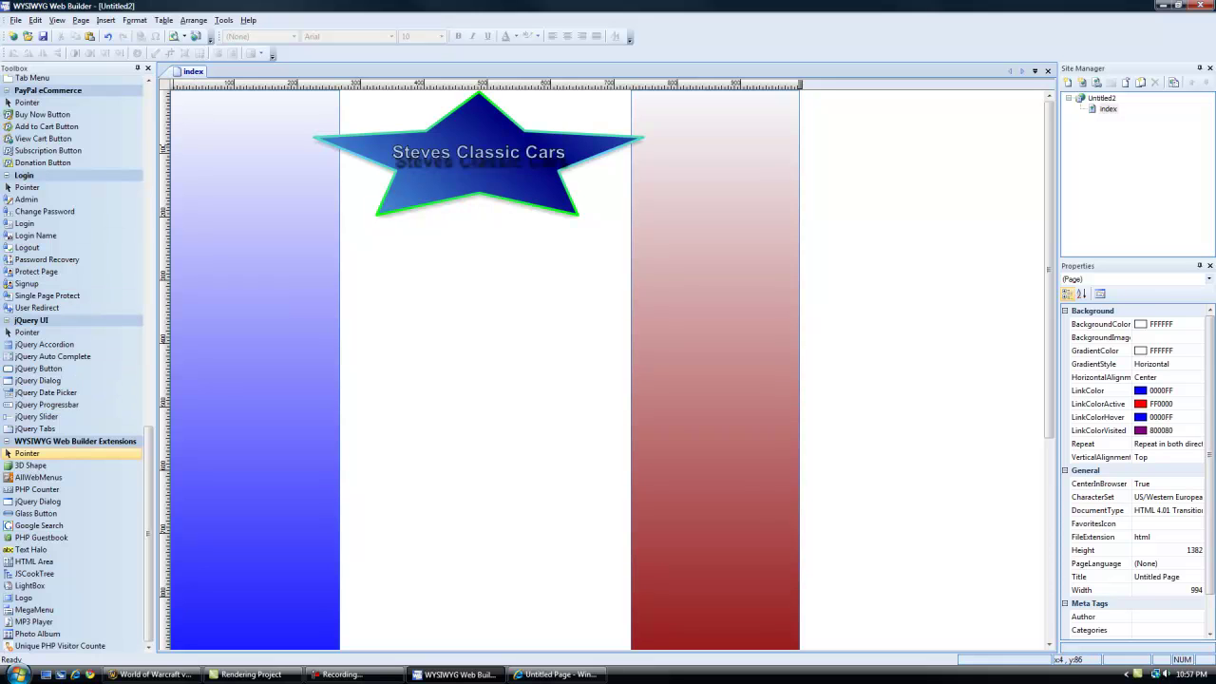
pyautogui.scroll(15, 76, 361)
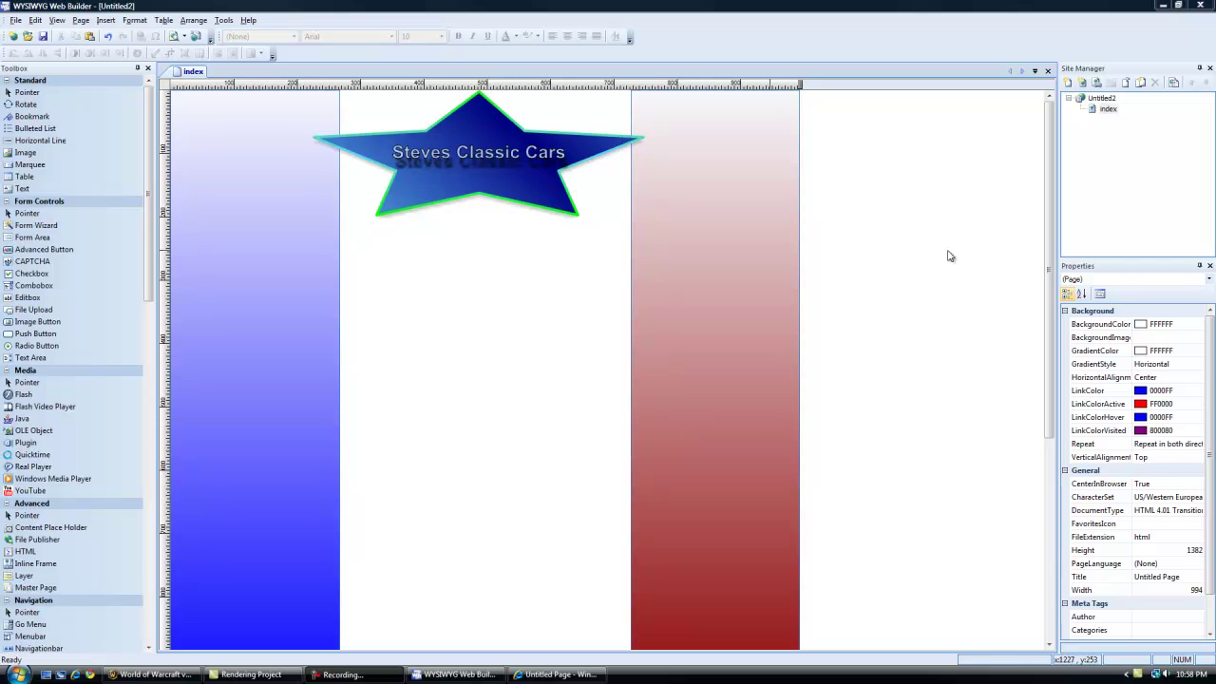
pyautogui.click(1108, 110)
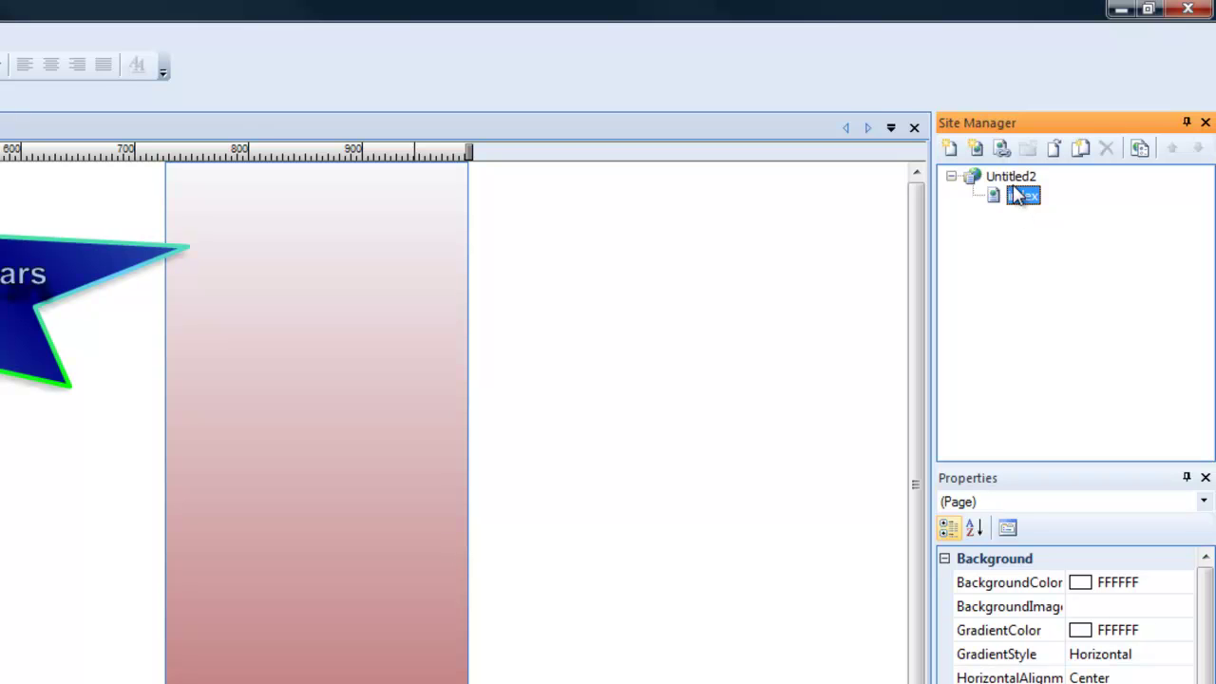
# Add a new blank page to the site
pyautogui.click(1010, 177)
pyautogui.rightClick(1009, 175)
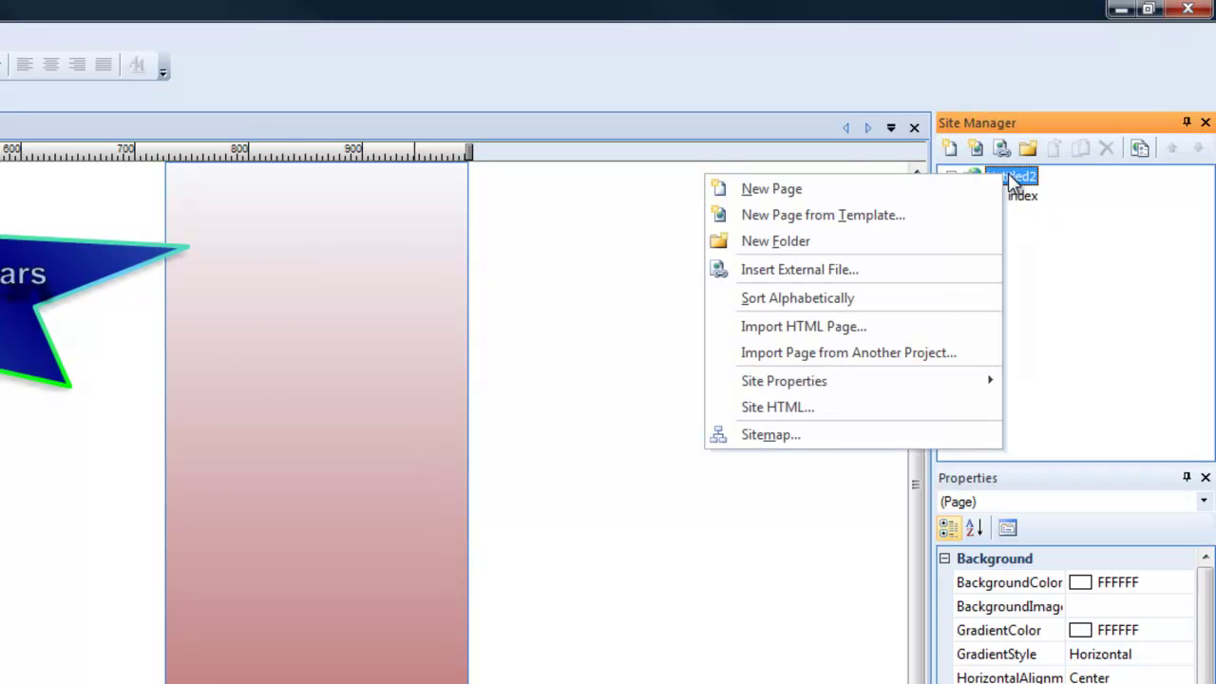
pyautogui.click(779, 190)
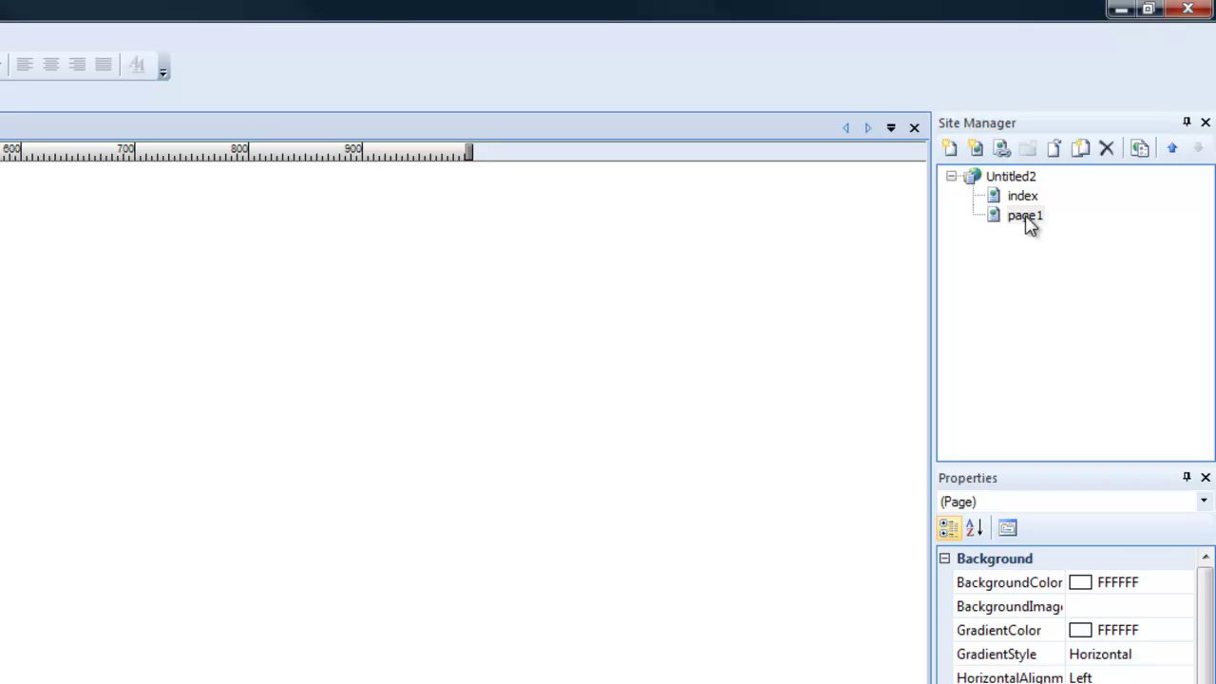
# Add a page from the GOEMO - Blog-Look 1 template, then reopen the index page
pyautogui.click(1010, 177)
pyautogui.rightClick(1009, 177)
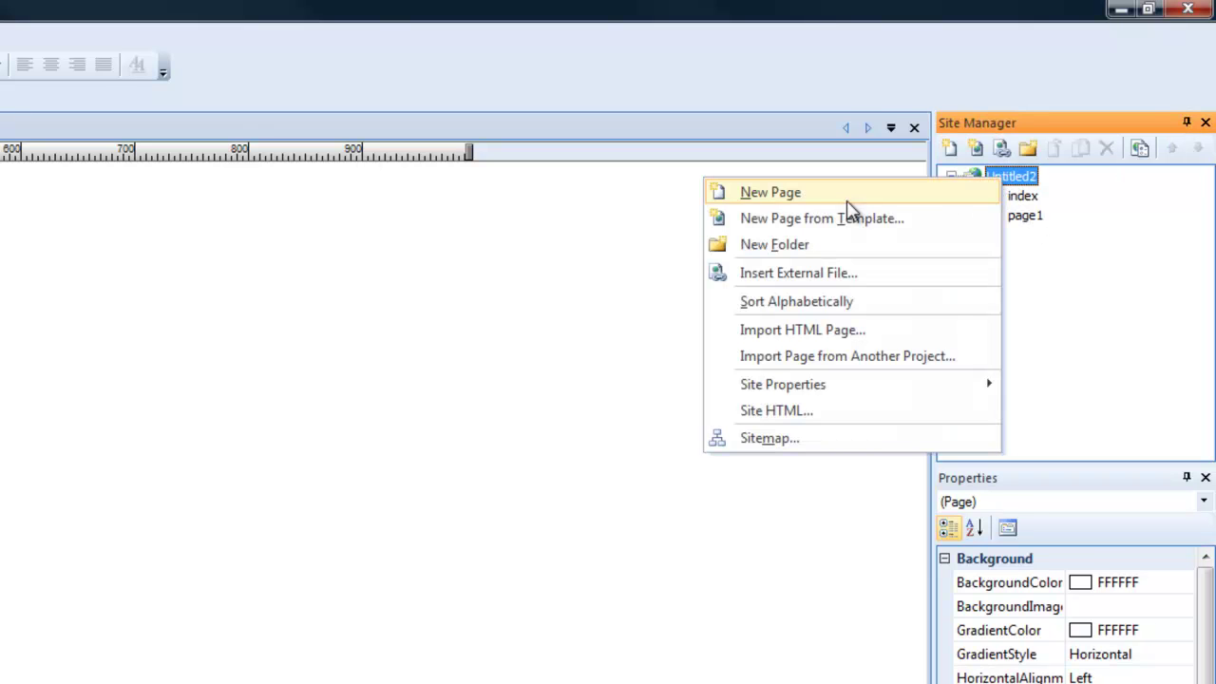
pyautogui.click(818, 228)
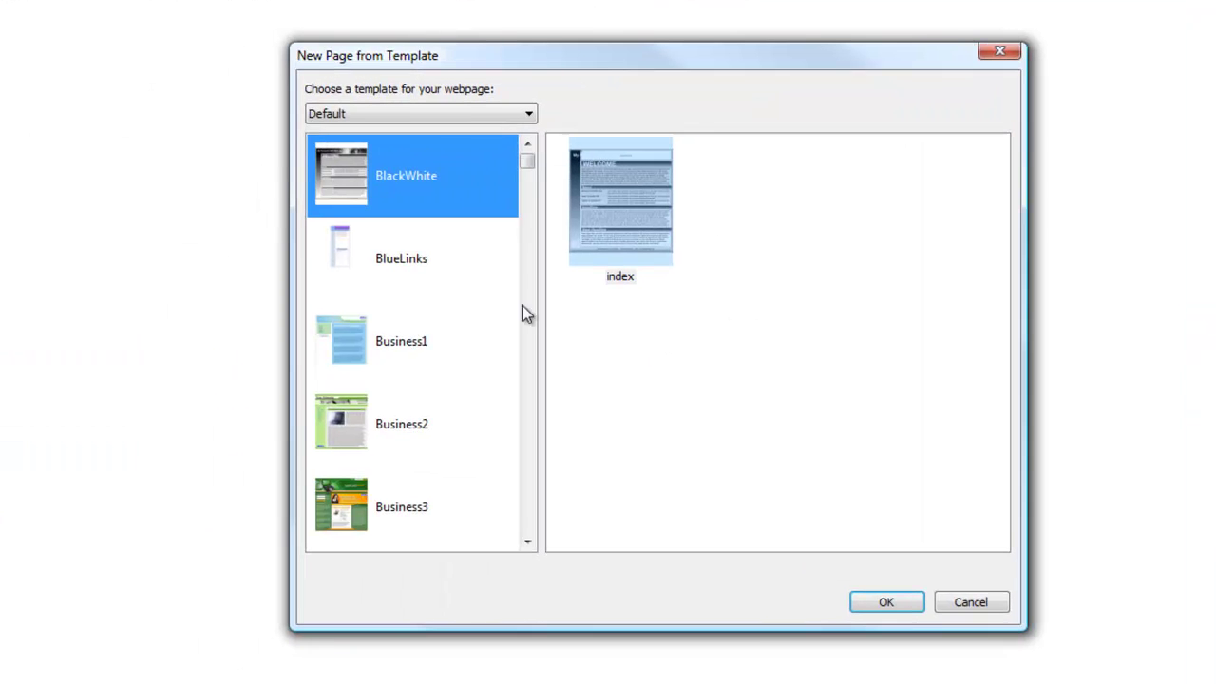
pyautogui.scroll(-2, 528, 163)
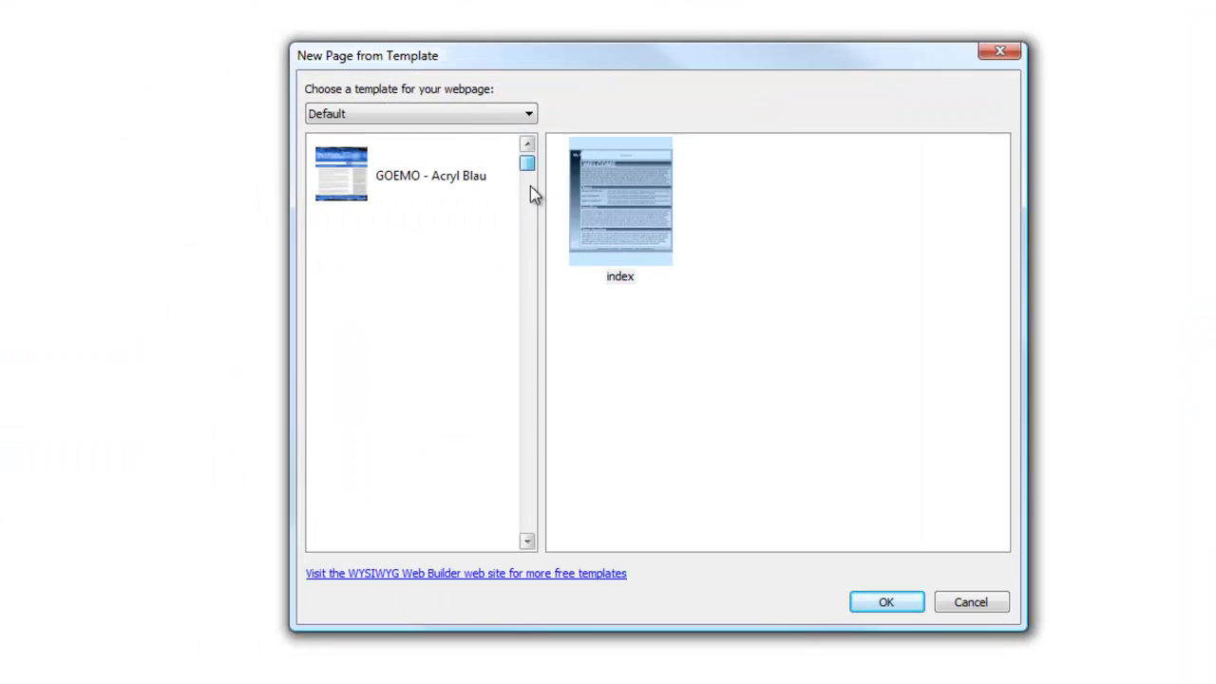
pyautogui.click(530, 185)
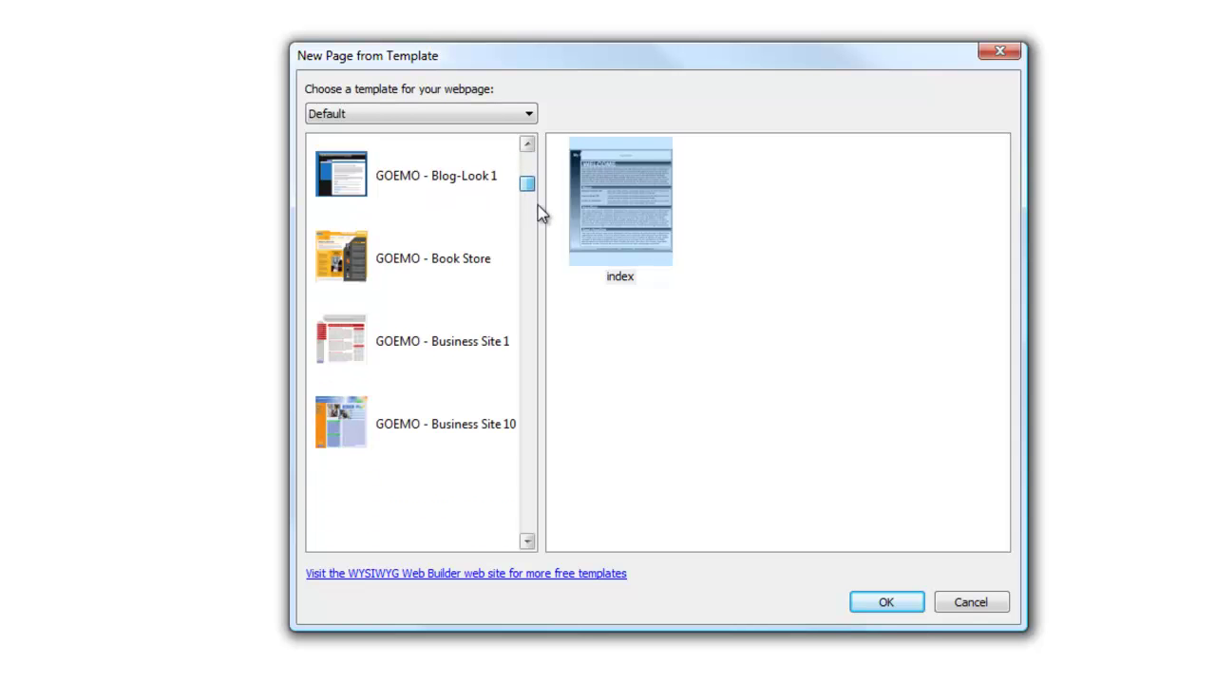
pyautogui.click(378, 197)
pyautogui.click(882, 602)
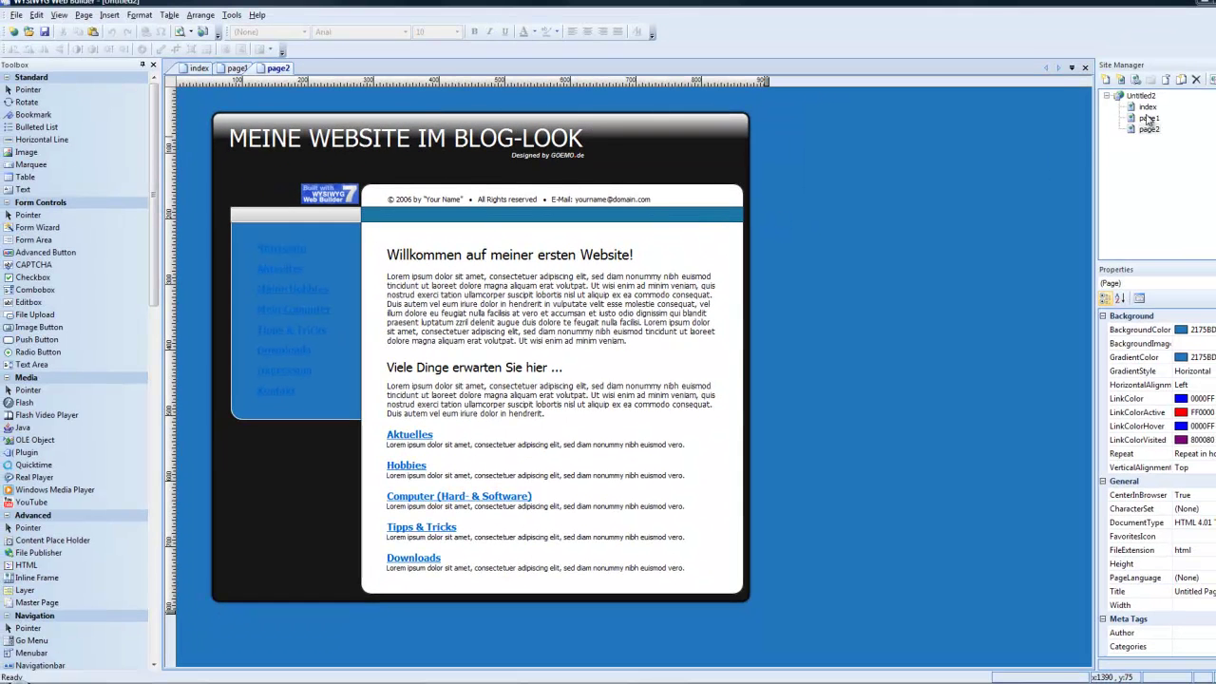
pyautogui.doubleClick(1147, 118)
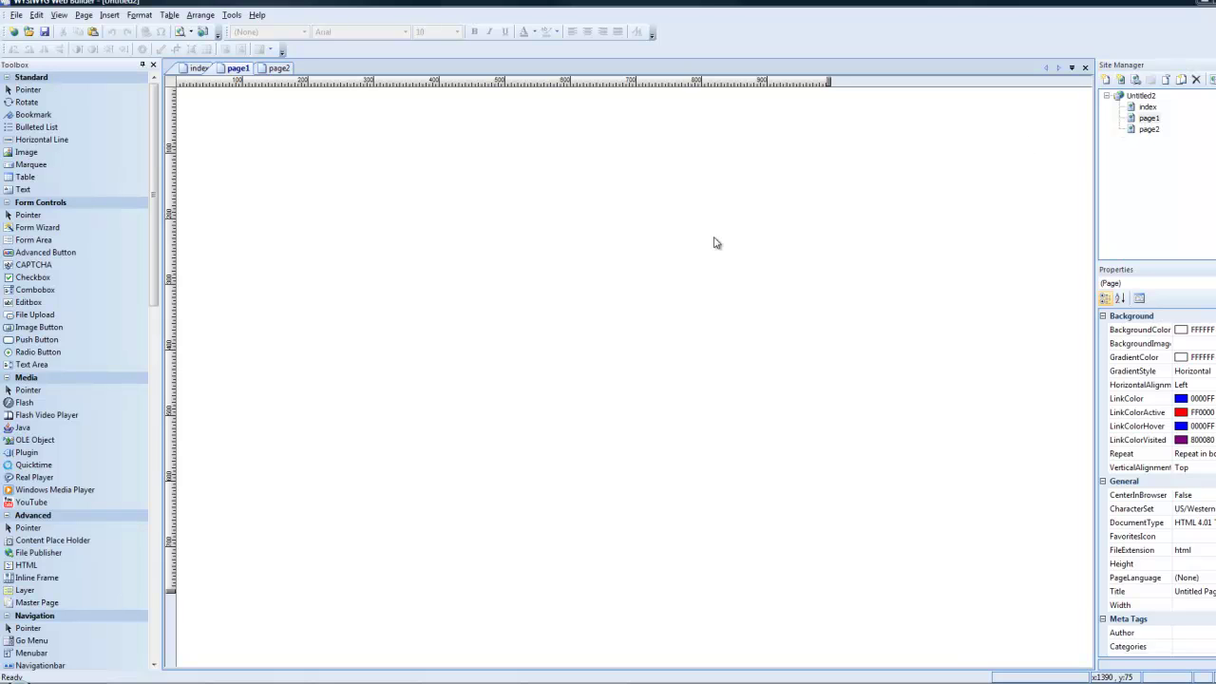
pyautogui.doubleClick(1147, 107)
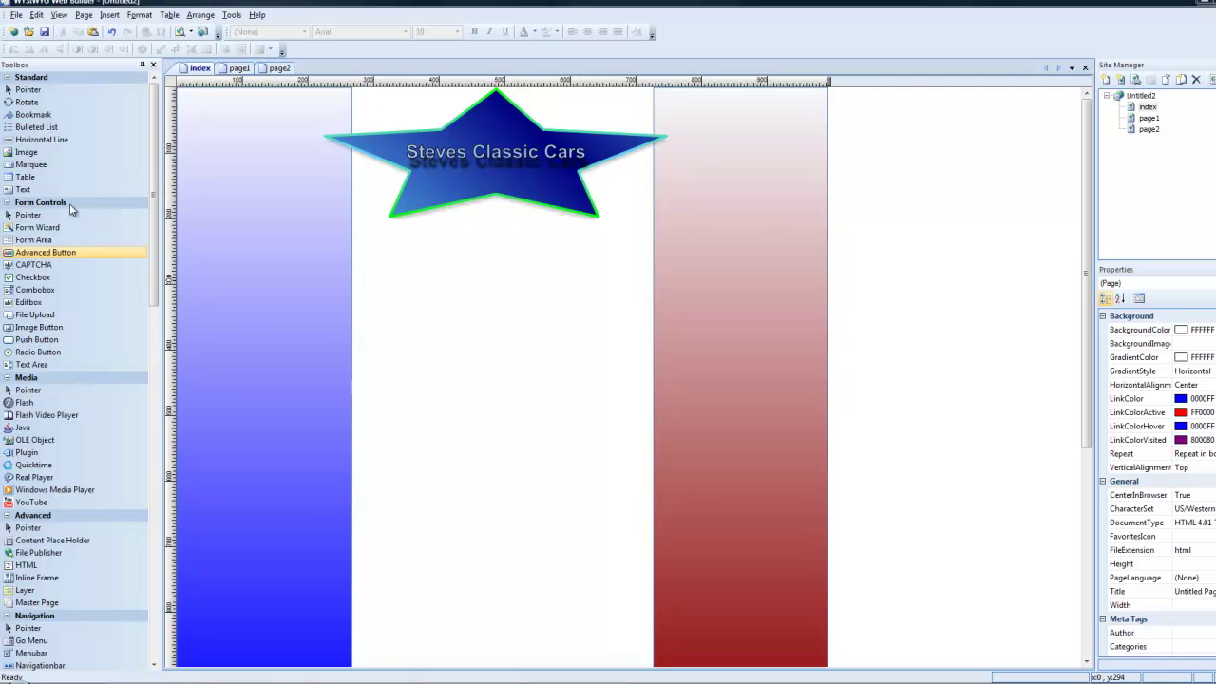
# Draw a navigation bar in the blue column and open its properties
pyautogui.moveTo(158, 168); pyautogui.dragTo(146, 316)
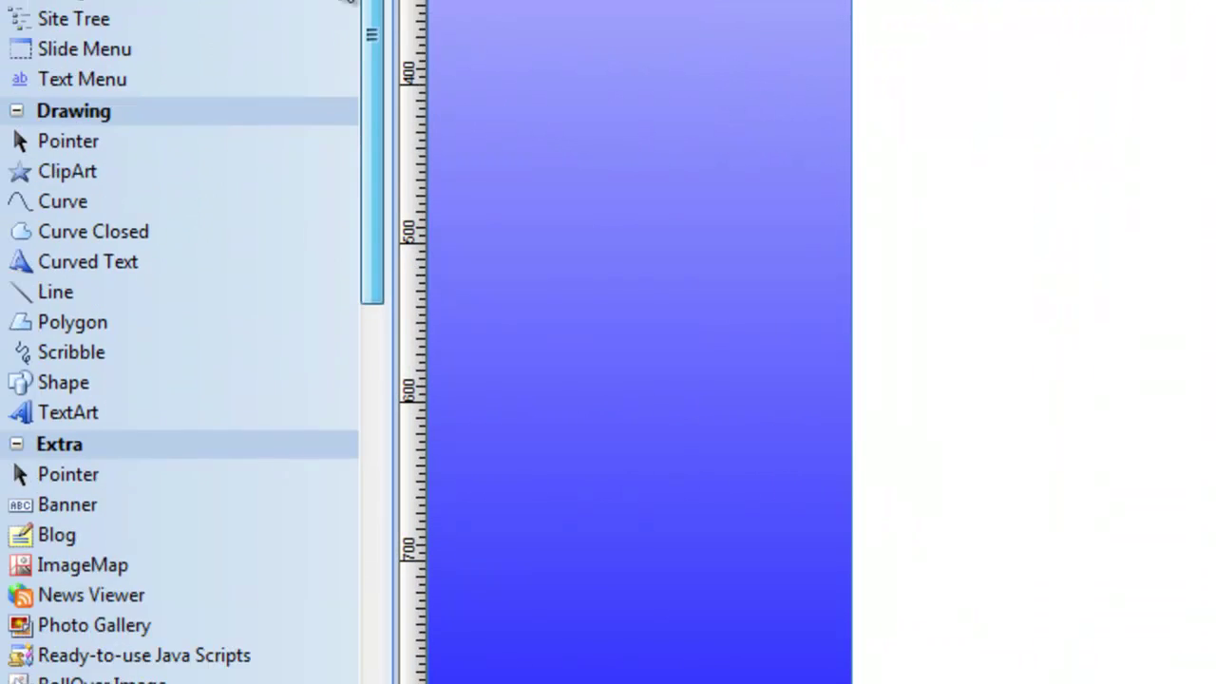
pyautogui.moveTo(346, 0); pyautogui.dragTo(349, 219)
pyautogui.moveTo(348, 305)
pyautogui.mouseDown()
pyautogui.moveTo(336, 117)
pyautogui.moveTo(335, 279)
pyautogui.mouseUp()
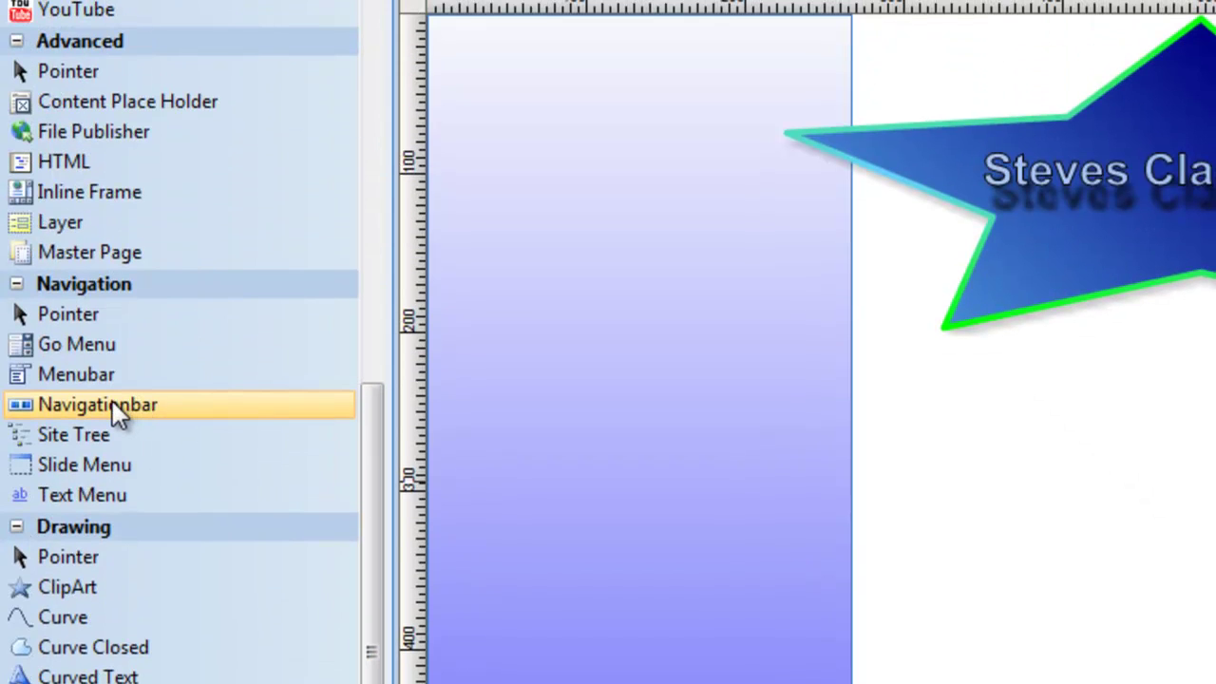
pyautogui.moveTo(518, 481); pyautogui.dragTo(750, 658)
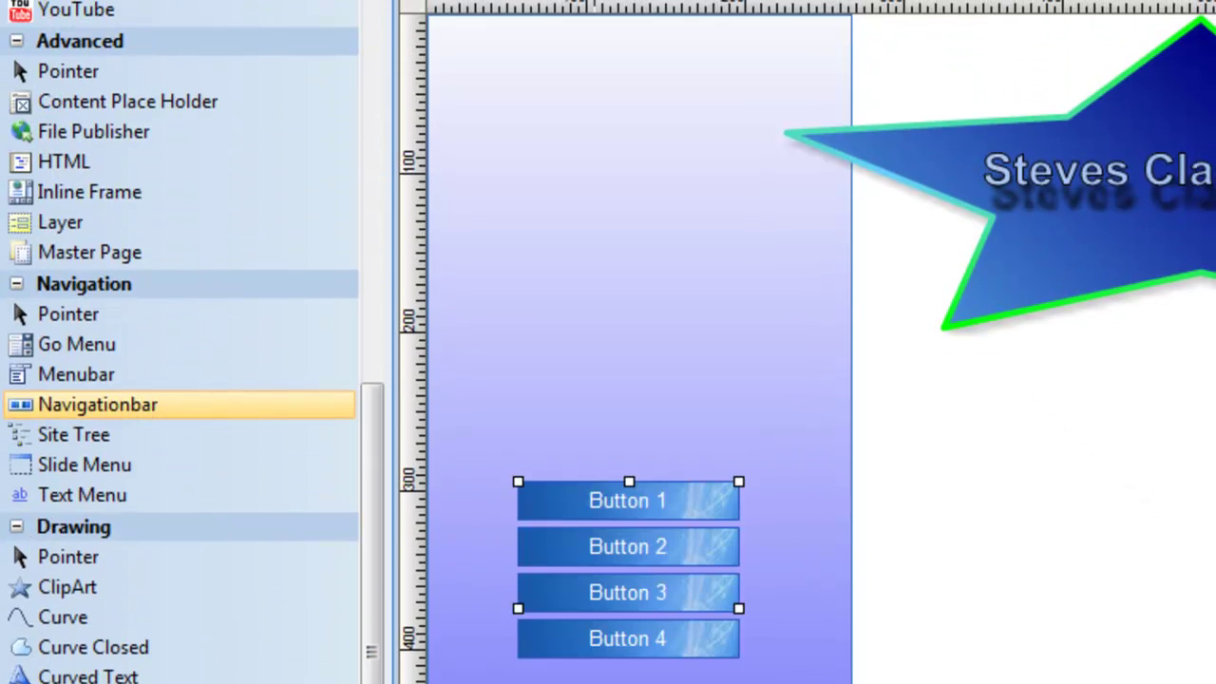
pyautogui.doubleClick(602, 611)
# Name the first two buttons red cars and blue cars
pyautogui.click(1201, 391)
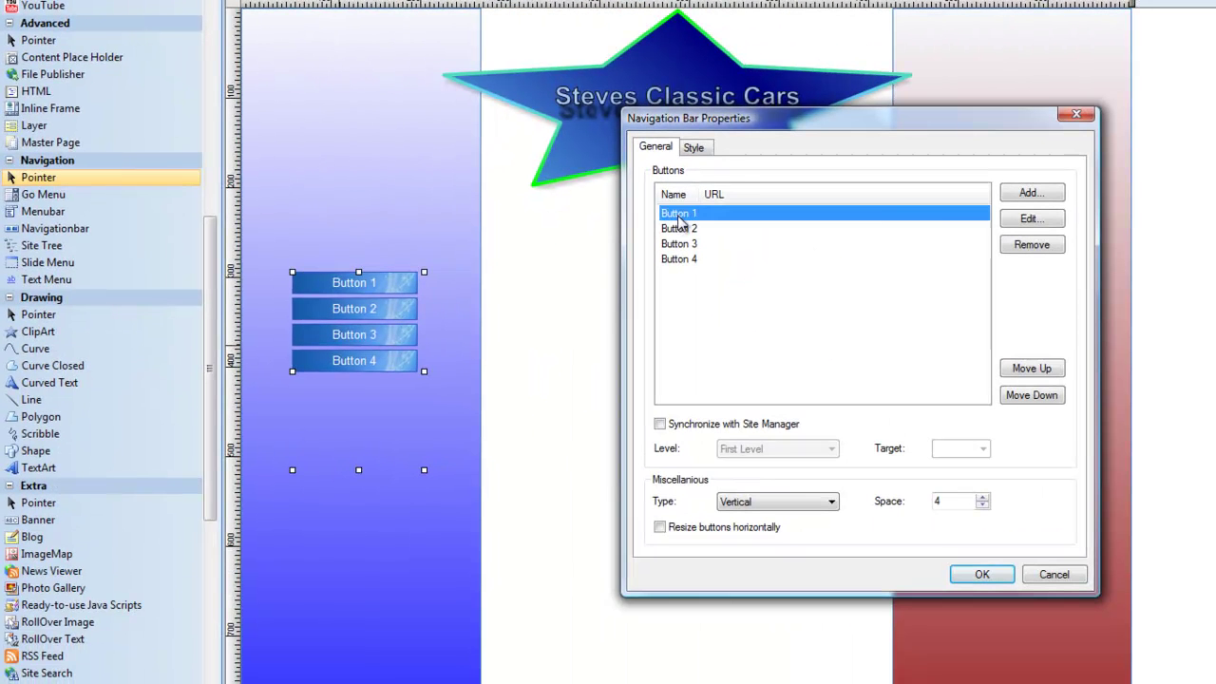
pyautogui.click(1054, 219)
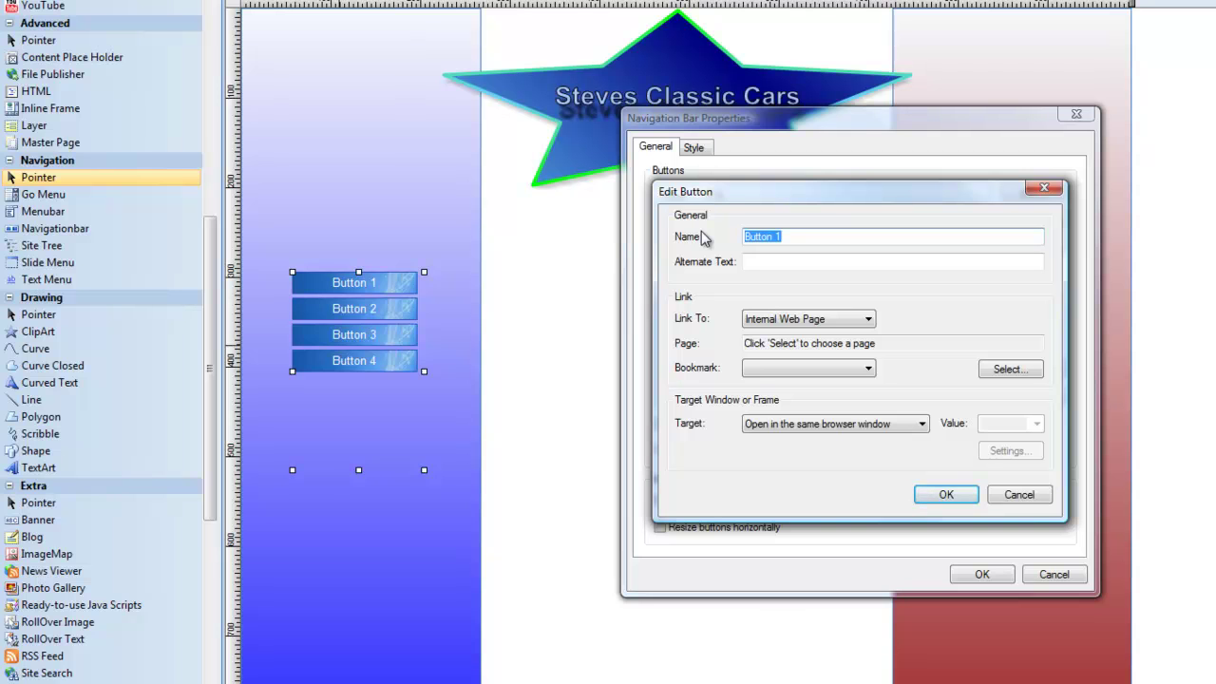
pyautogui.write('red cars')
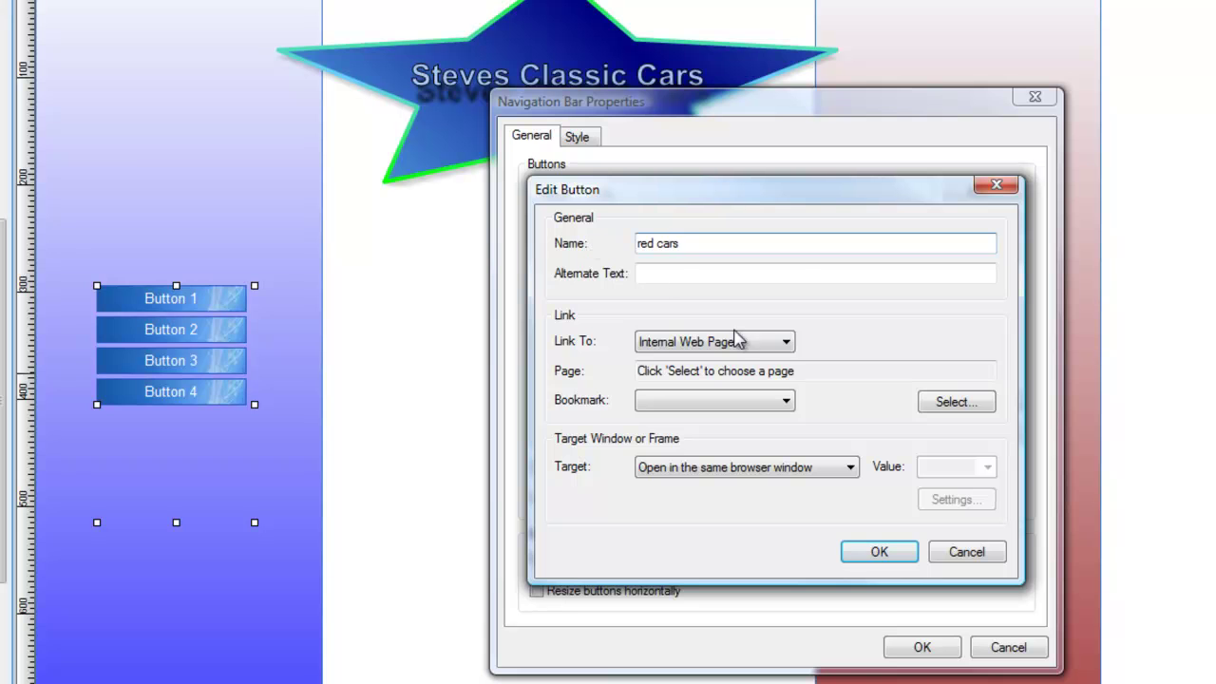
pyautogui.click(872, 550)
pyautogui.click(568, 236)
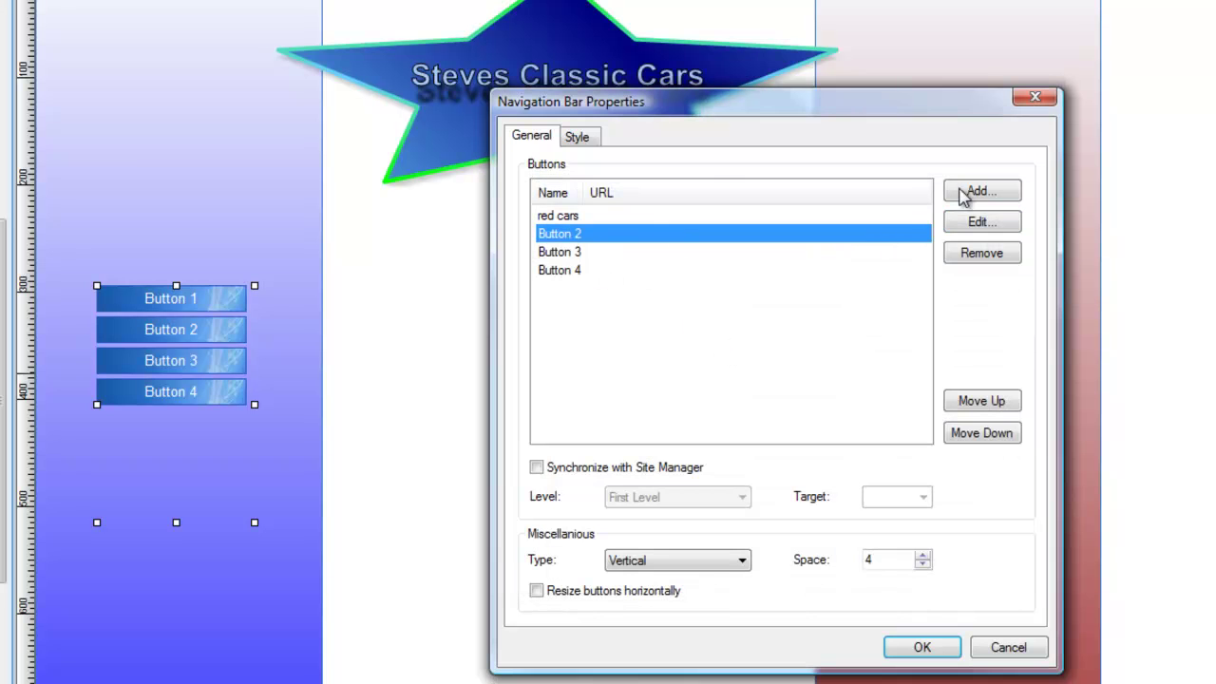
pyautogui.click(976, 191)
pyautogui.click(974, 551)
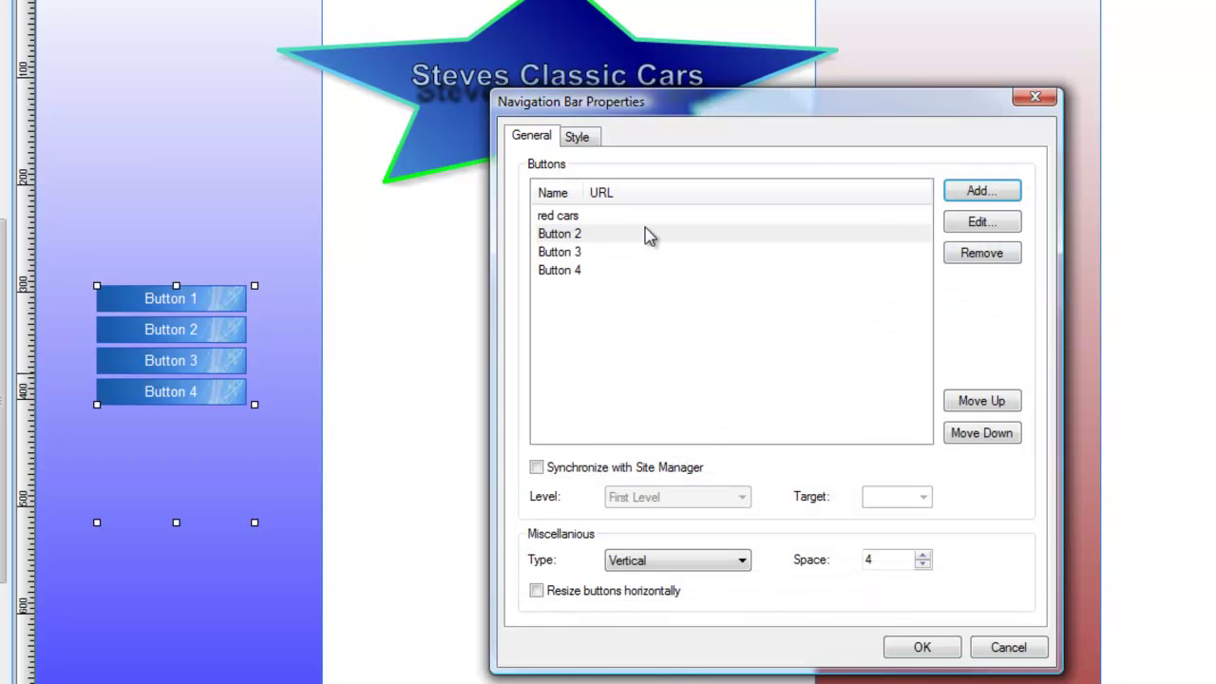
pyautogui.click(602, 238)
pyautogui.click(981, 224)
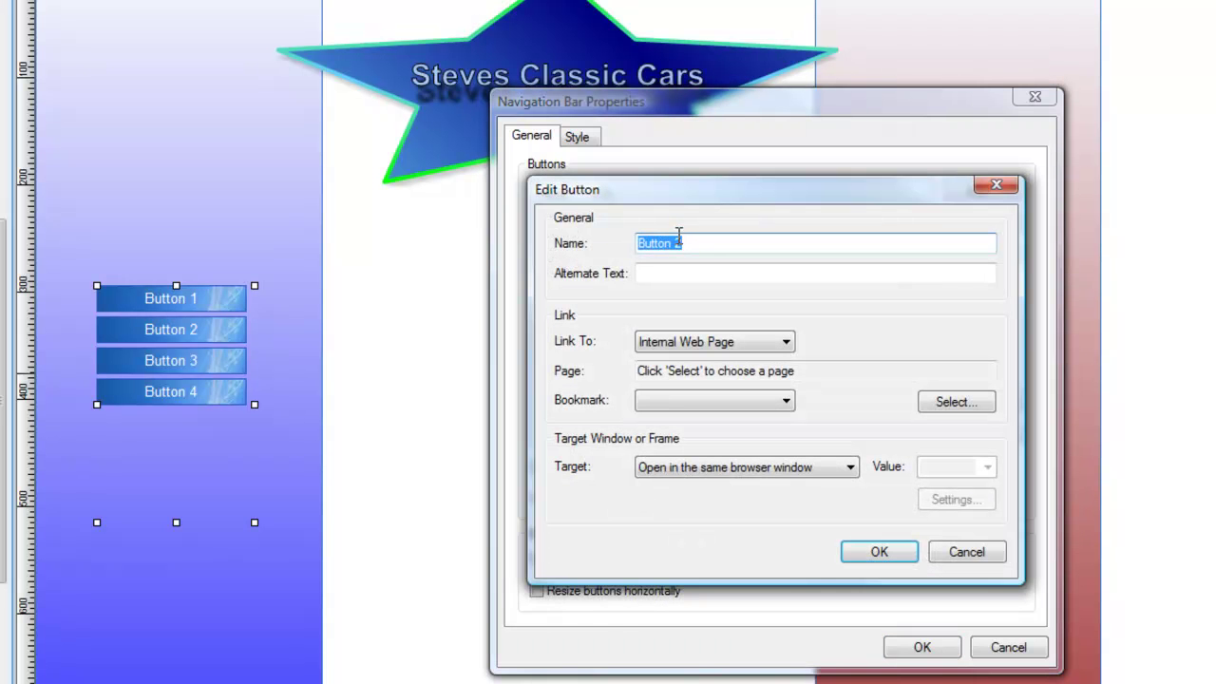
pyautogui.write('blue cars')
pyautogui.click(875, 553)
# Name the third button green cars and set the bar type to Horizontal
pyautogui.click(573, 238)
pyautogui.click(574, 253)
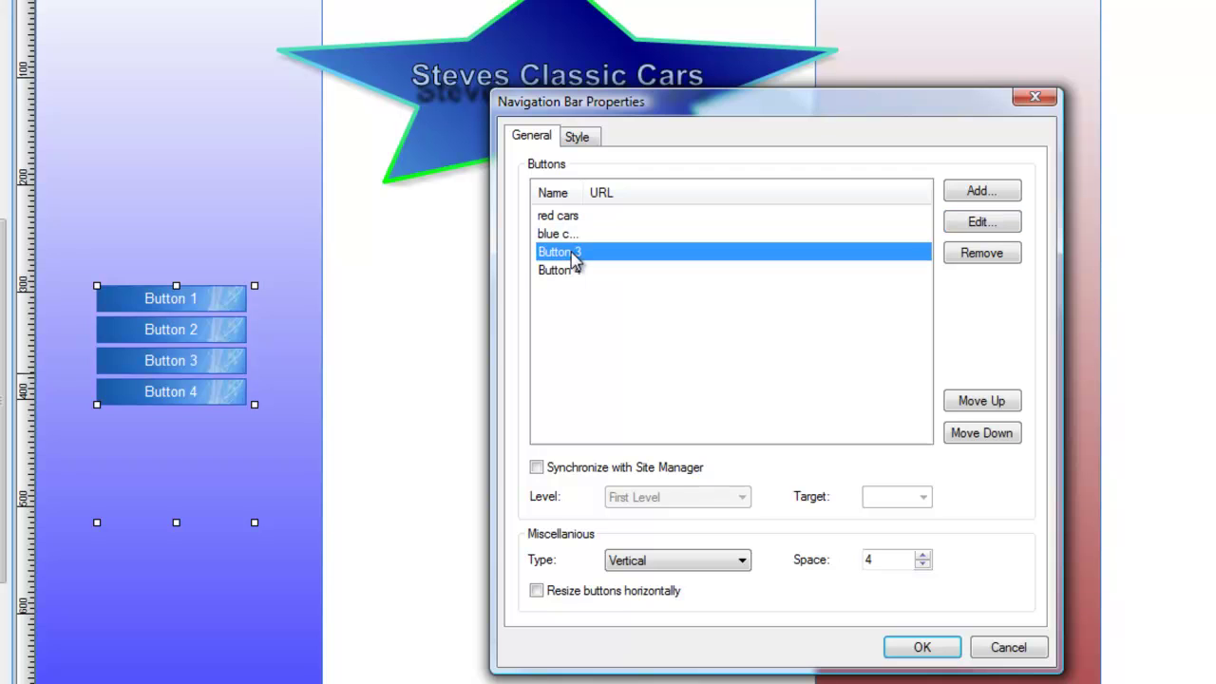
pyautogui.click(997, 226)
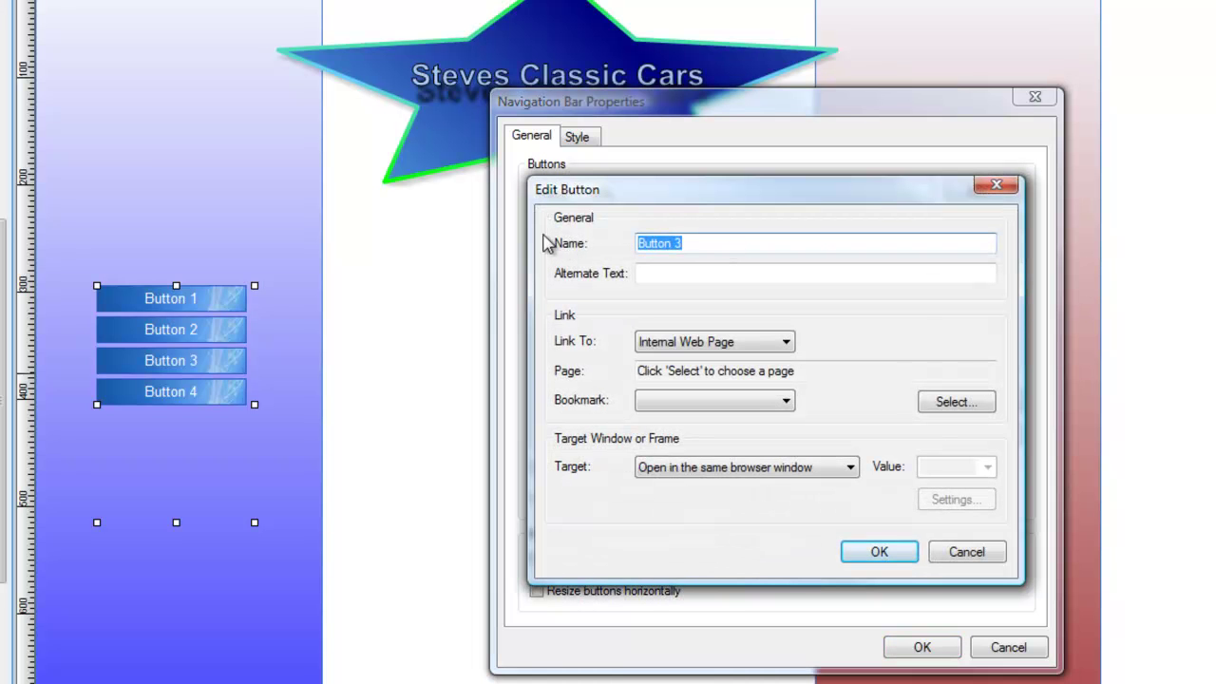
pyautogui.write('green cars')
pyautogui.click(857, 556)
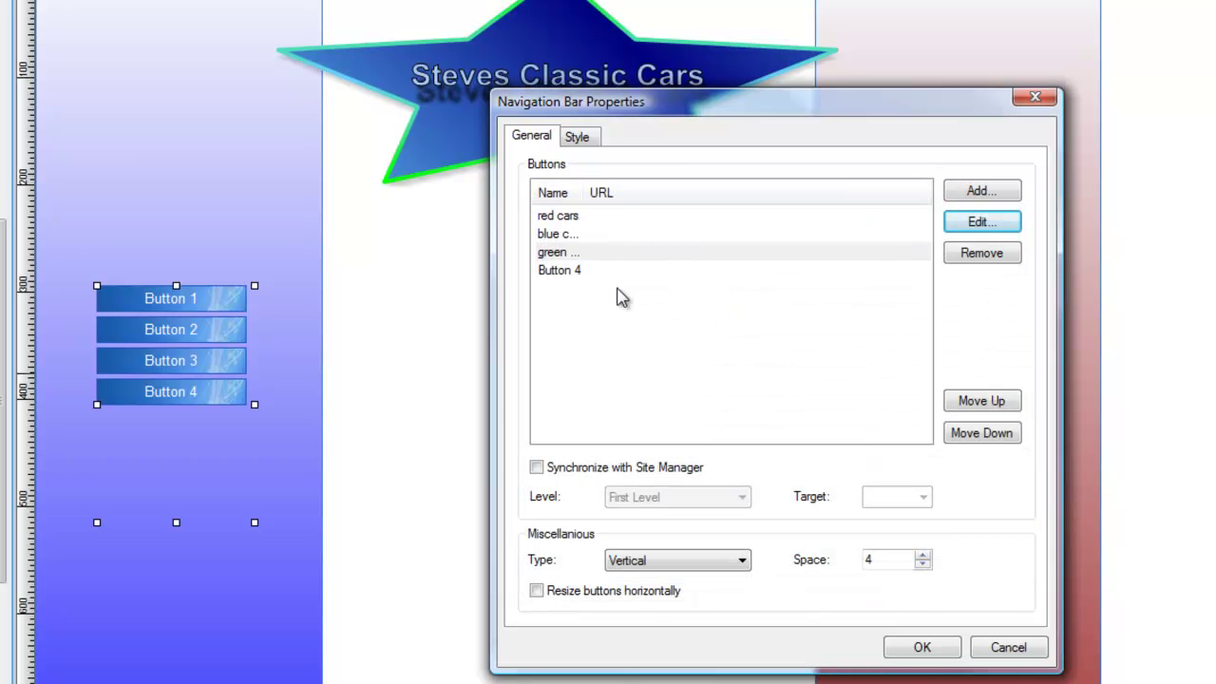
pyautogui.click(577, 274)
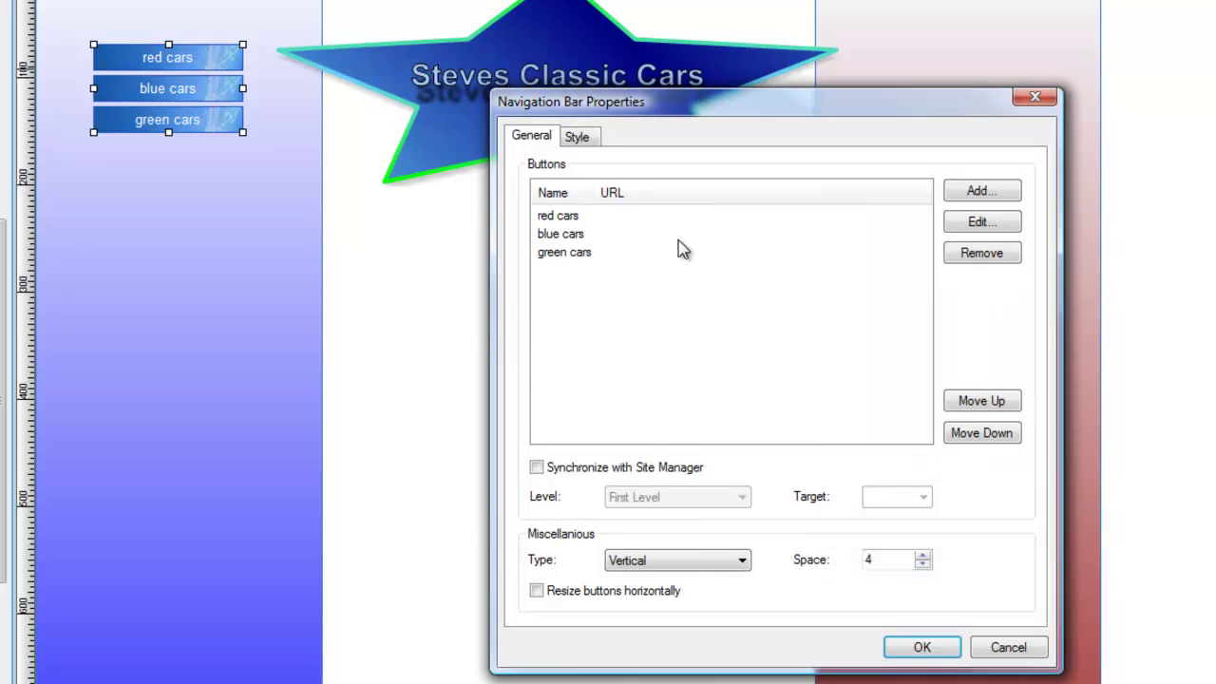
pyautogui.click(687, 562)
pyautogui.click(687, 577)
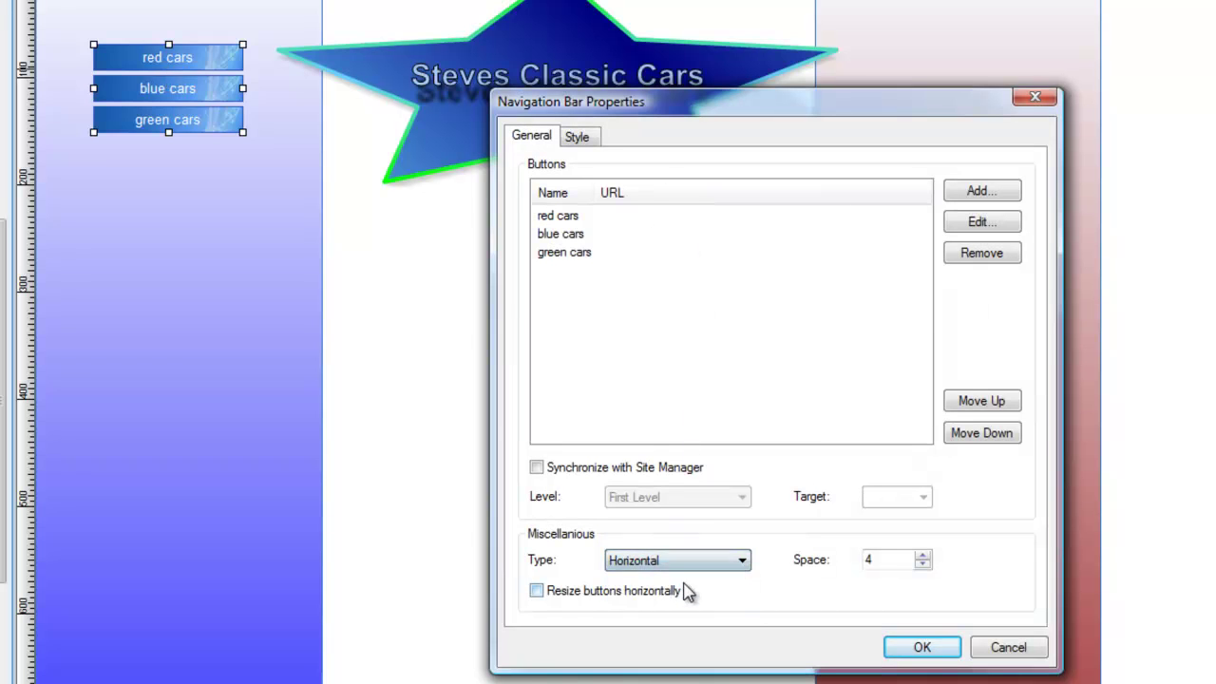
# Give buttons the green image, dark red tint and green hover tint, then stack vertically
pyautogui.click(576, 139)
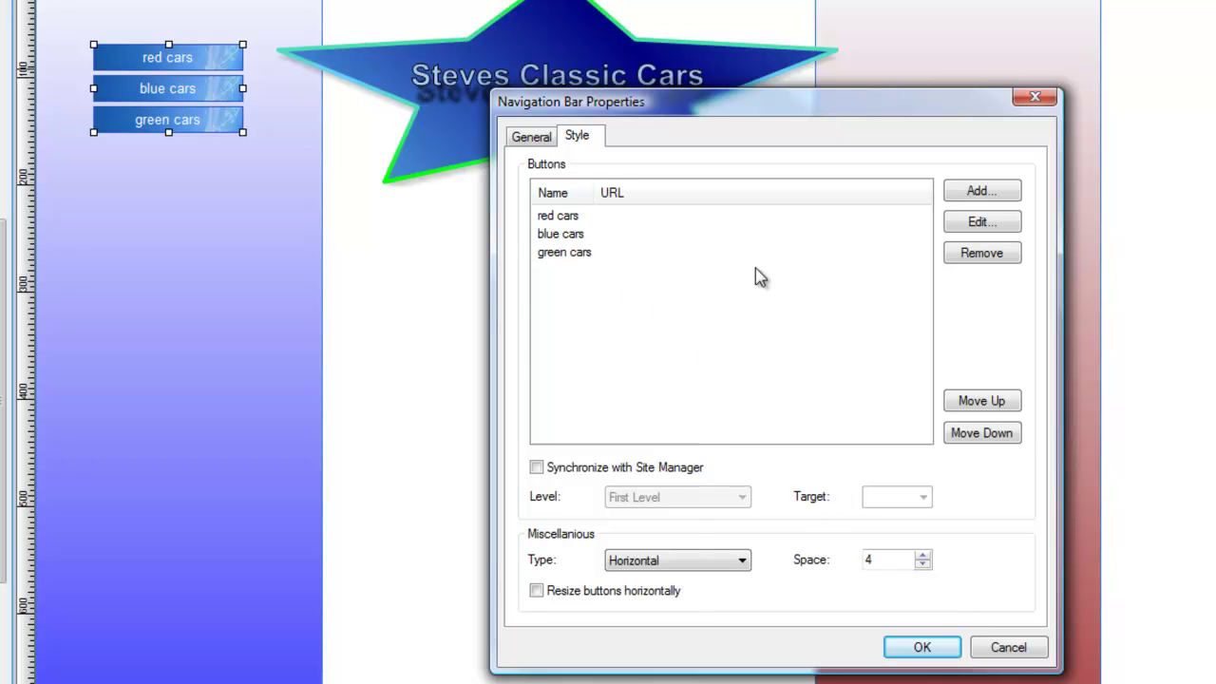
pyautogui.click(755, 328)
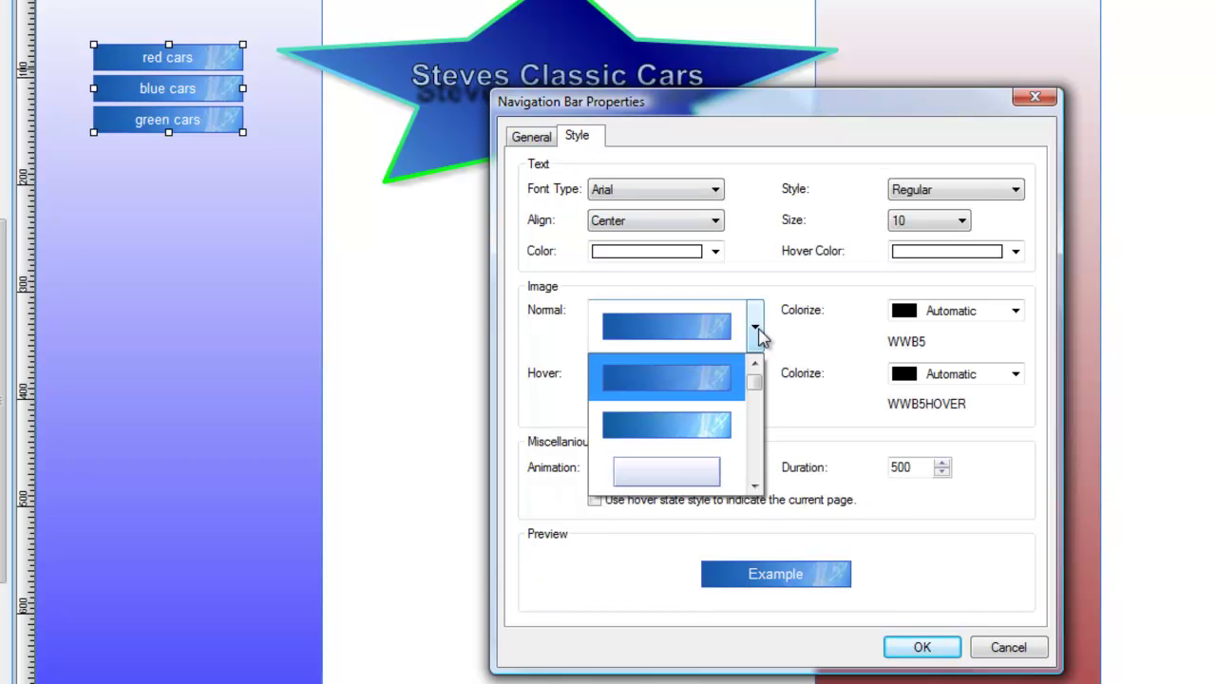
pyautogui.moveTo(753, 367); pyautogui.dragTo(757, 407)
pyautogui.click(714, 378)
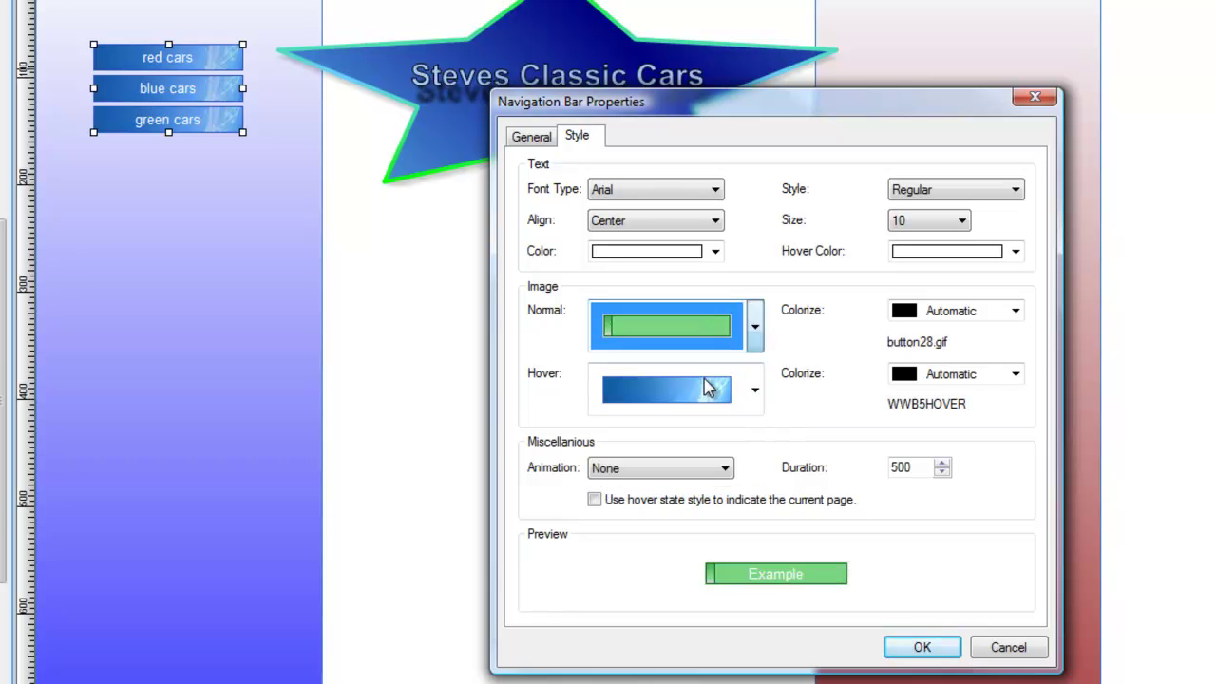
pyautogui.click(1016, 310)
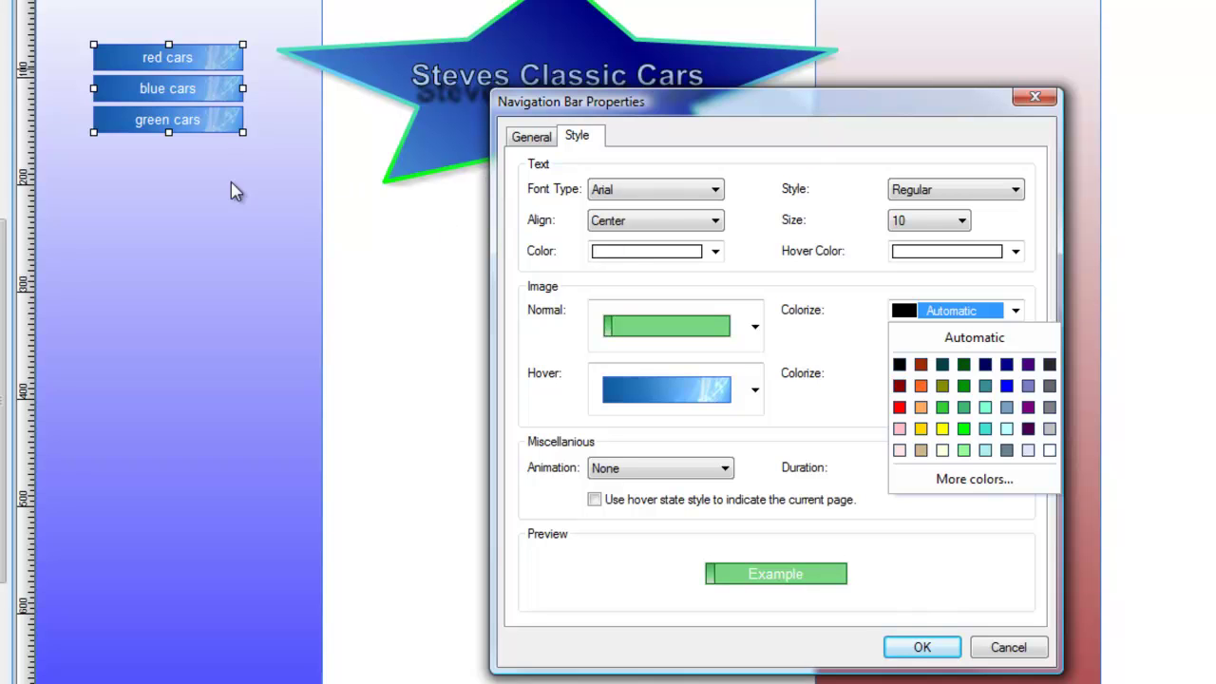
pyautogui.click(899, 386)
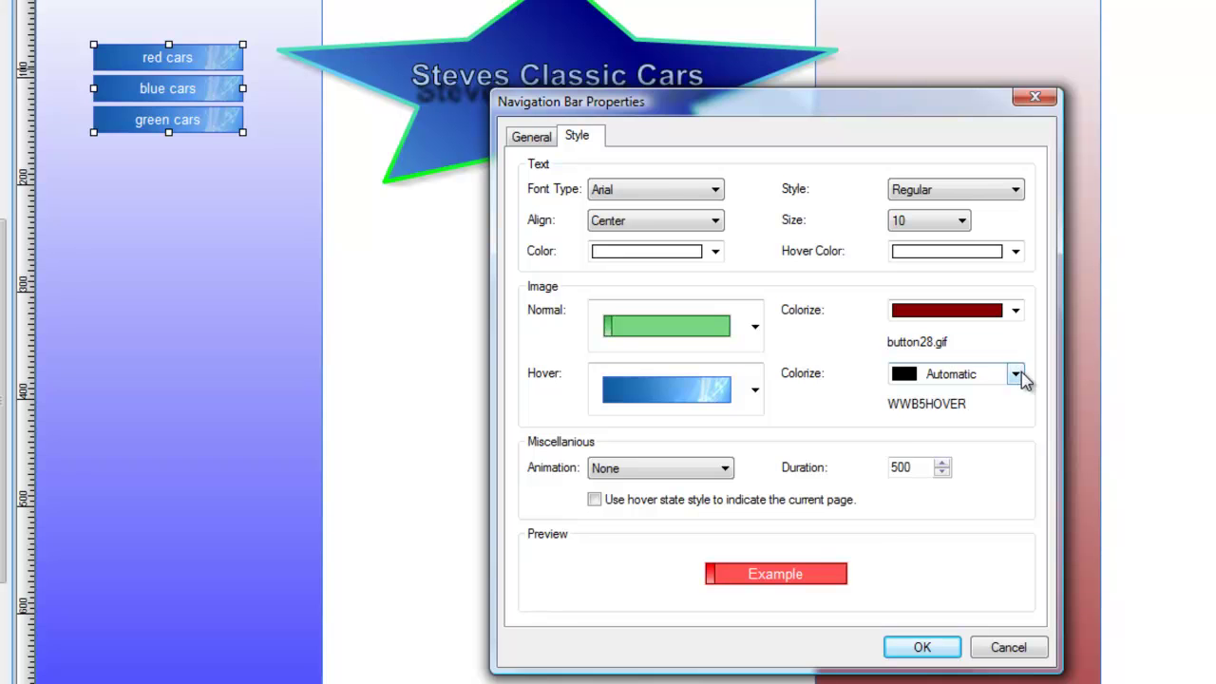
pyautogui.click(1017, 374)
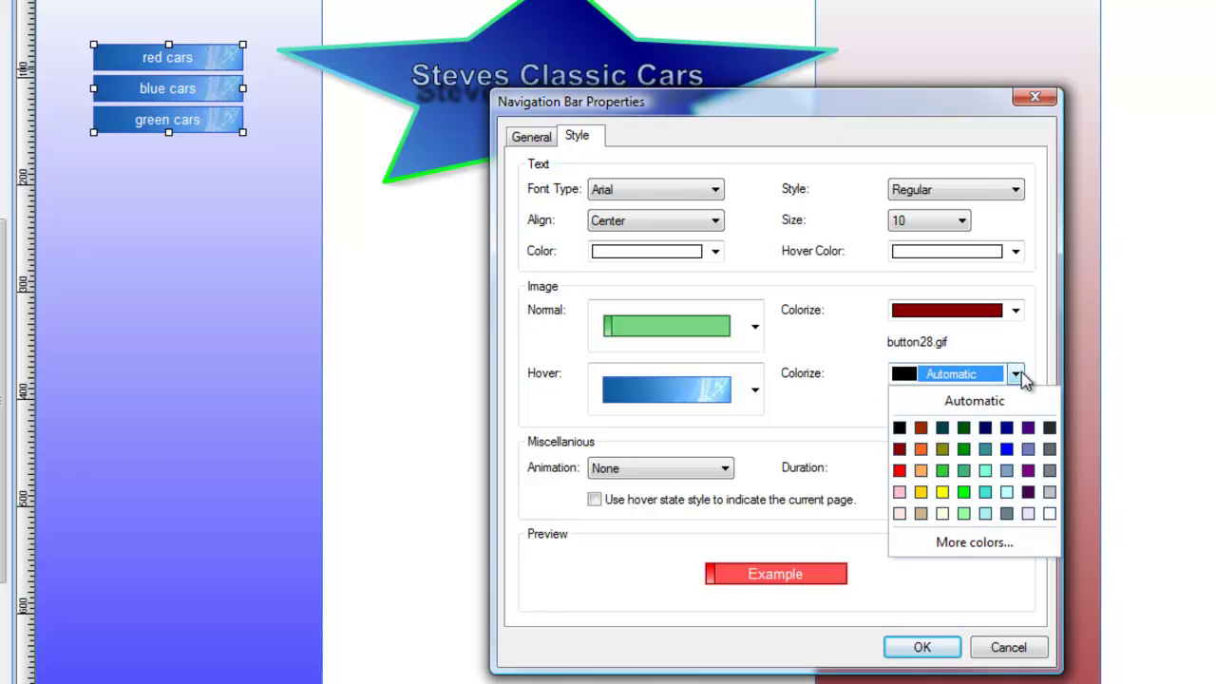
pyautogui.click(964, 492)
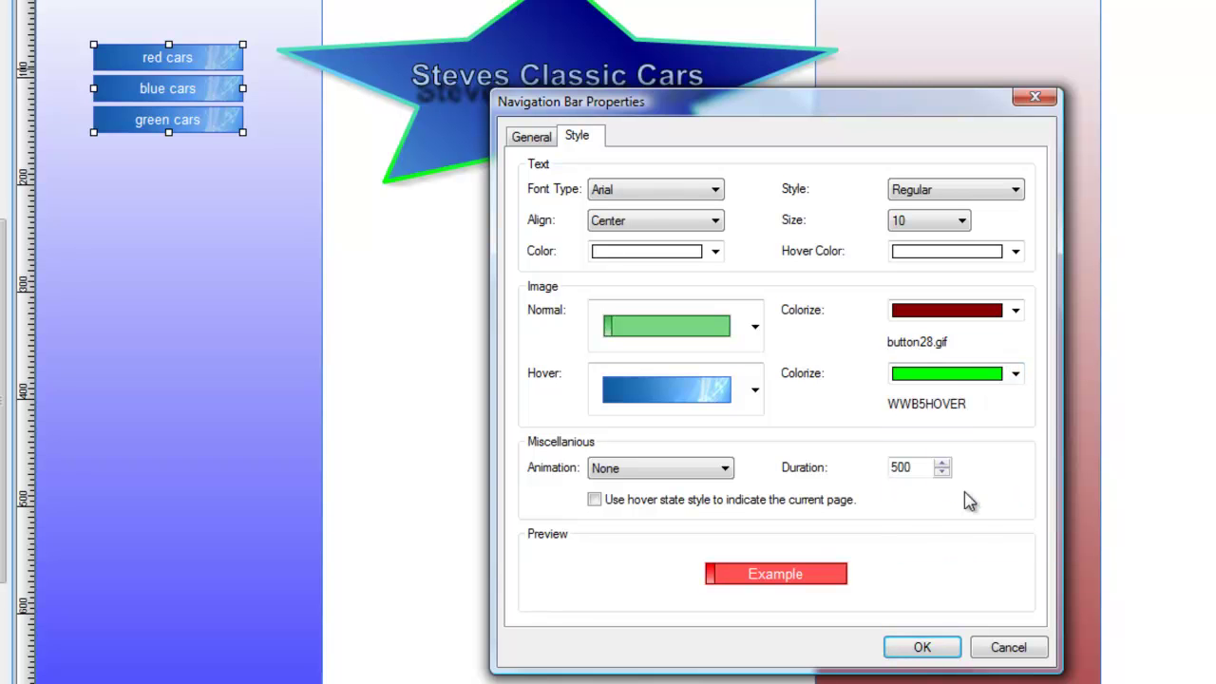
pyautogui.click(922, 647)
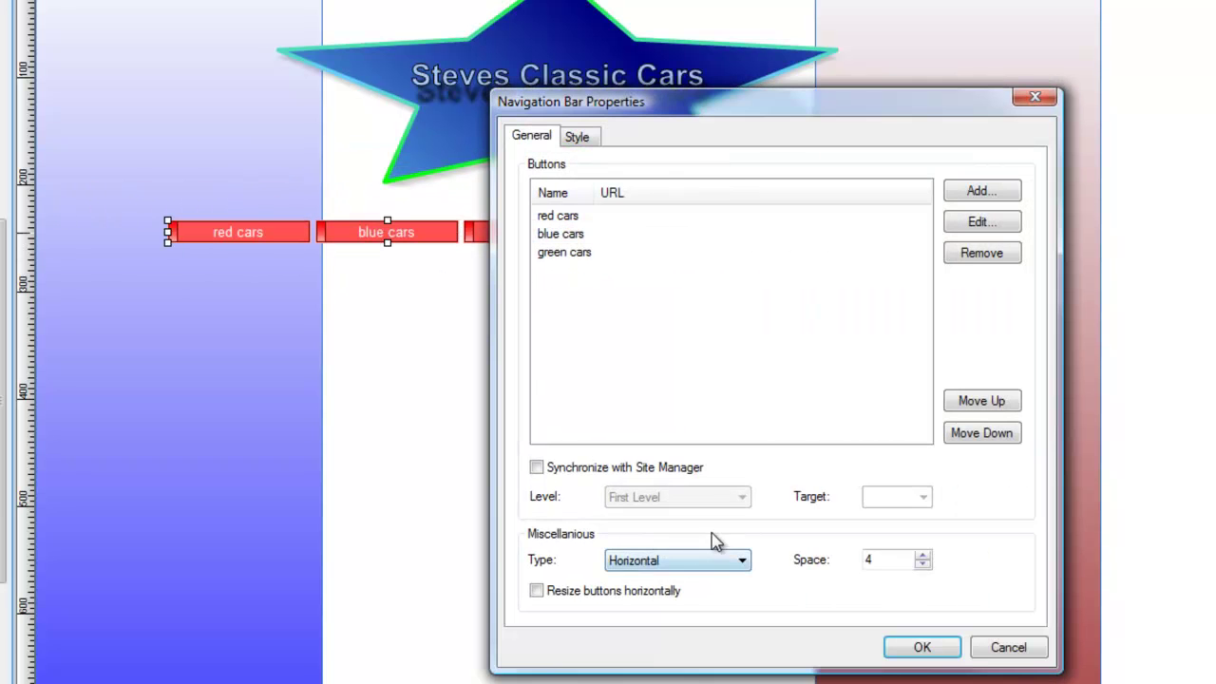
pyautogui.click(717, 561)
pyautogui.click(682, 595)
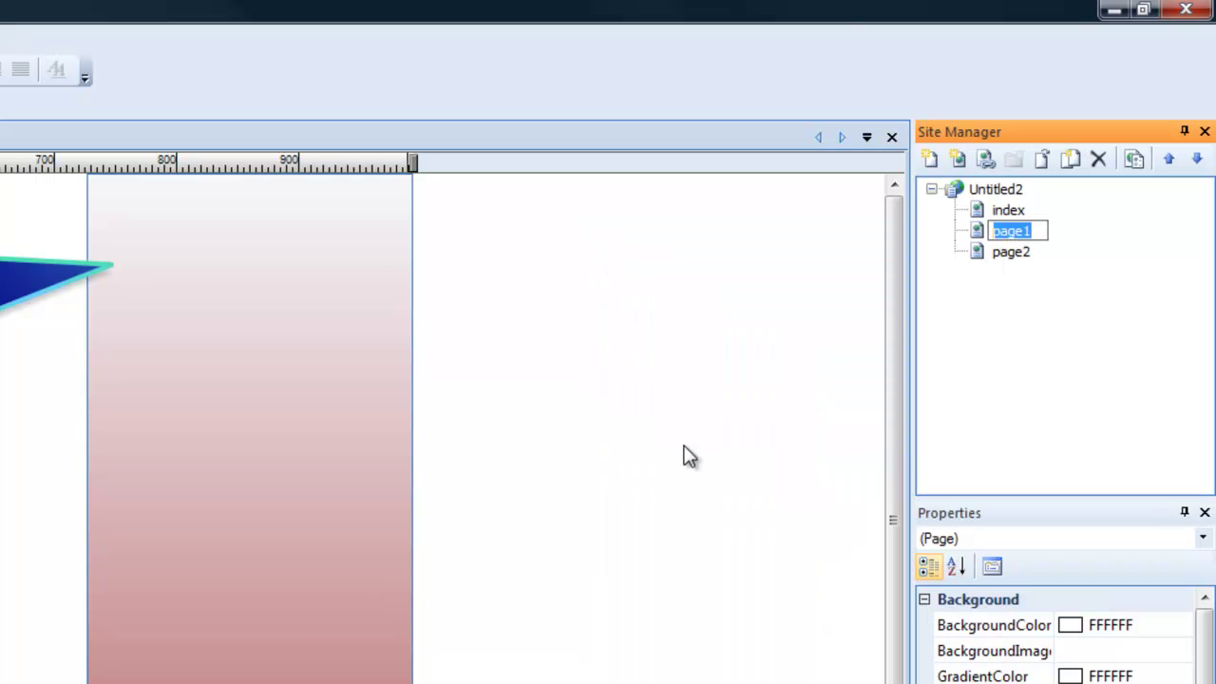
# Rename page1 to red and page2 to blue
pyautogui.write('red')
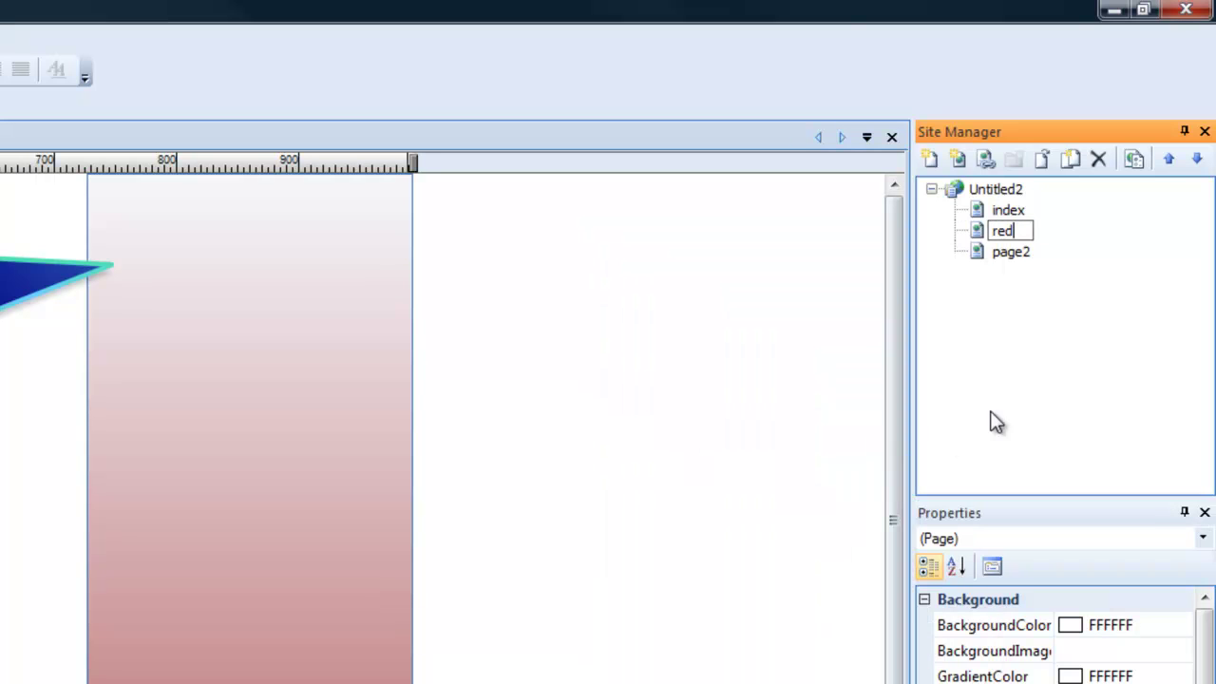
pyautogui.press('Return')
pyautogui.click(998, 255)
pyautogui.rightClick(998, 254)
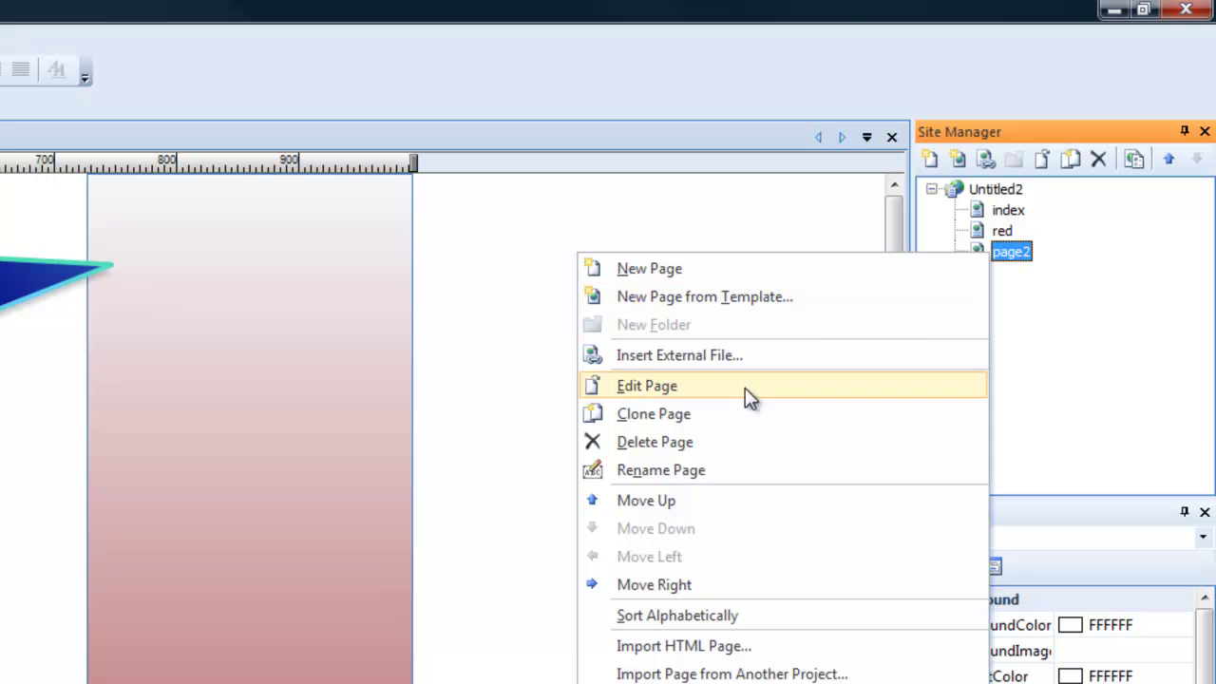
pyautogui.click(690, 472)
pyautogui.write('blue')
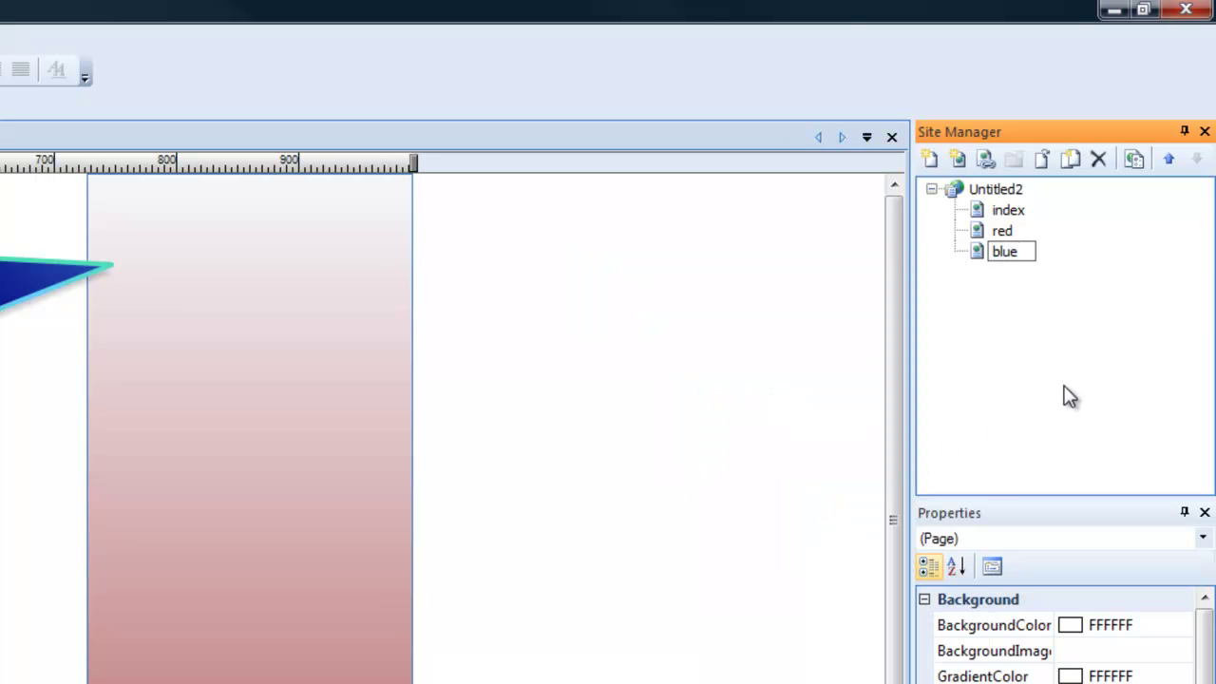
pyautogui.press('Return')
# Clone the index page and name the copy green
pyautogui.click(1010, 211)
pyautogui.rightClick(1013, 215)
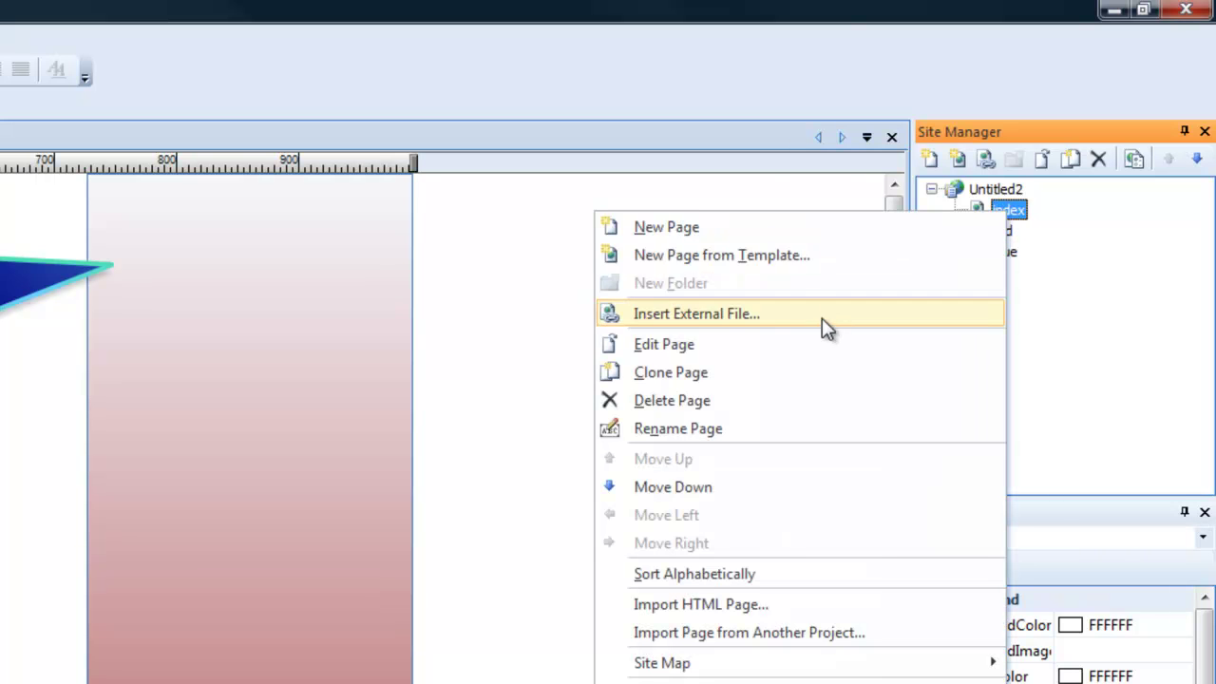
pyautogui.click(695, 372)
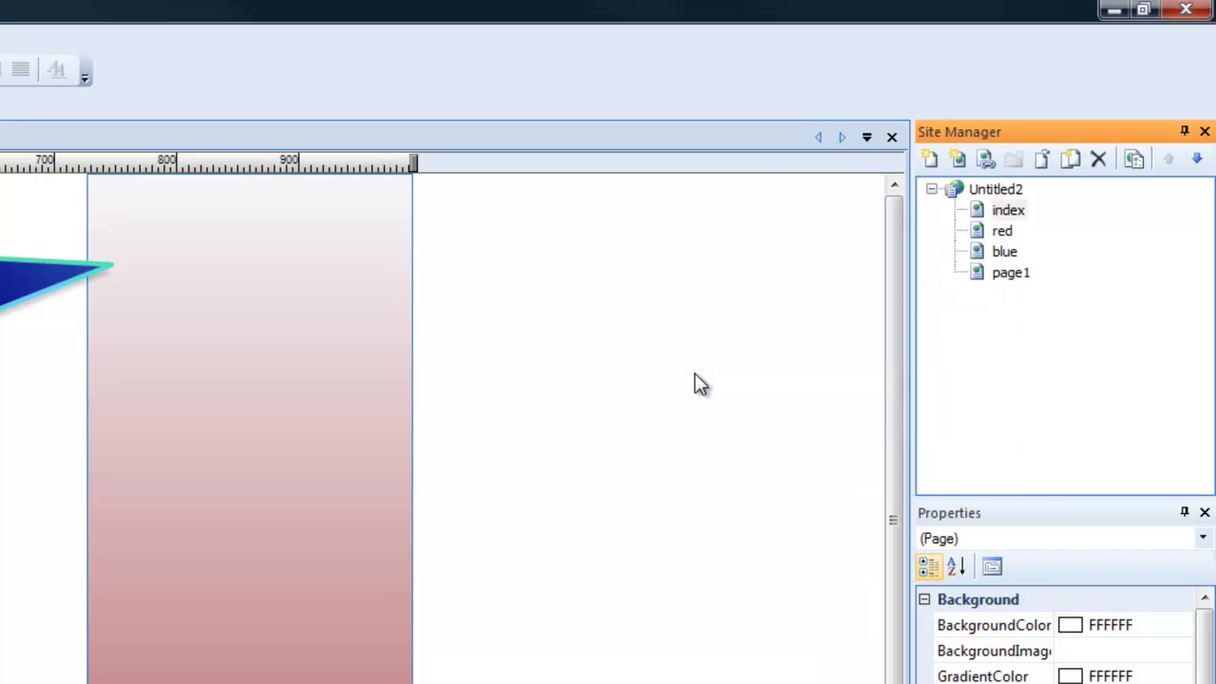
pyautogui.click(1011, 280)
pyautogui.rightClick(1011, 284)
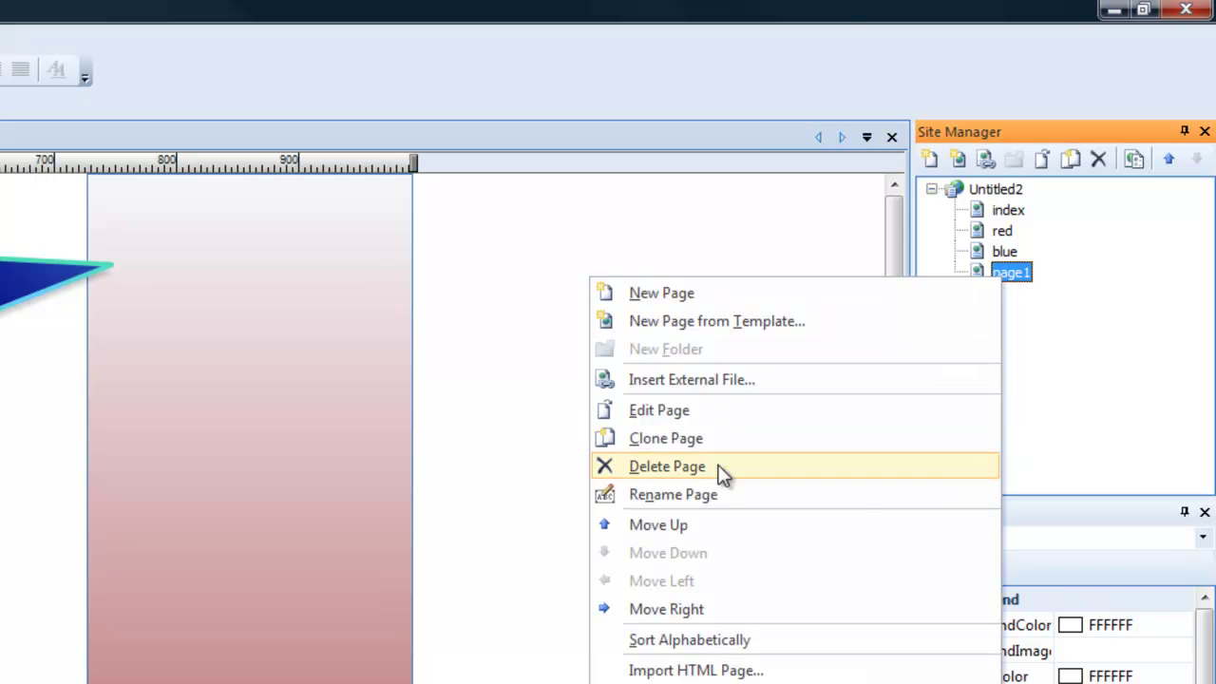
pyautogui.click(685, 494)
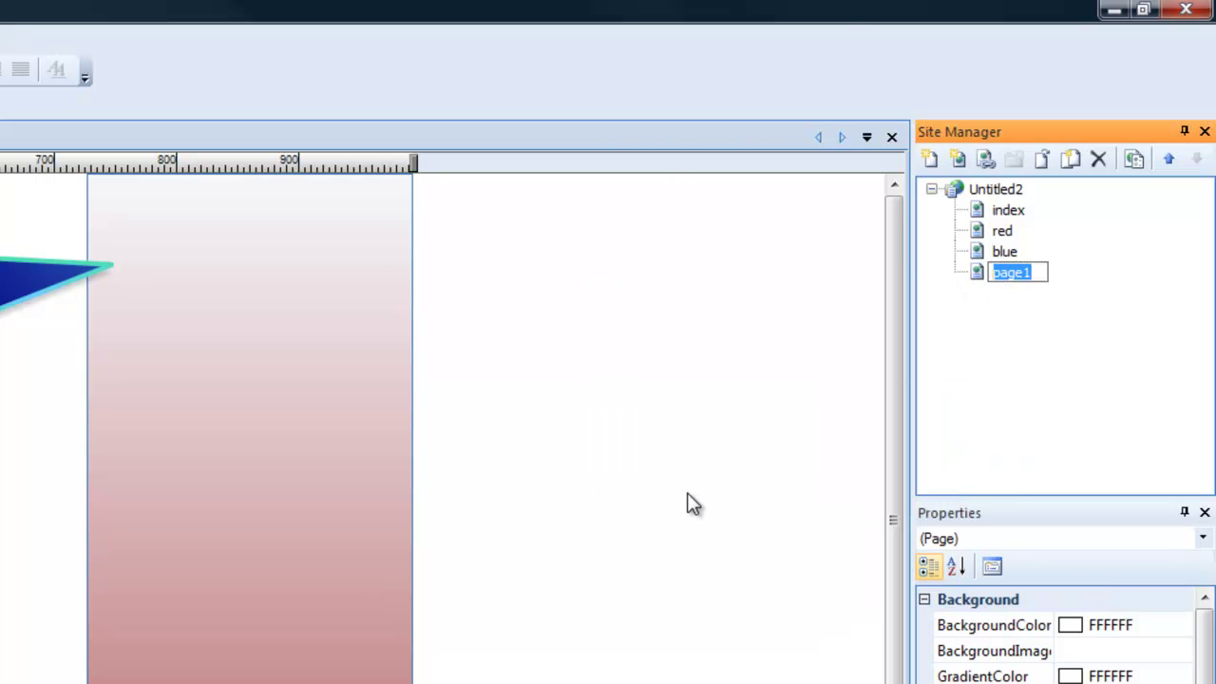
pyautogui.write('gr')
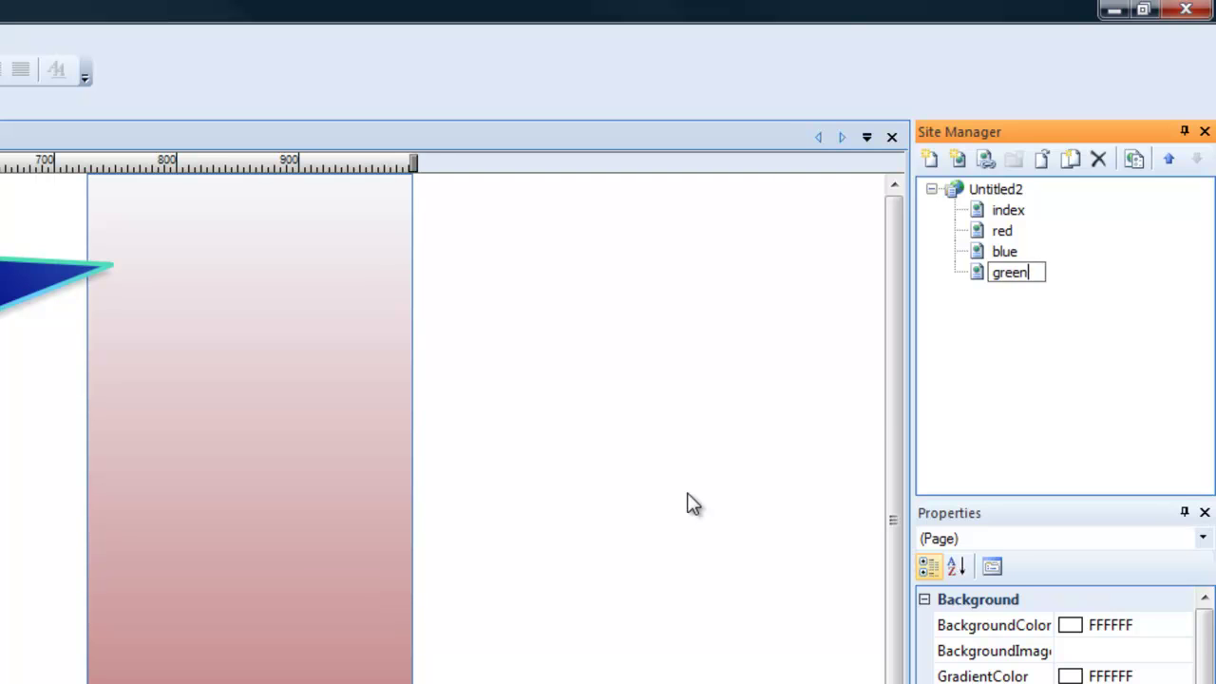
pyautogui.write('een')
pyautogui.press('Return')
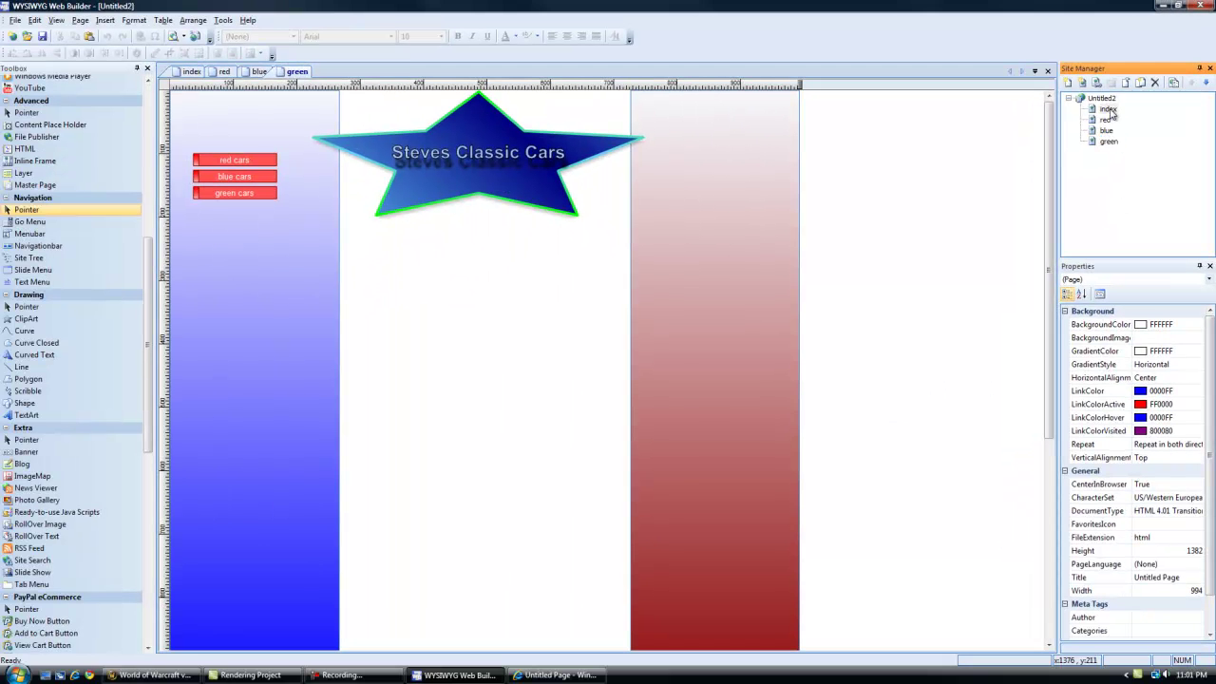
# Link the red cars button to the red page
pyautogui.doubleClick(1106, 130)
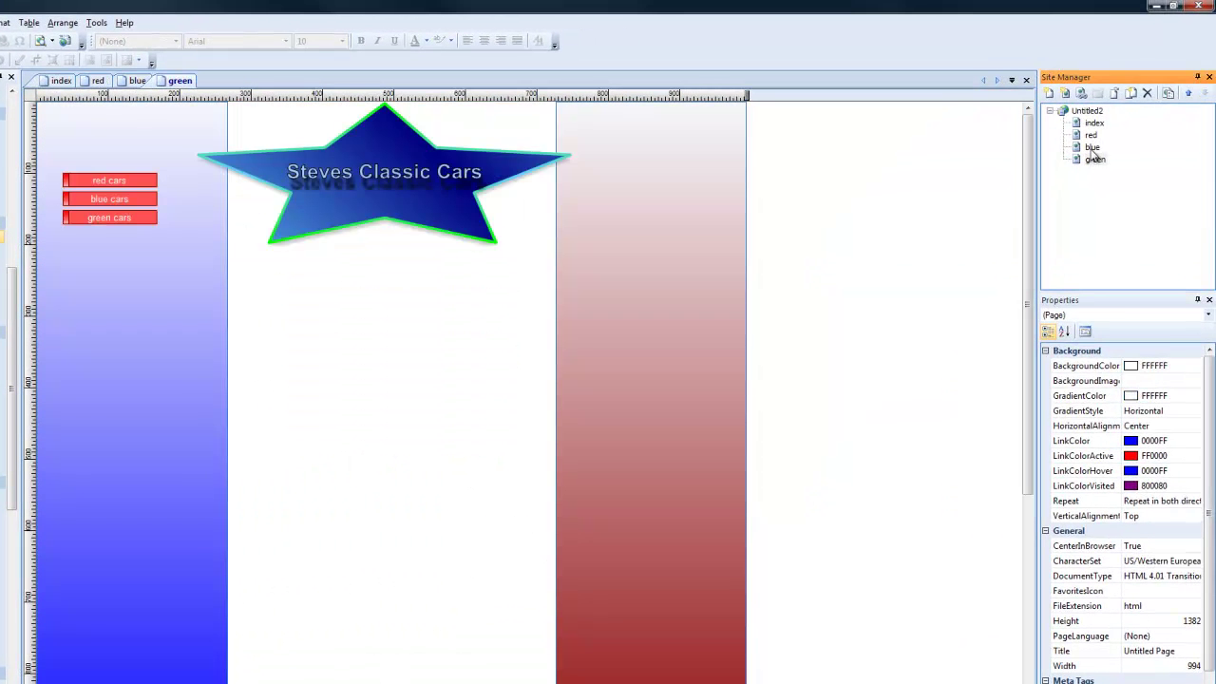
pyautogui.doubleClick(1092, 123)
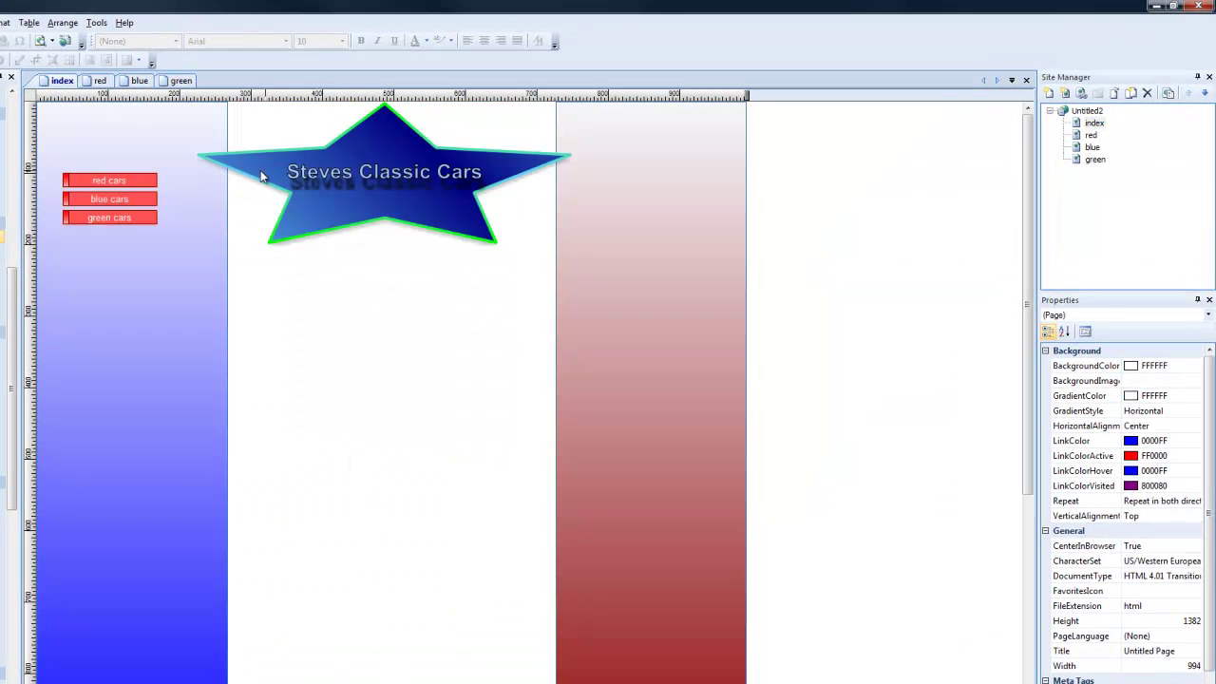
pyautogui.doubleClick(103, 199)
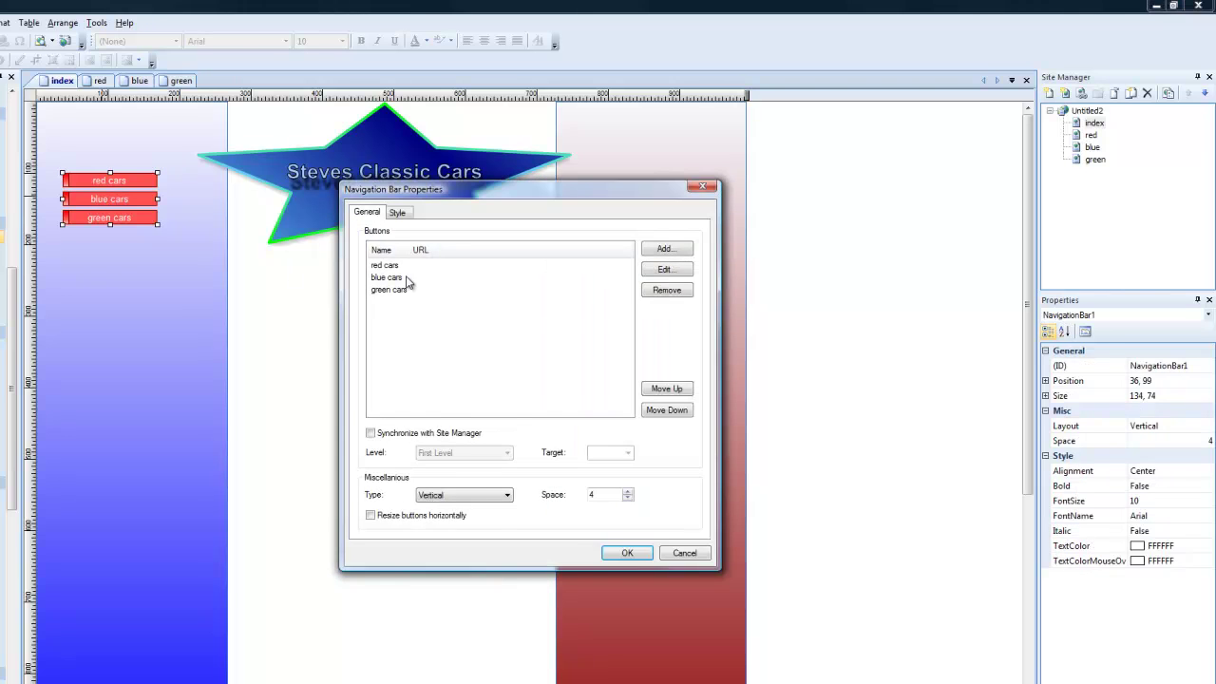
pyautogui.click(383, 266)
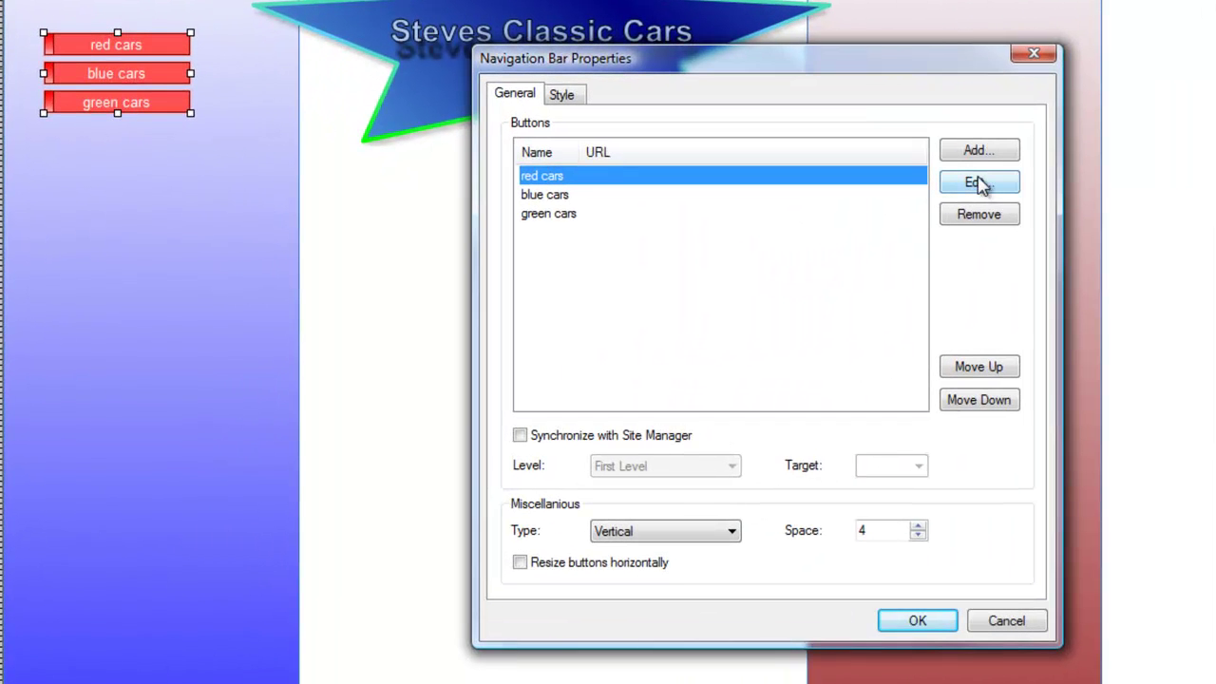
pyautogui.click(978, 183)
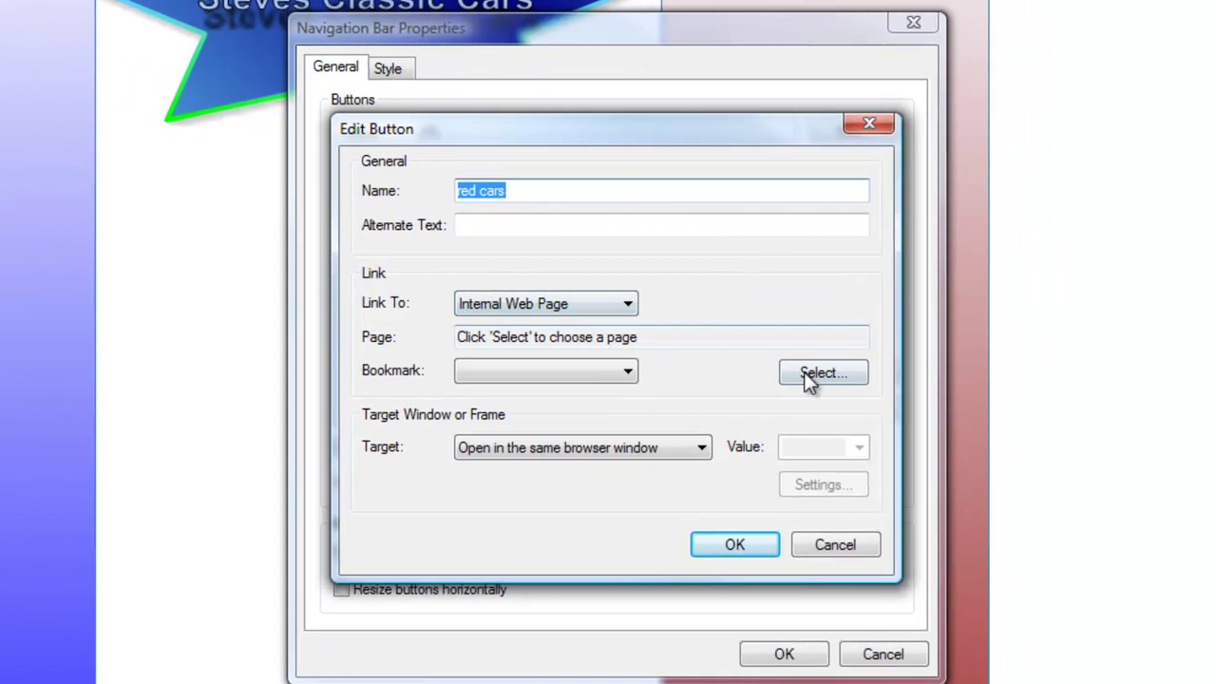
pyautogui.click(811, 372)
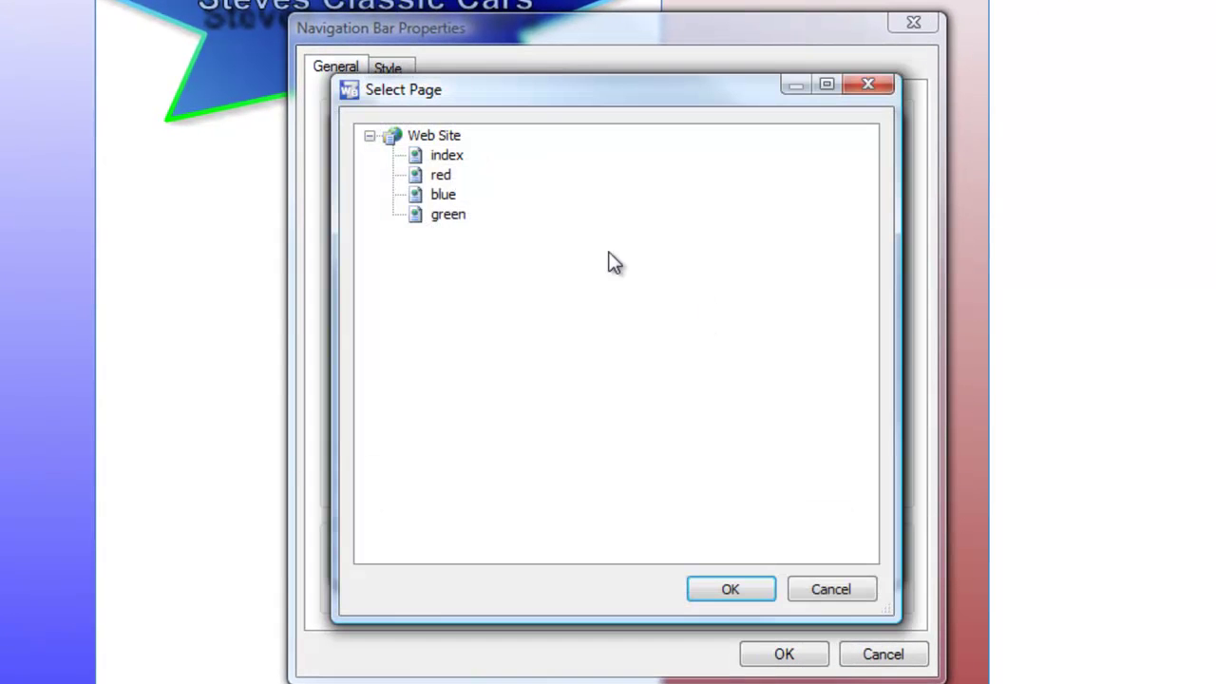
pyautogui.click(441, 175)
pyautogui.click(731, 590)
pyautogui.click(736, 543)
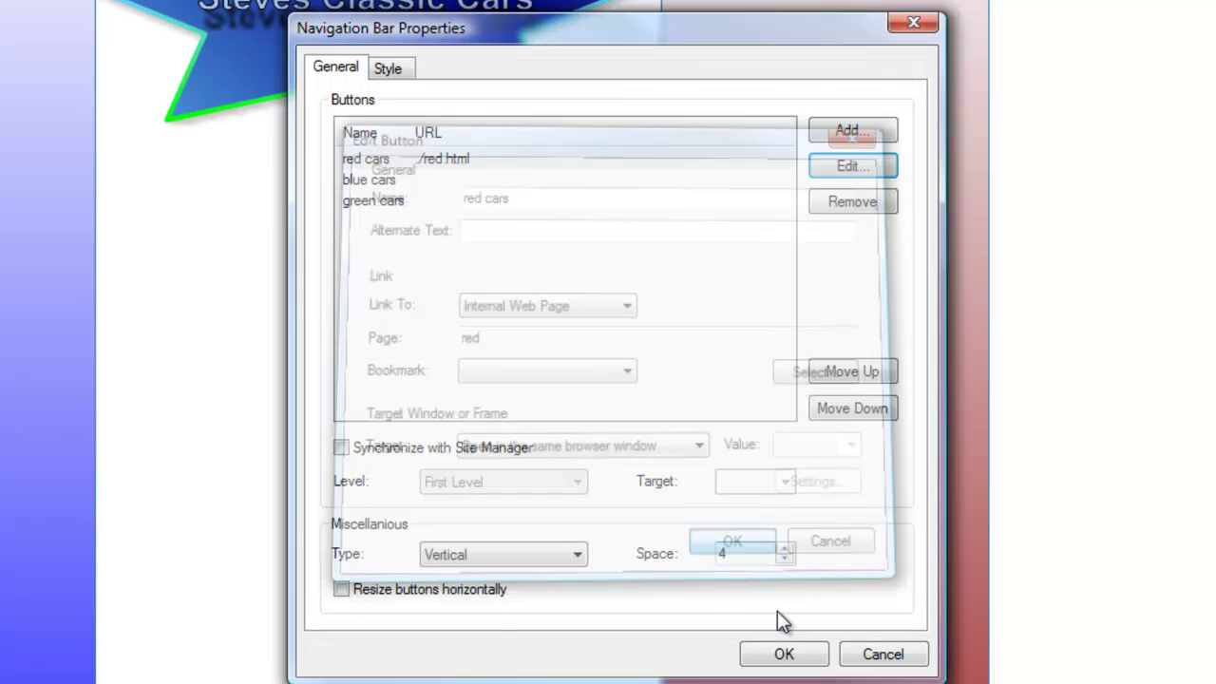
# Link the blue cars button to the blue page
pyautogui.click(456, 179)
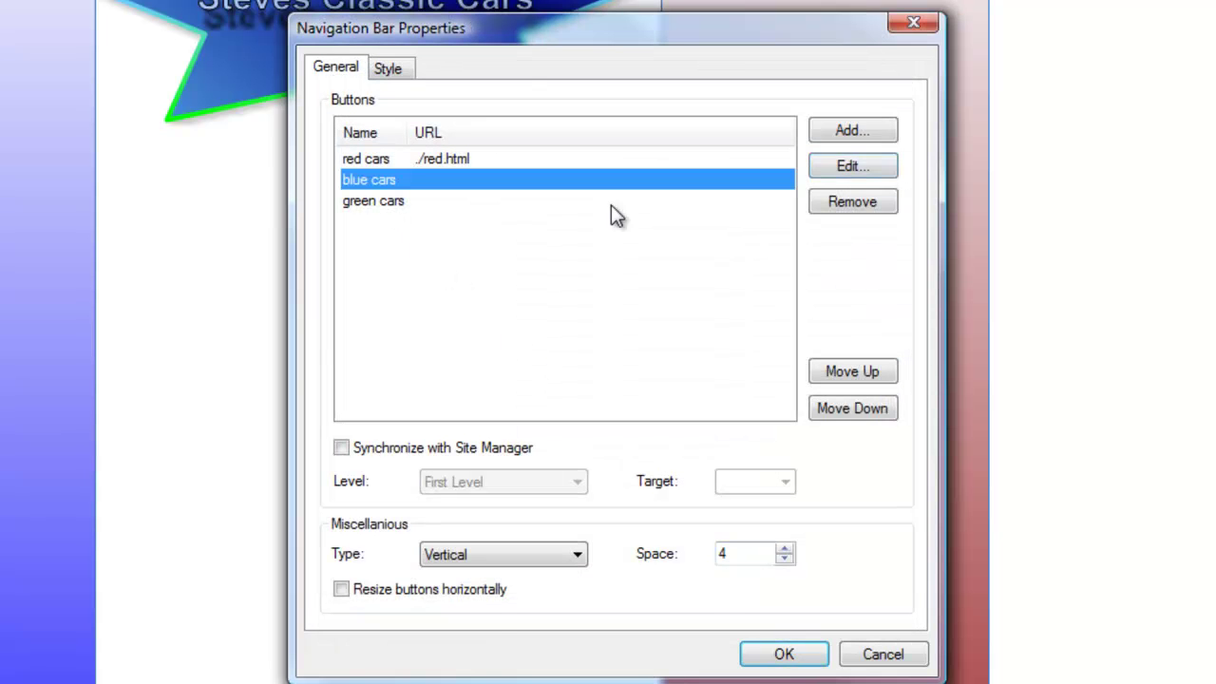
pyautogui.click(843, 167)
pyautogui.click(806, 373)
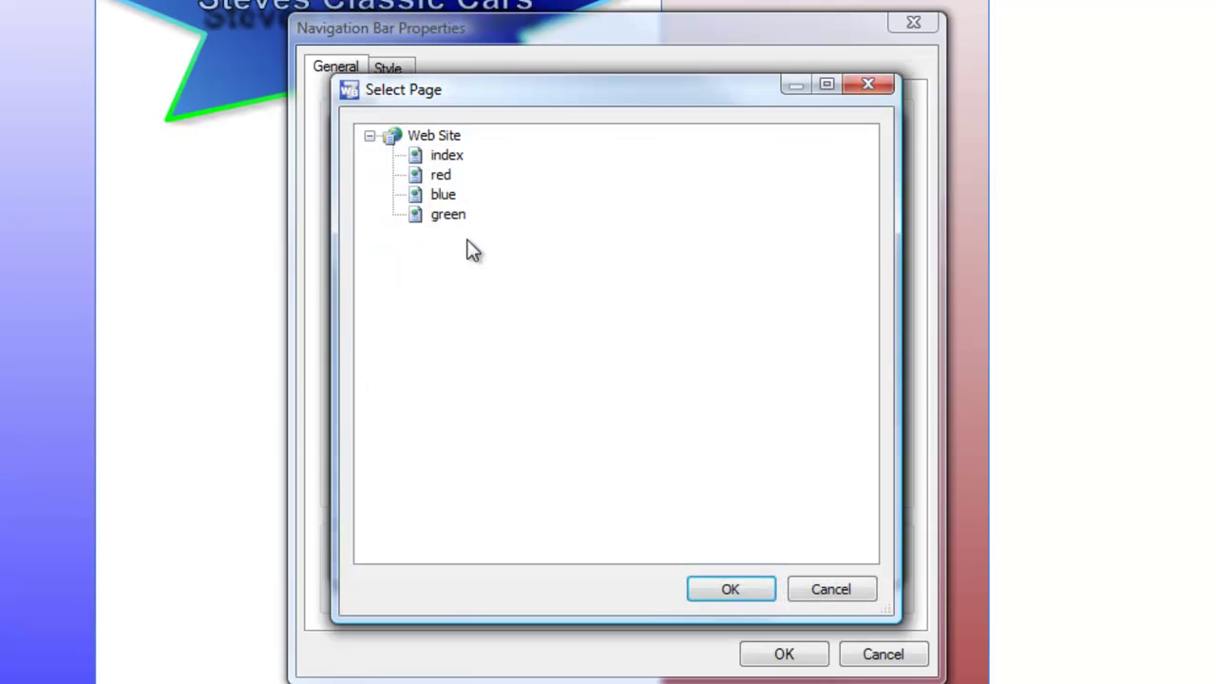
pyautogui.click(443, 194)
pyautogui.click(736, 589)
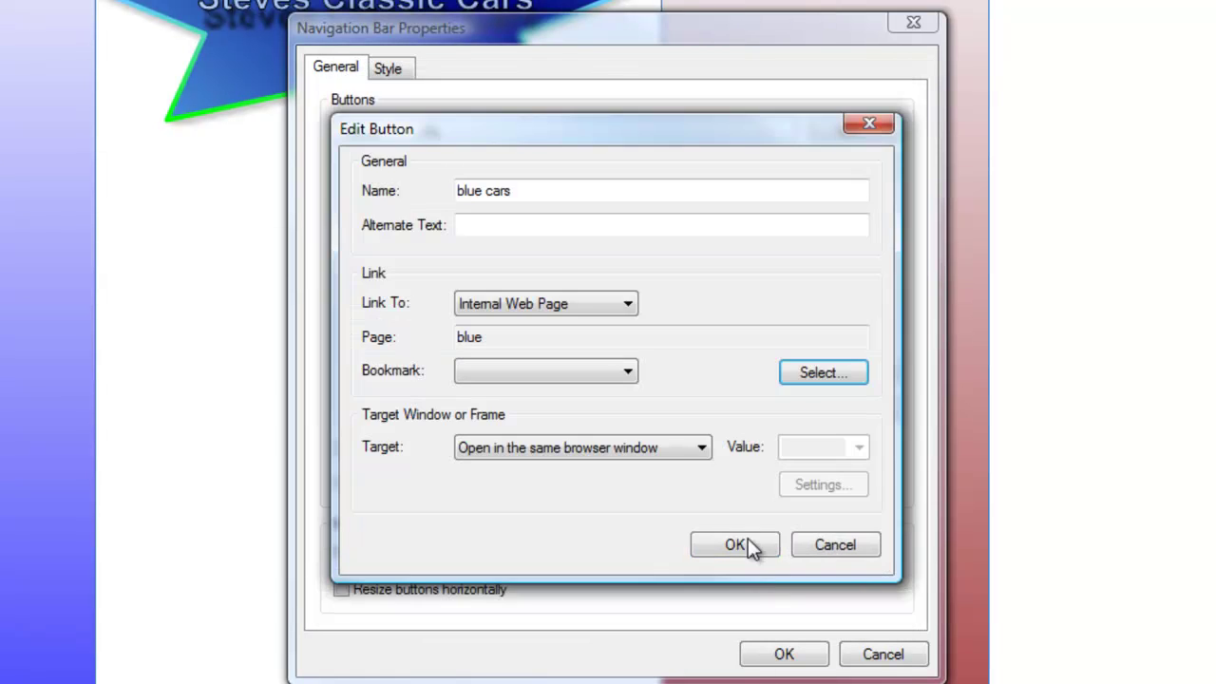
pyautogui.click(746, 542)
# Link the green cars button to the green page
pyautogui.click(418, 203)
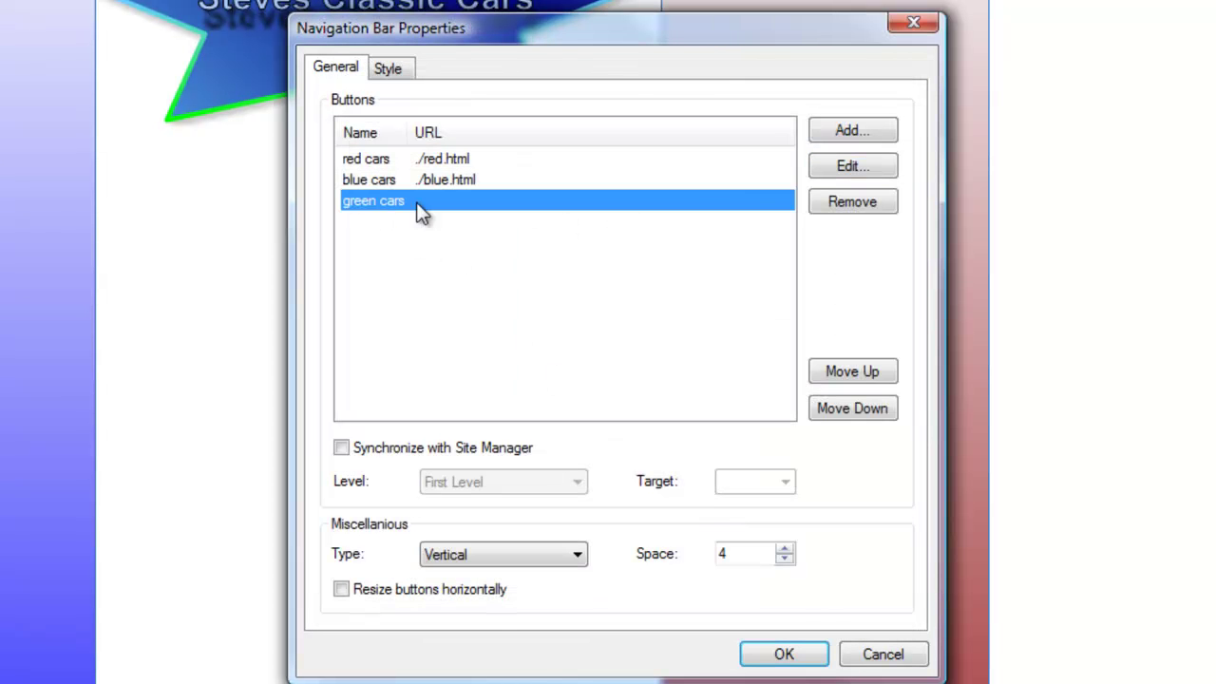
pyautogui.click(839, 167)
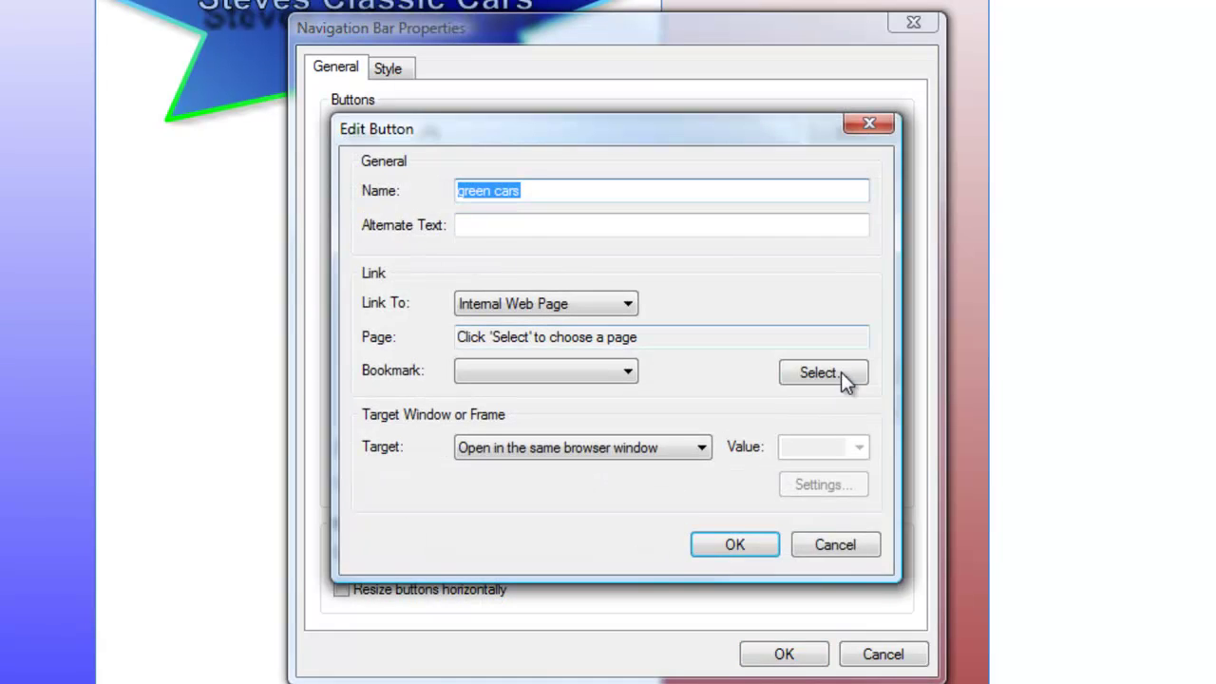
pyautogui.click(841, 373)
pyautogui.click(449, 215)
pyautogui.click(737, 592)
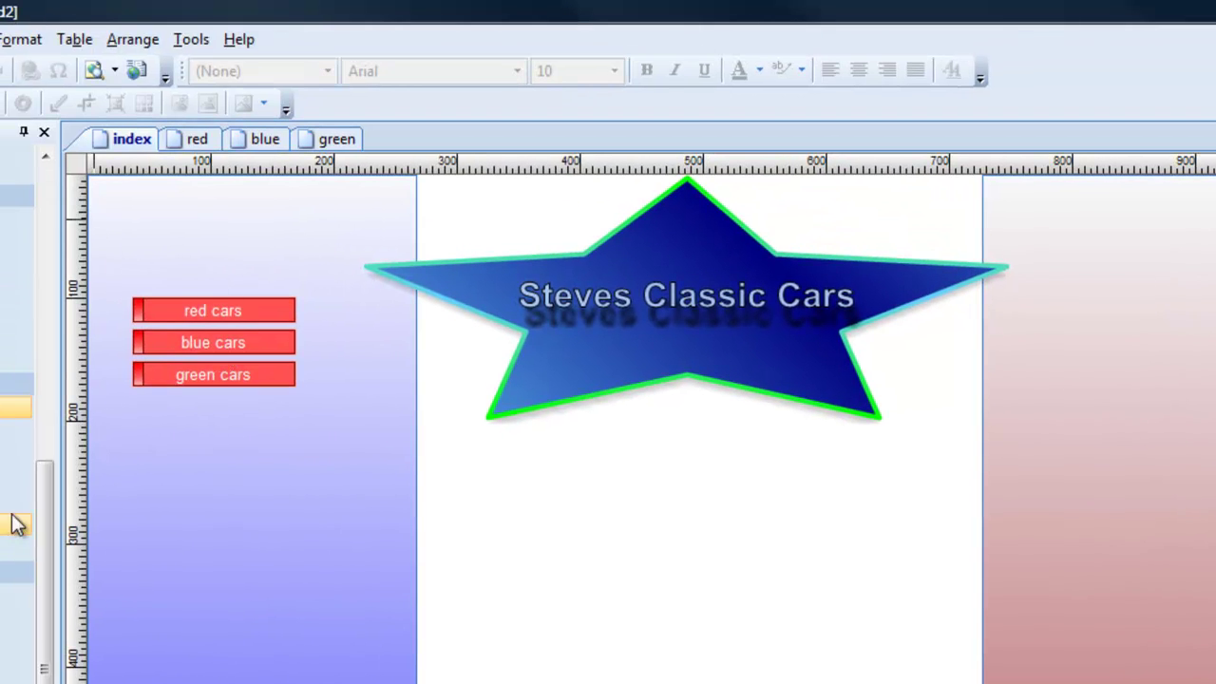
# Add a Home button to the navigation bar linking to the index page
pyautogui.doubleClick(183, 371)
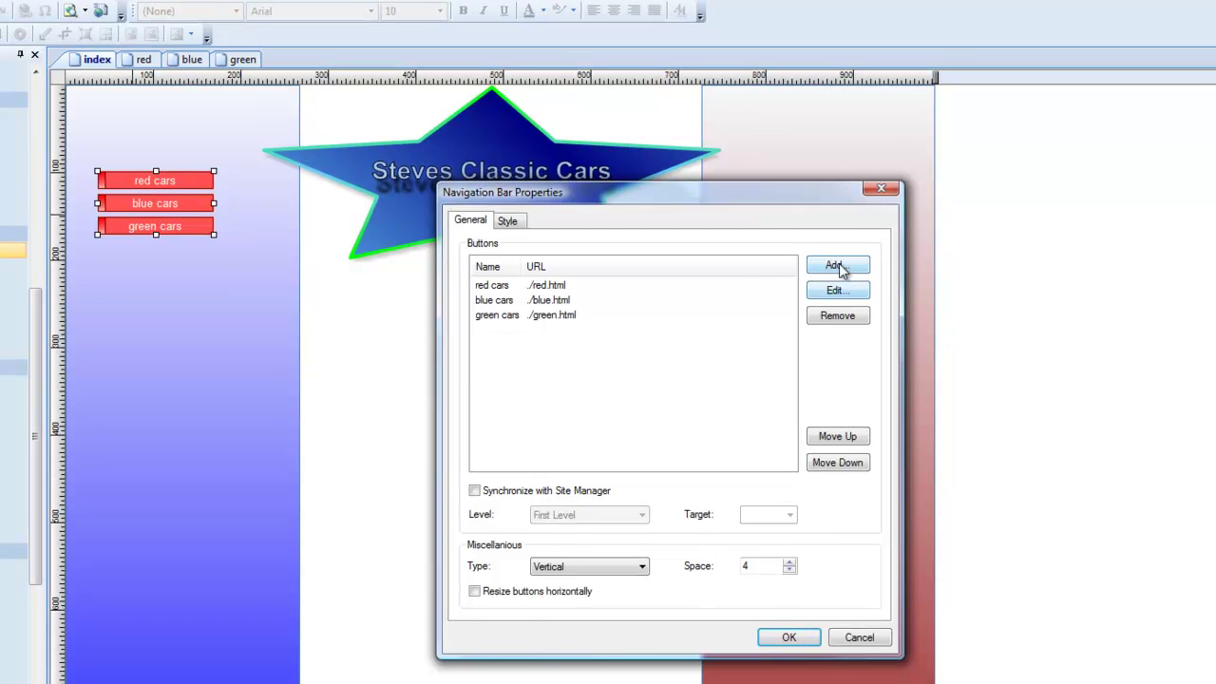
pyautogui.click(836, 266)
pyautogui.write('Home')
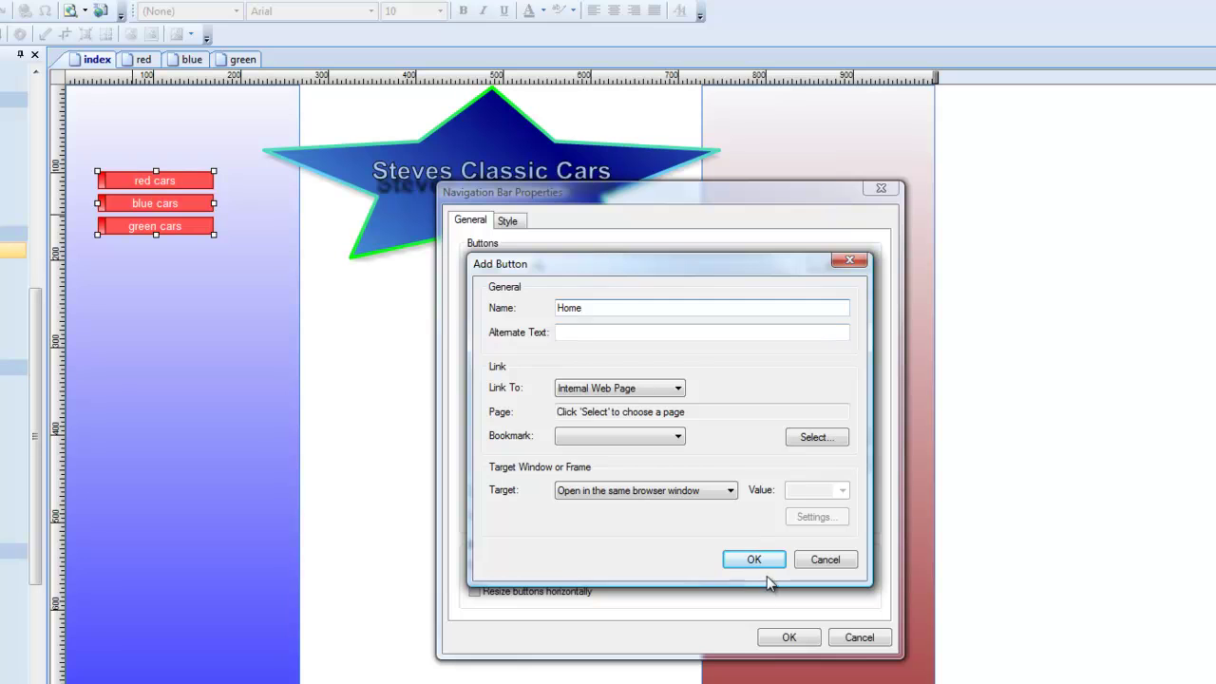
pyautogui.click(815, 437)
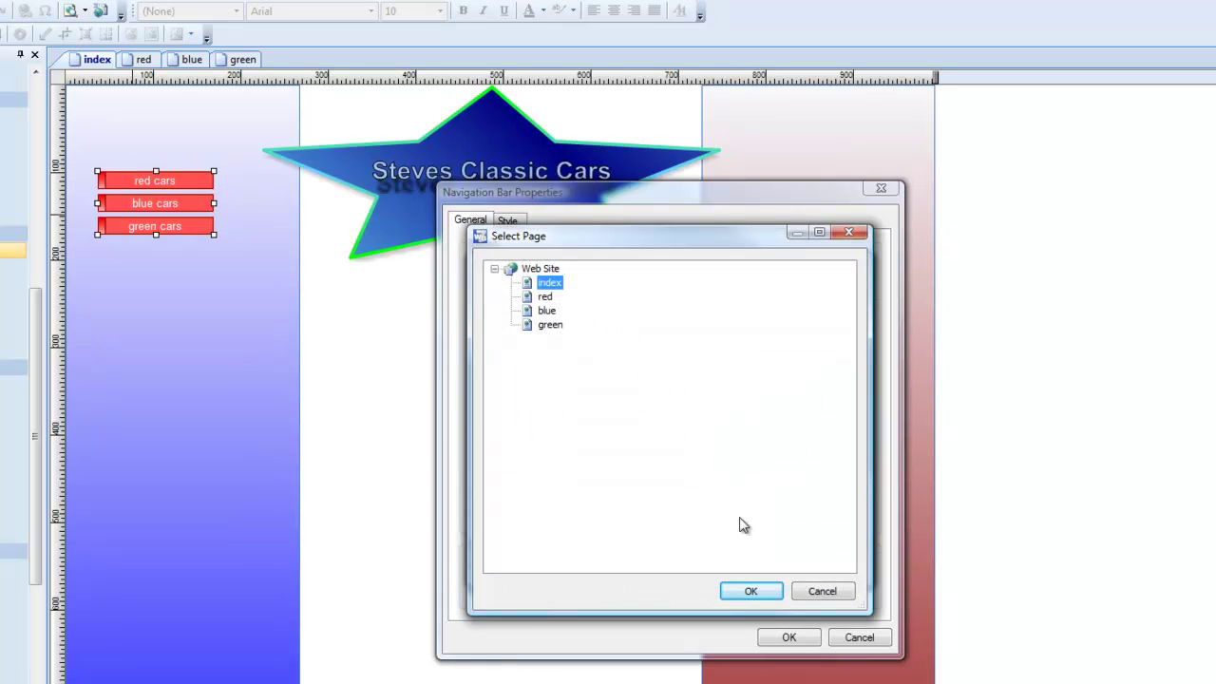
pyautogui.click(750, 592)
pyautogui.click(753, 561)
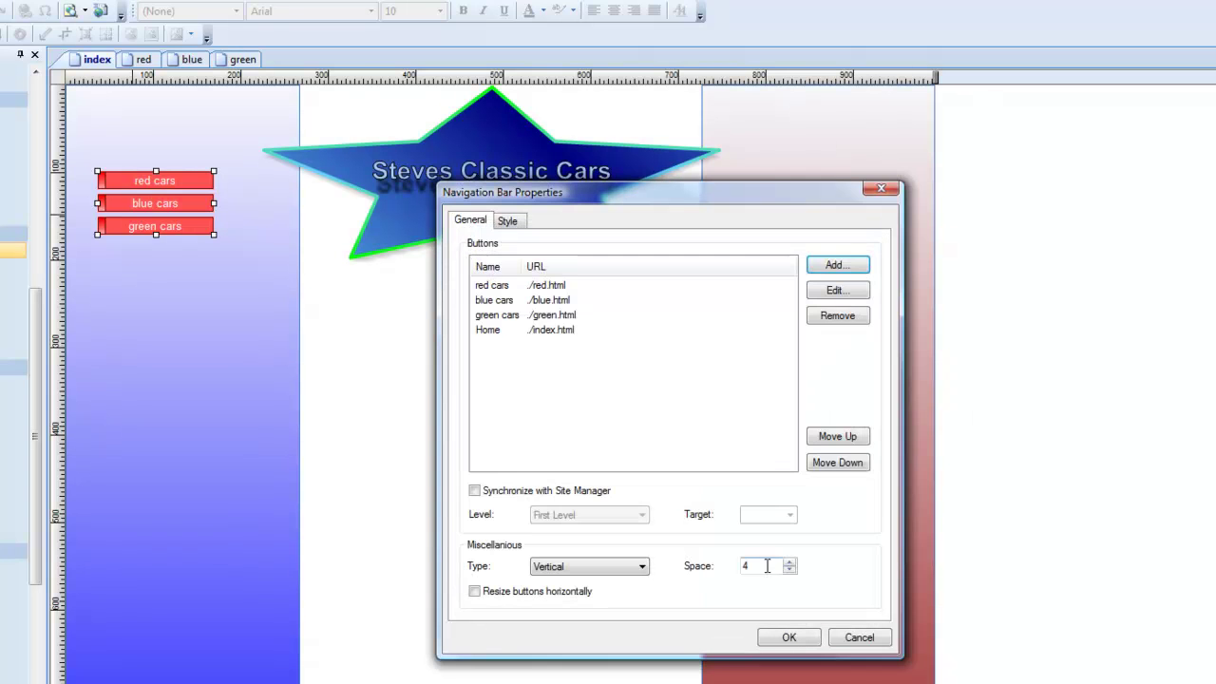
pyautogui.click(789, 638)
# Move the Home button to the top of the list and drag the bar higher
pyautogui.doubleClick(143, 247)
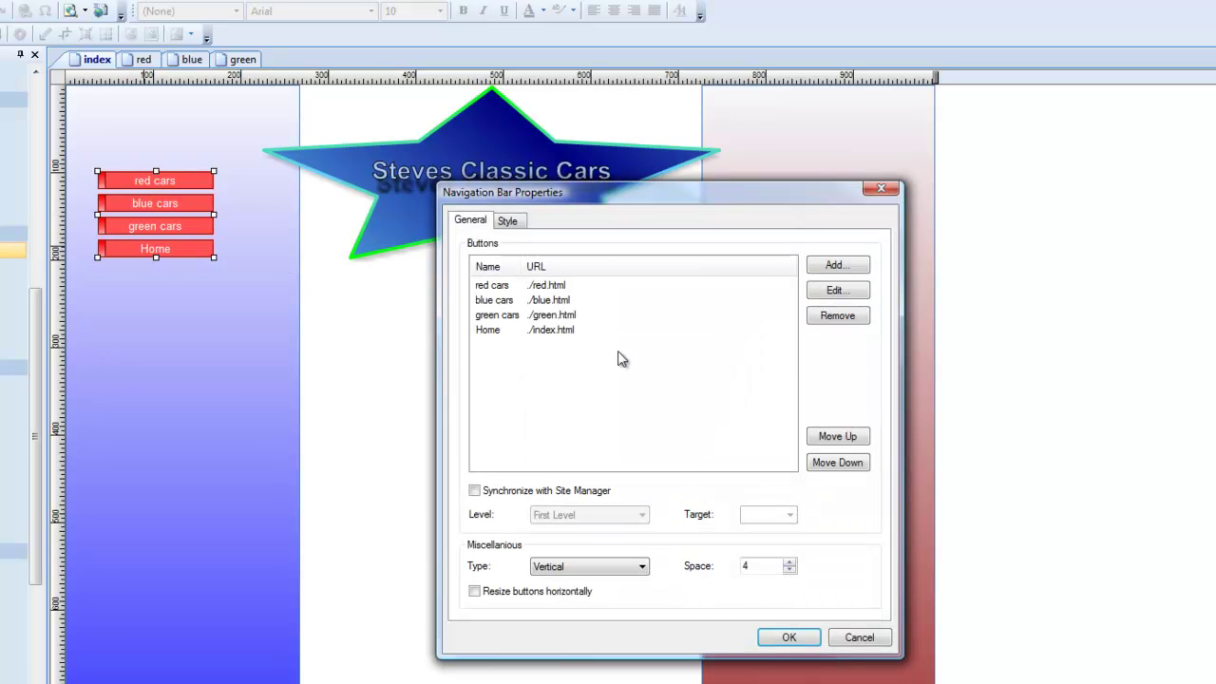
pyautogui.click(532, 332)
pyautogui.click(848, 440)
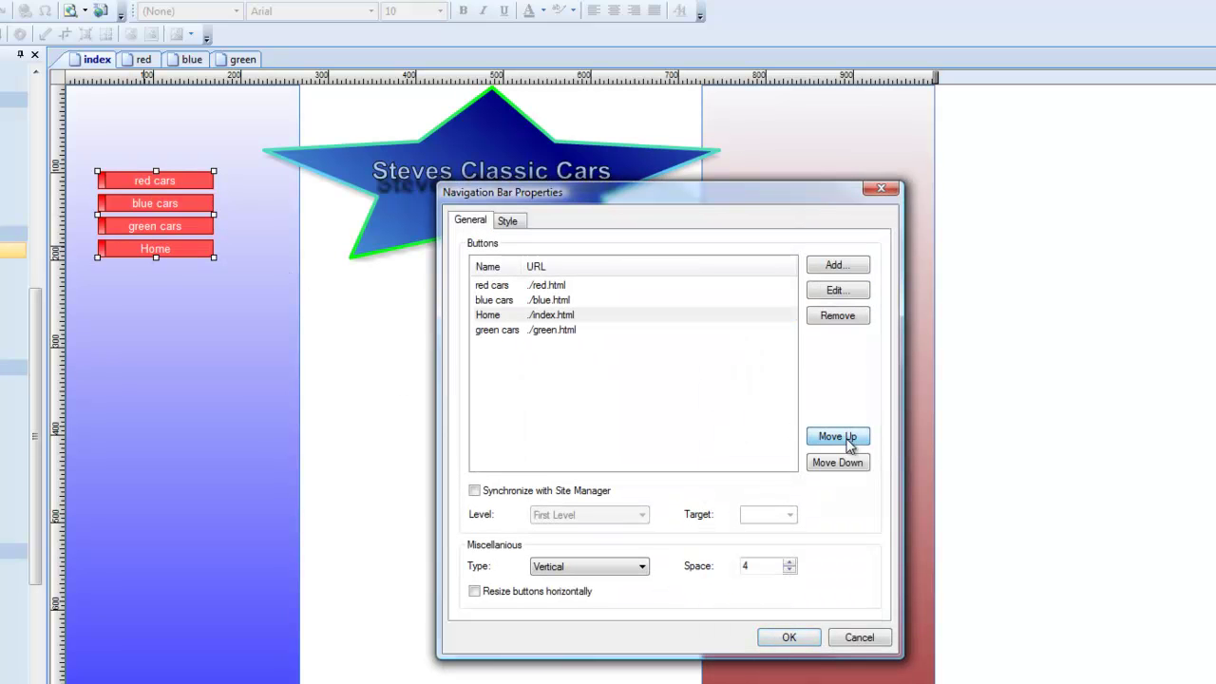
pyautogui.click(848, 440)
pyautogui.click(849, 440)
pyautogui.click(788, 637)
pyautogui.moveTo(194, 228); pyautogui.dragTo(192, 177)
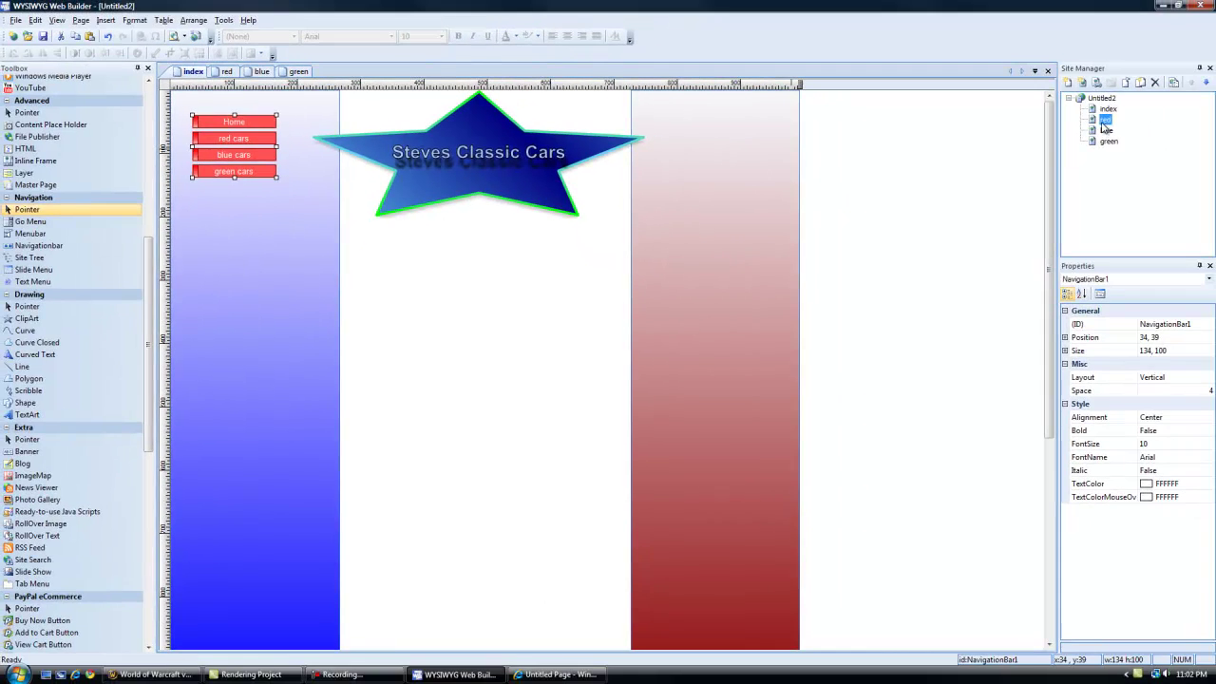
# Copy the index navigation bar and paste it at the top-left of the red and blue pages
pyautogui.doubleClick(1215, 142)
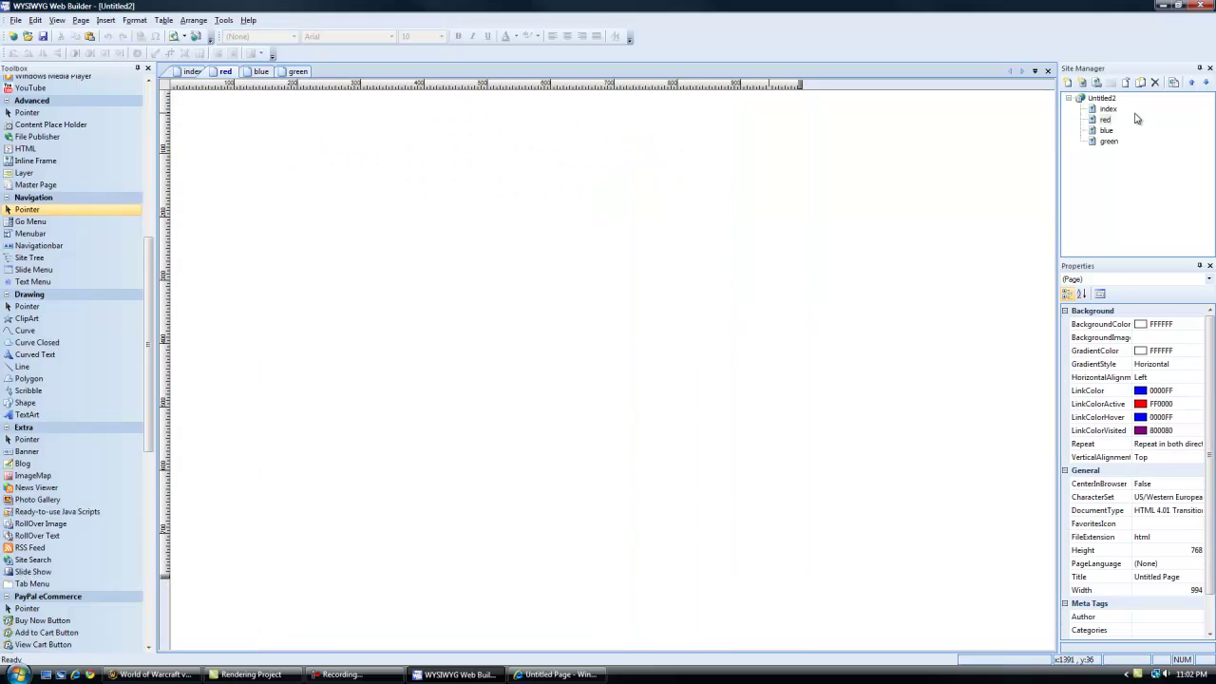
pyautogui.doubleClick(1108, 110)
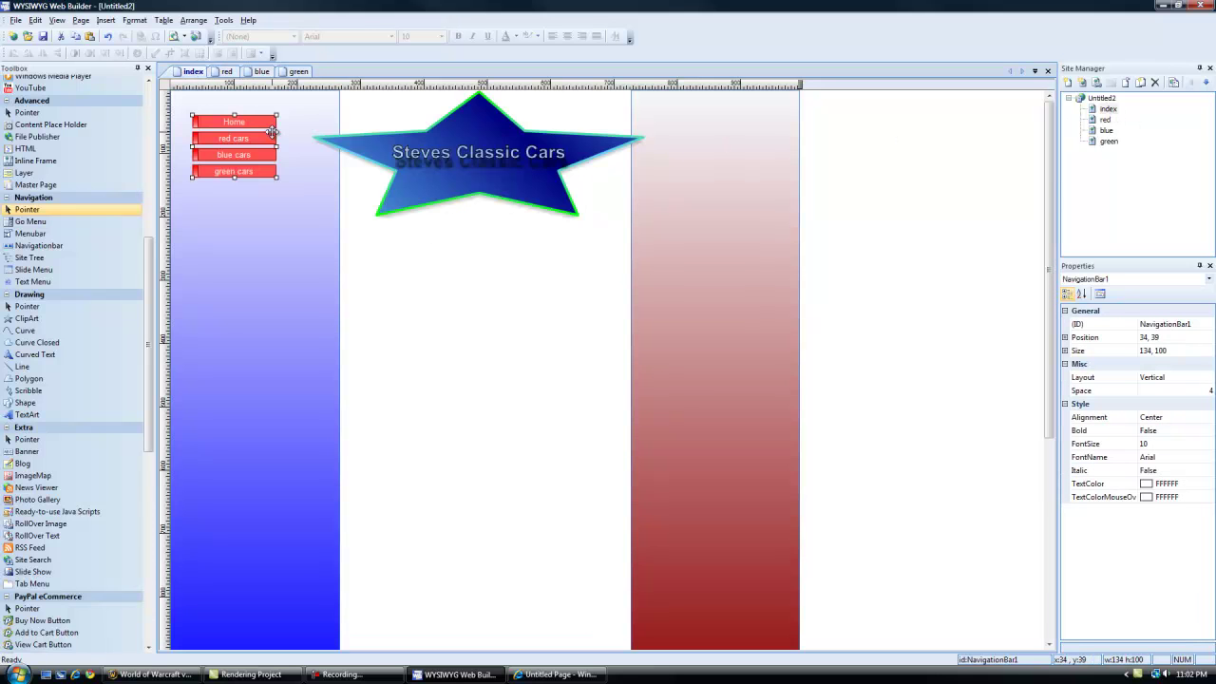
pyautogui.rightClick(222, 148)
pyautogui.click(259, 170)
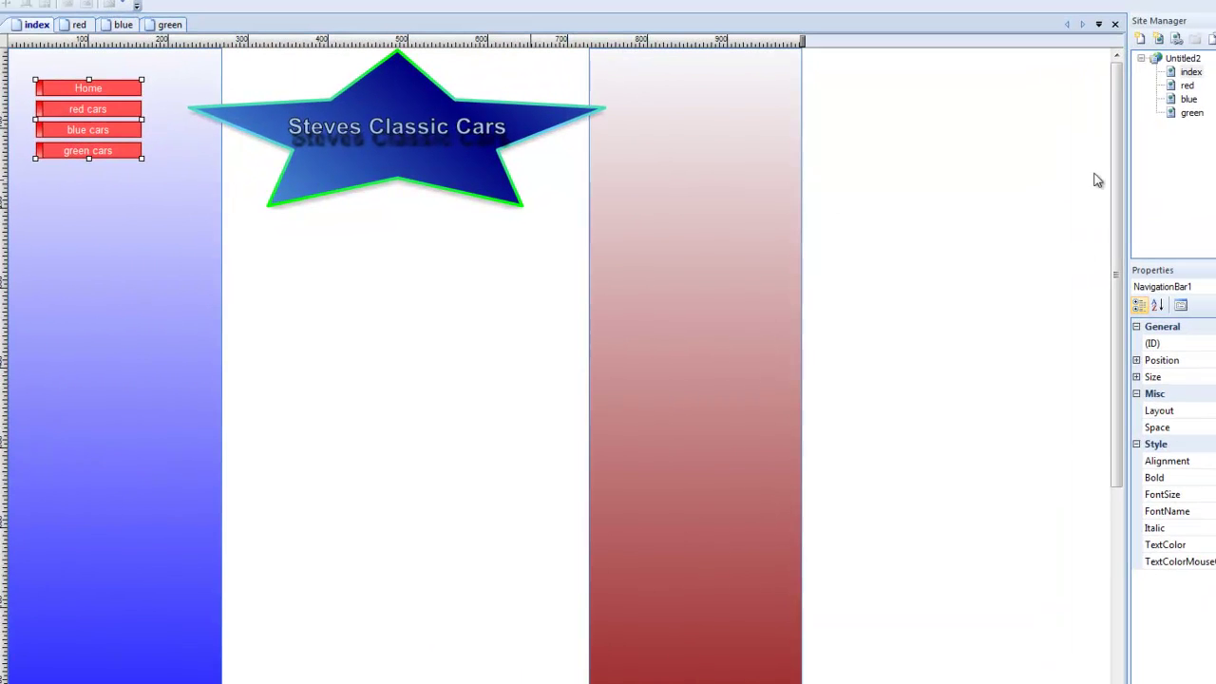
pyautogui.doubleClick(1187, 86)
pyautogui.rightClick(129, 120)
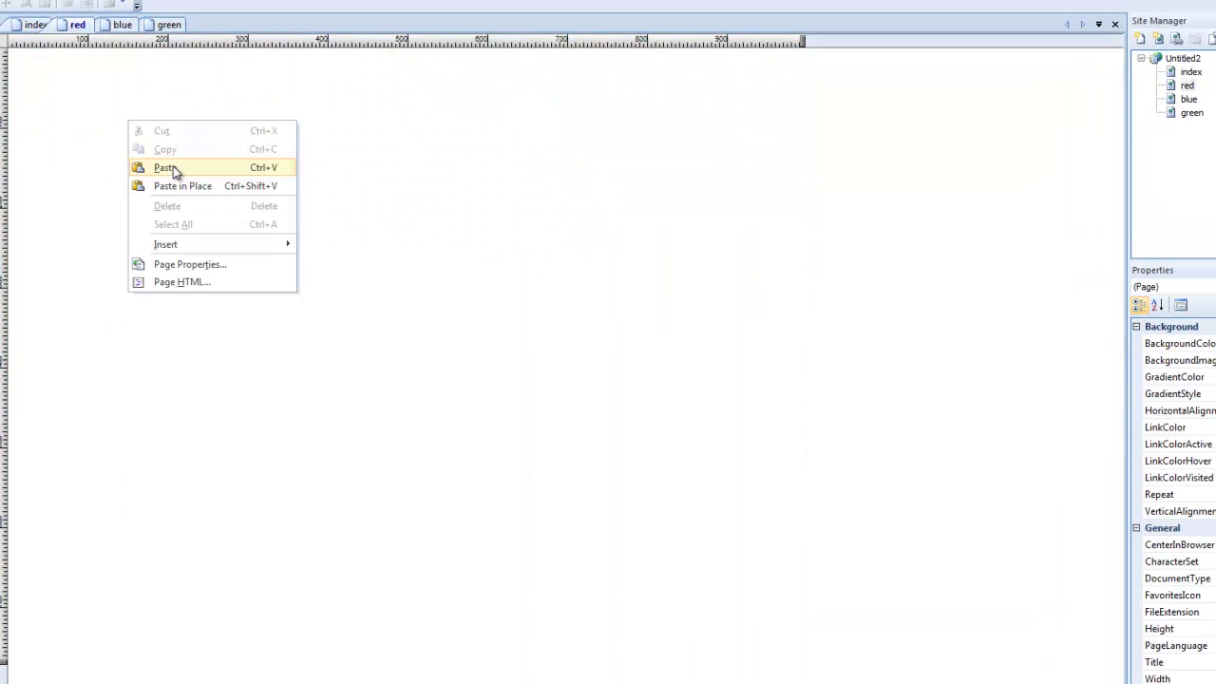
pyautogui.click(170, 167)
pyautogui.moveTo(170, 164); pyautogui.dragTo(37, 78)
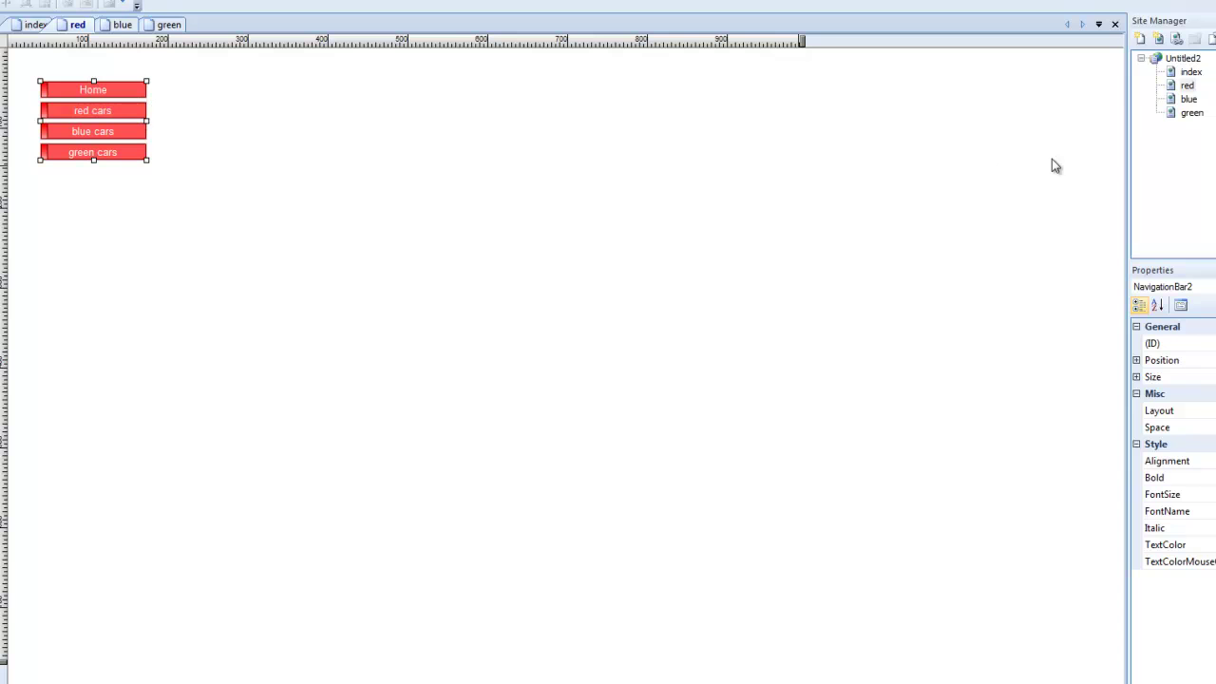
pyautogui.doubleClick(1189, 99)
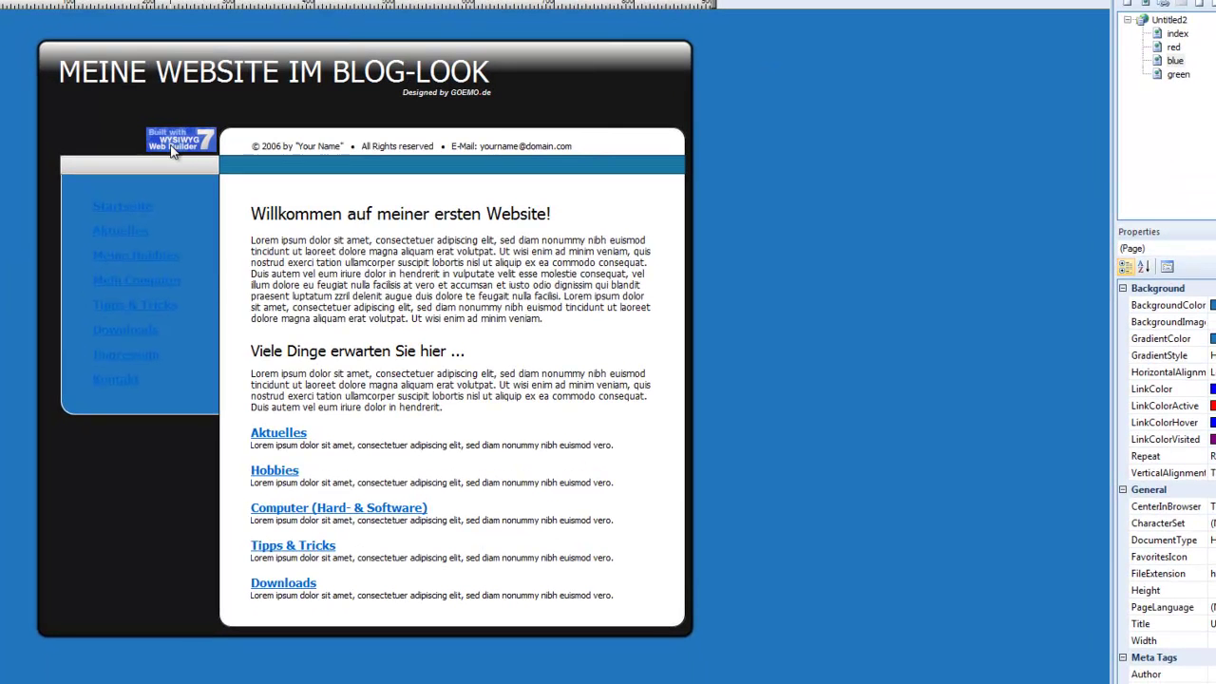
pyautogui.rightClick(173, 146)
pyautogui.click(197, 191)
pyautogui.moveTo(223, 216); pyautogui.dragTo(85, 88)
# On the green page, replace the old three-button bar with the new bar at top-left
pyautogui.doubleClick(1178, 74)
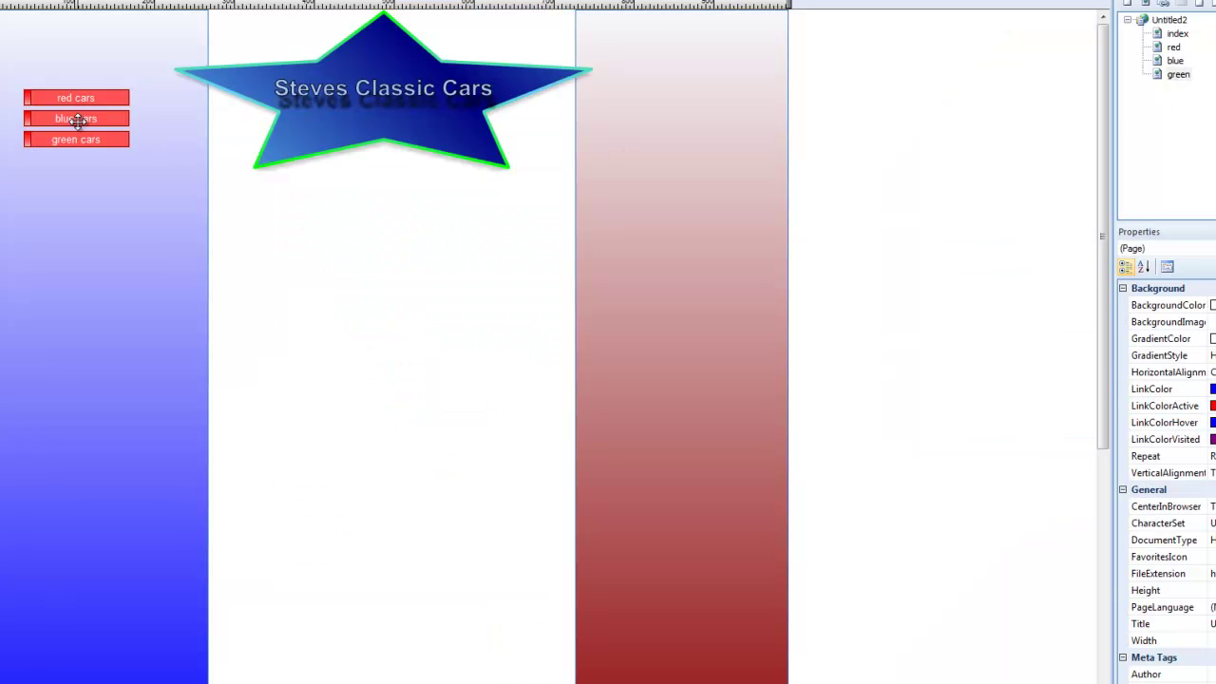
pyautogui.click(77, 120)
pyautogui.rightClick(77, 122)
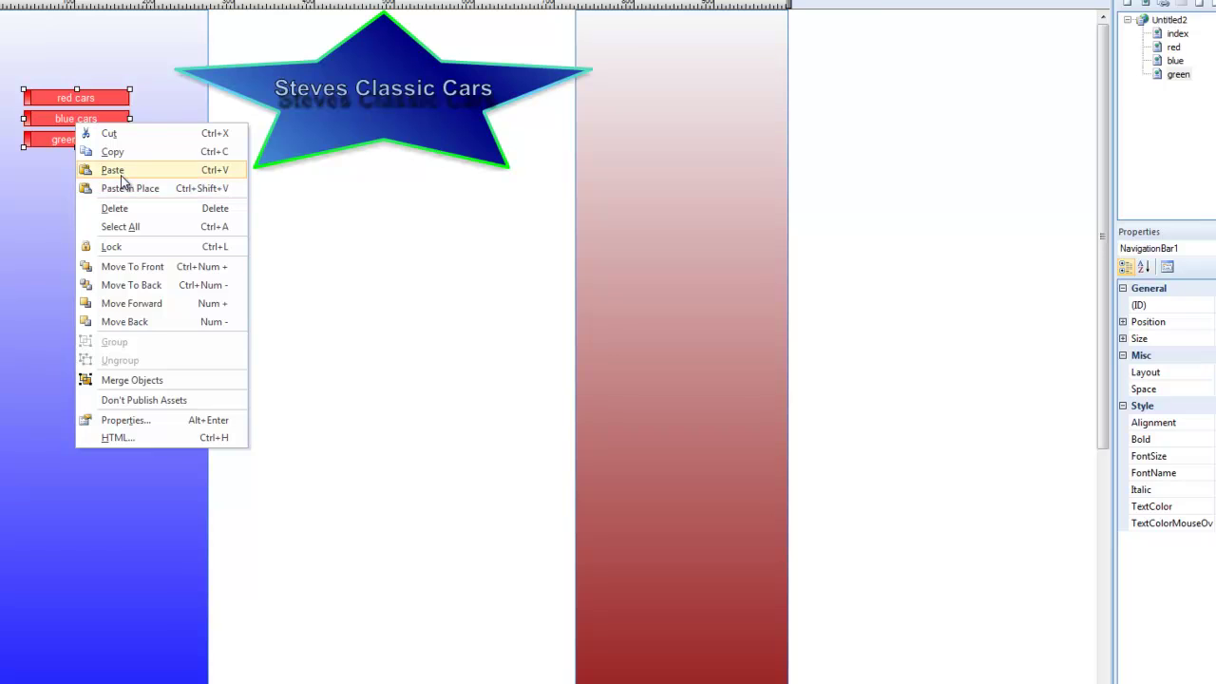
pyautogui.click(112, 170)
pyautogui.click(92, 139)
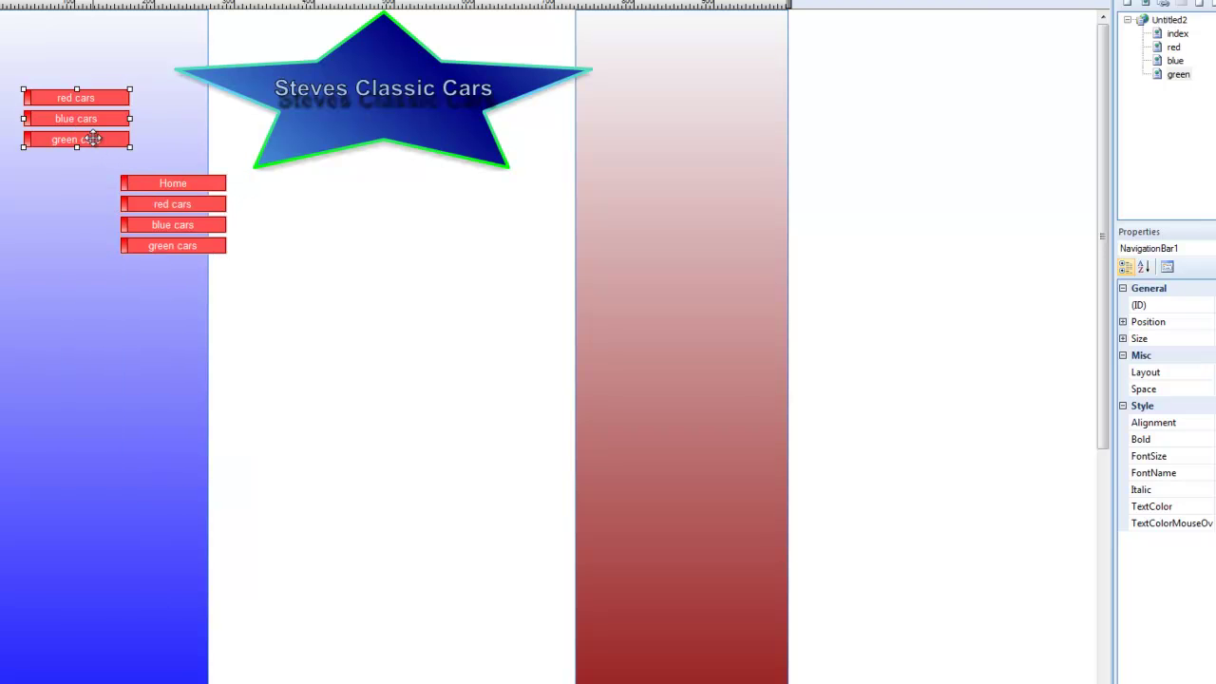
pyautogui.press('Delete')
pyautogui.moveTo(134, 152); pyautogui.dragTo(61, 33)
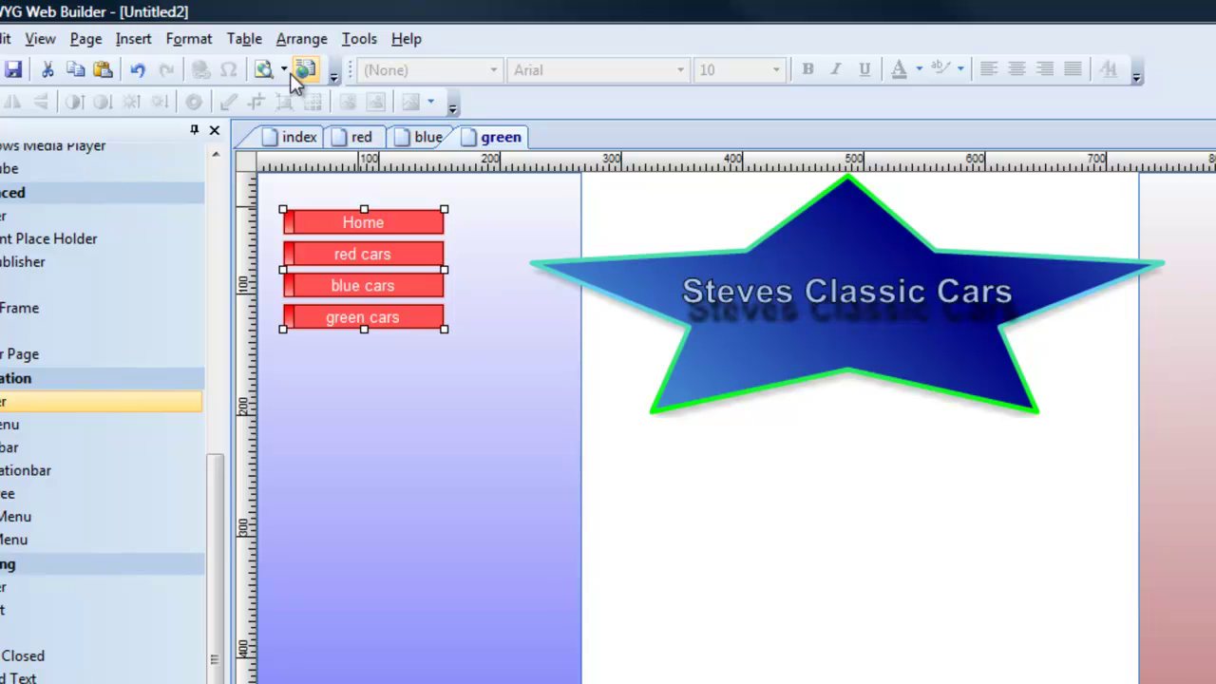
# Preview the site in the web browser
pyautogui.click(288, 72)
pyautogui.click(306, 131)
pyautogui.click(263, 70)
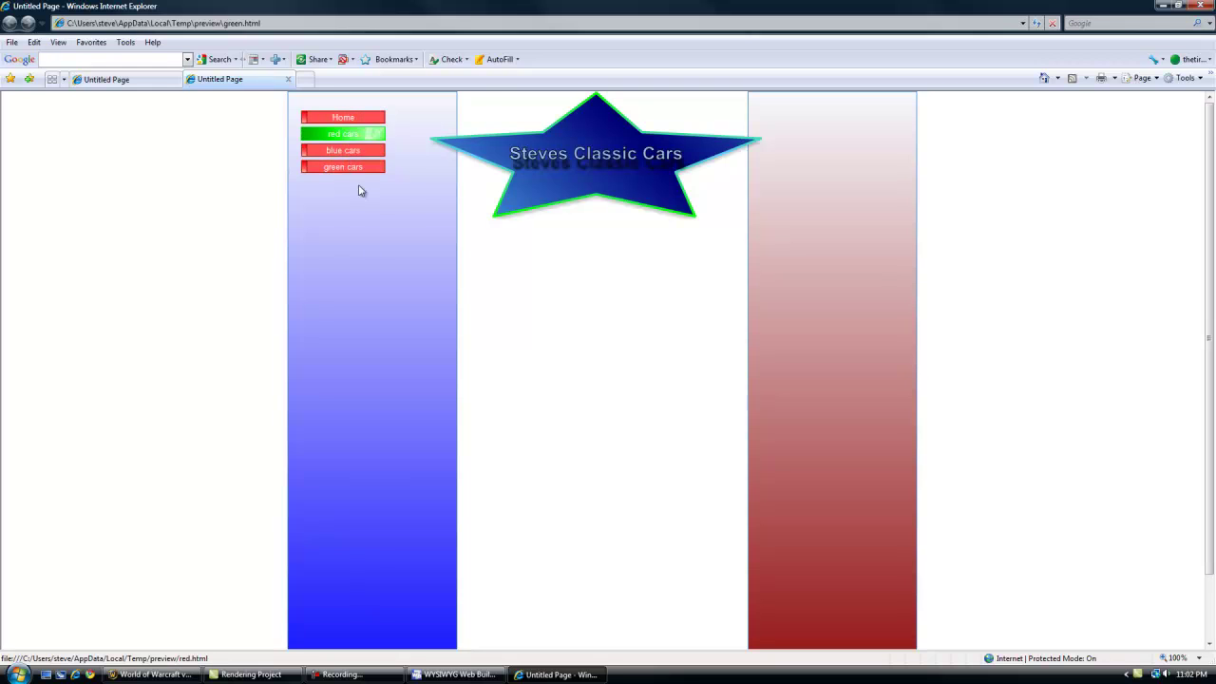
# Test the red cars, blue cars and green cars links, returning via Home
pyautogui.click(351, 138)
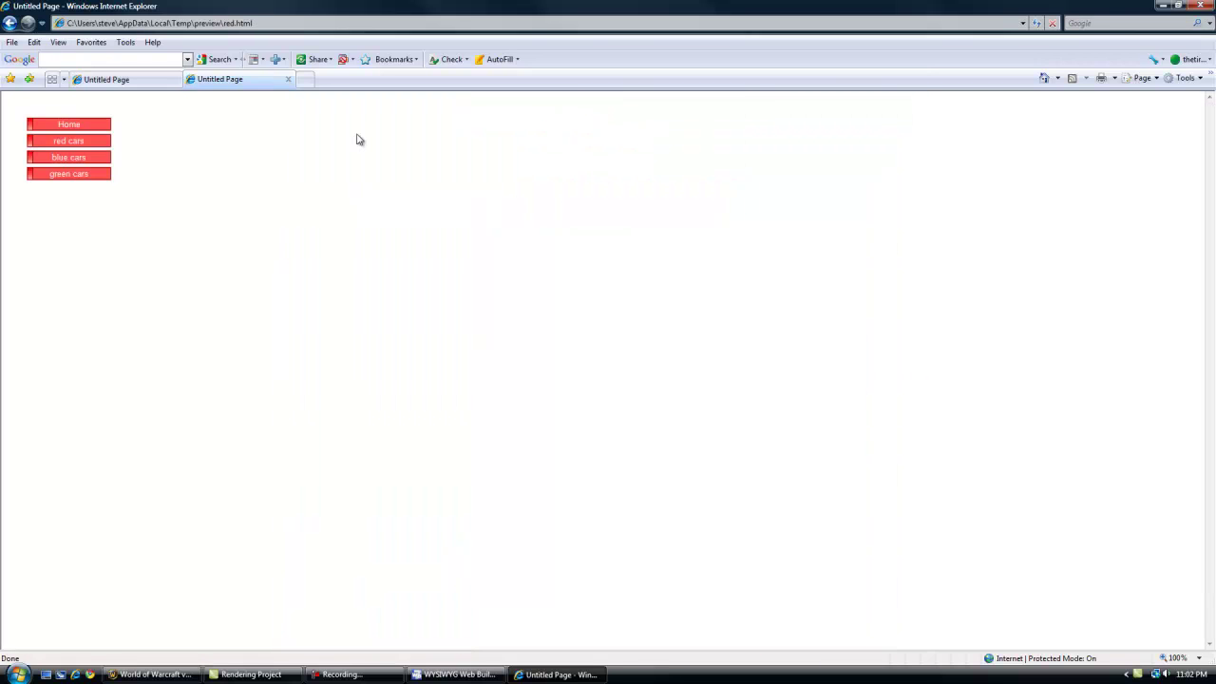
pyautogui.click(82, 125)
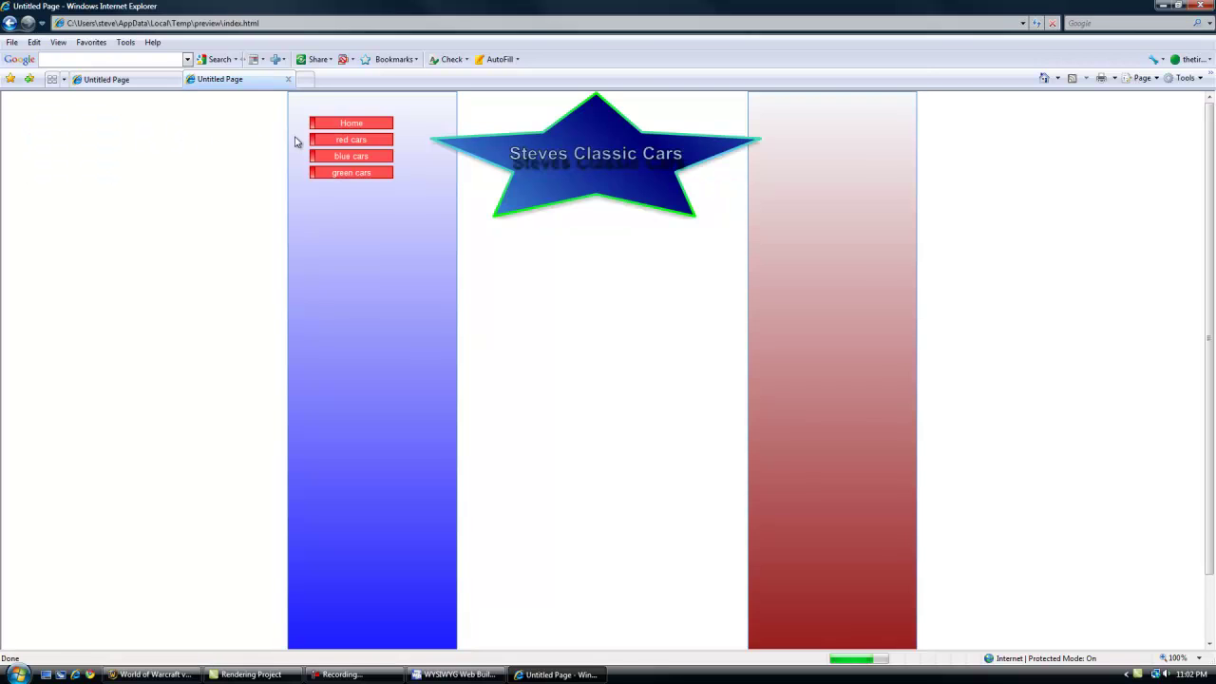
pyautogui.click(351, 156)
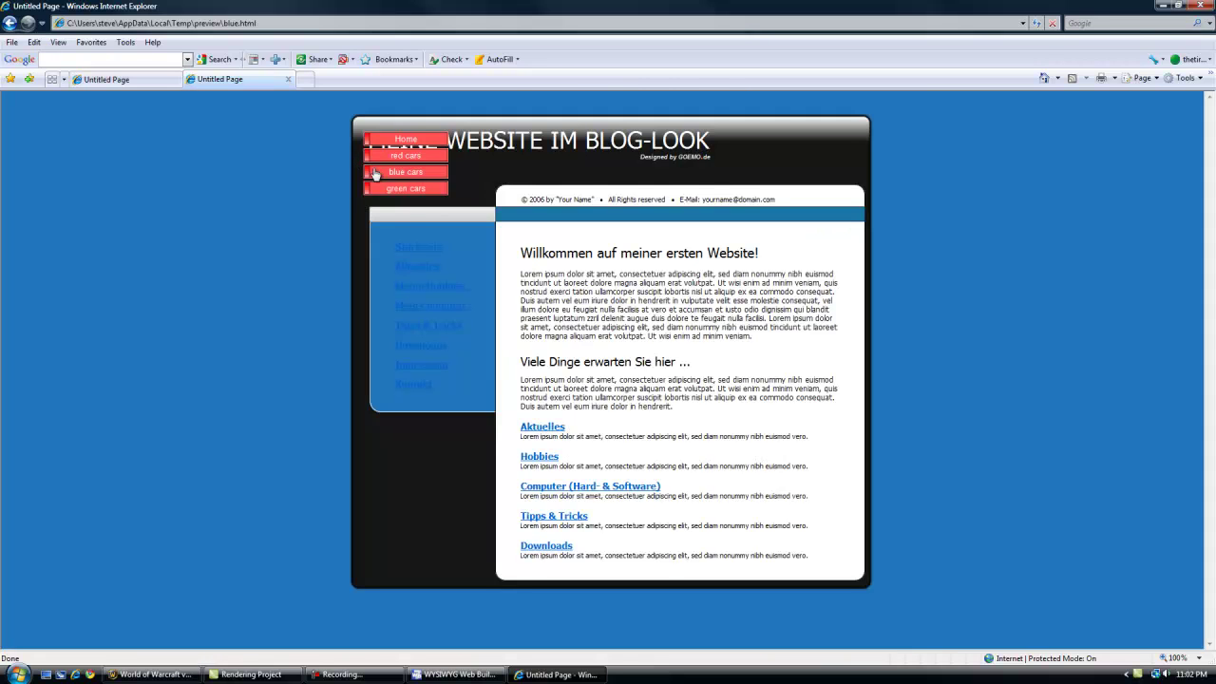
pyautogui.click(412, 190)
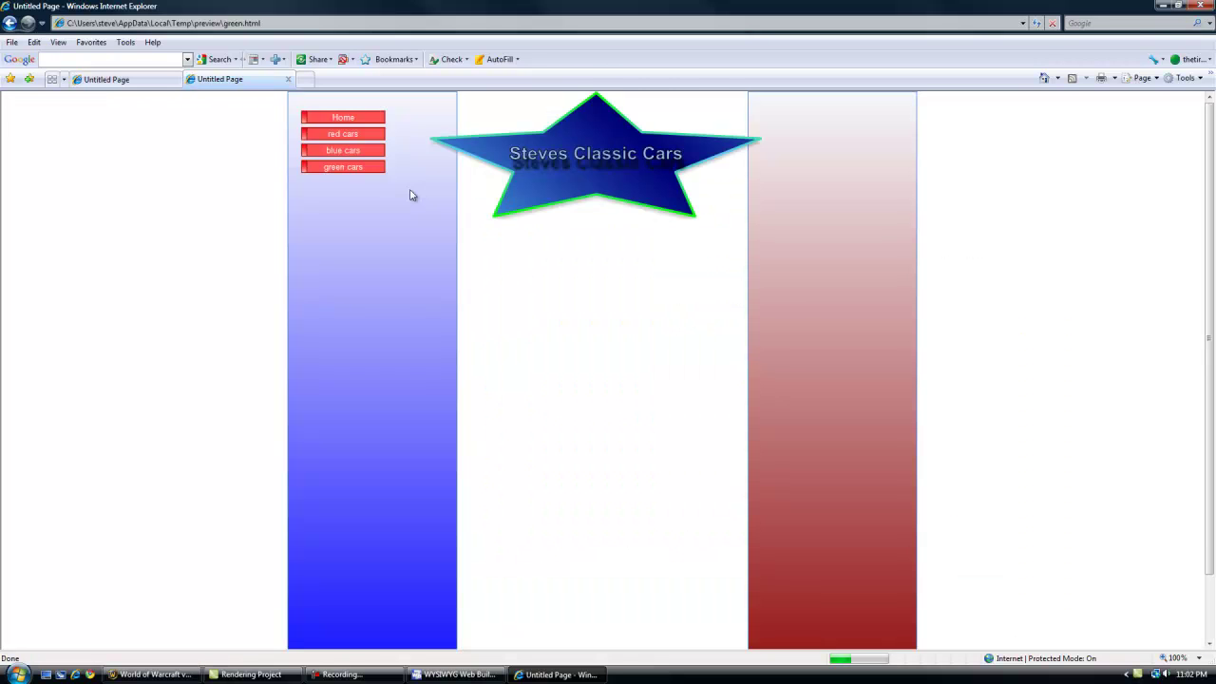
pyautogui.click(340, 136)
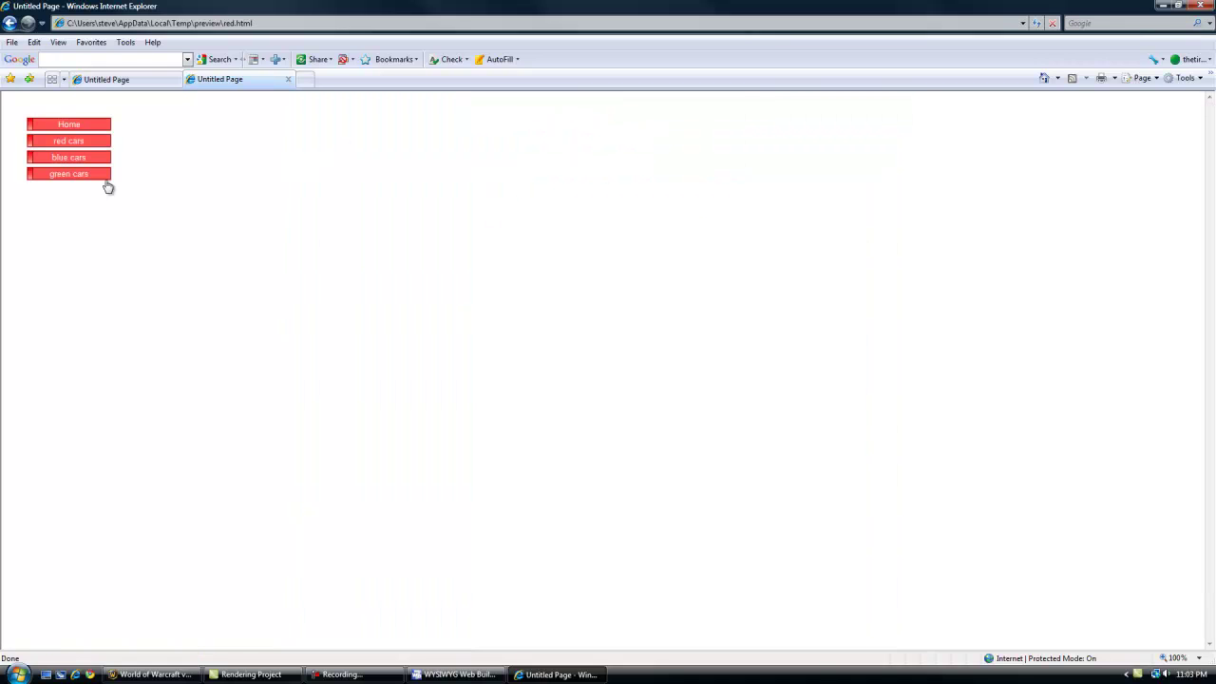
pyautogui.click(74, 124)
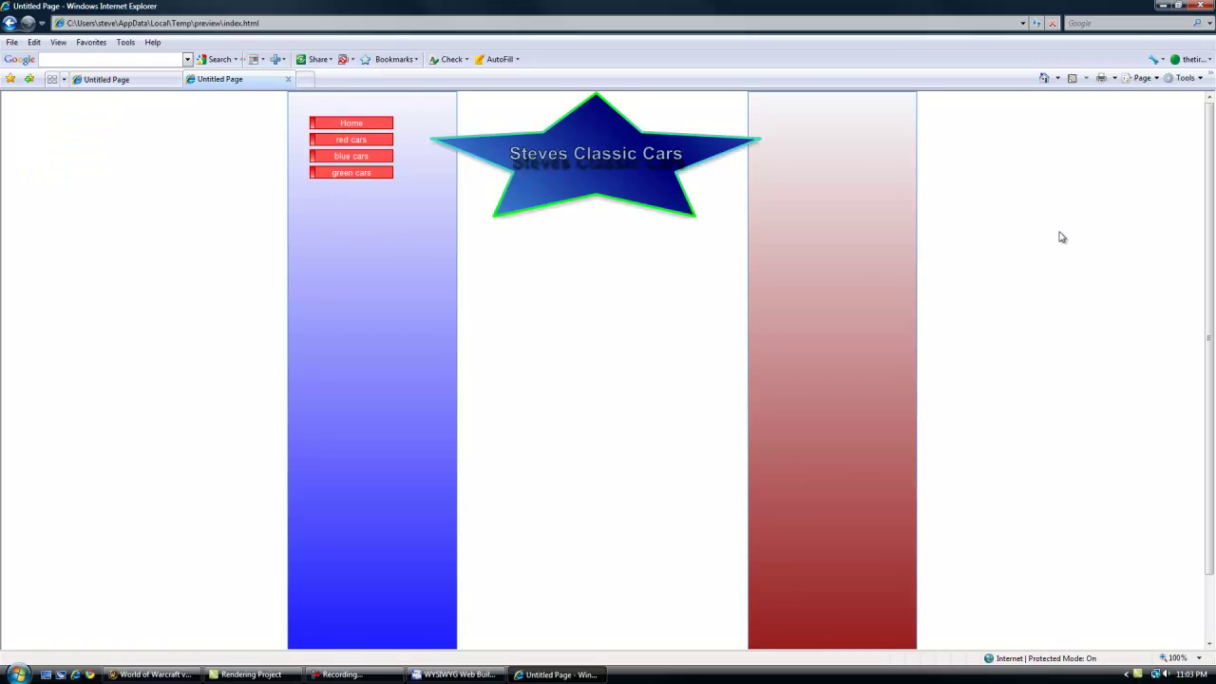
# Draw a new Go Menu object near the top of the page and open its properties
pyautogui.click(460, 676)
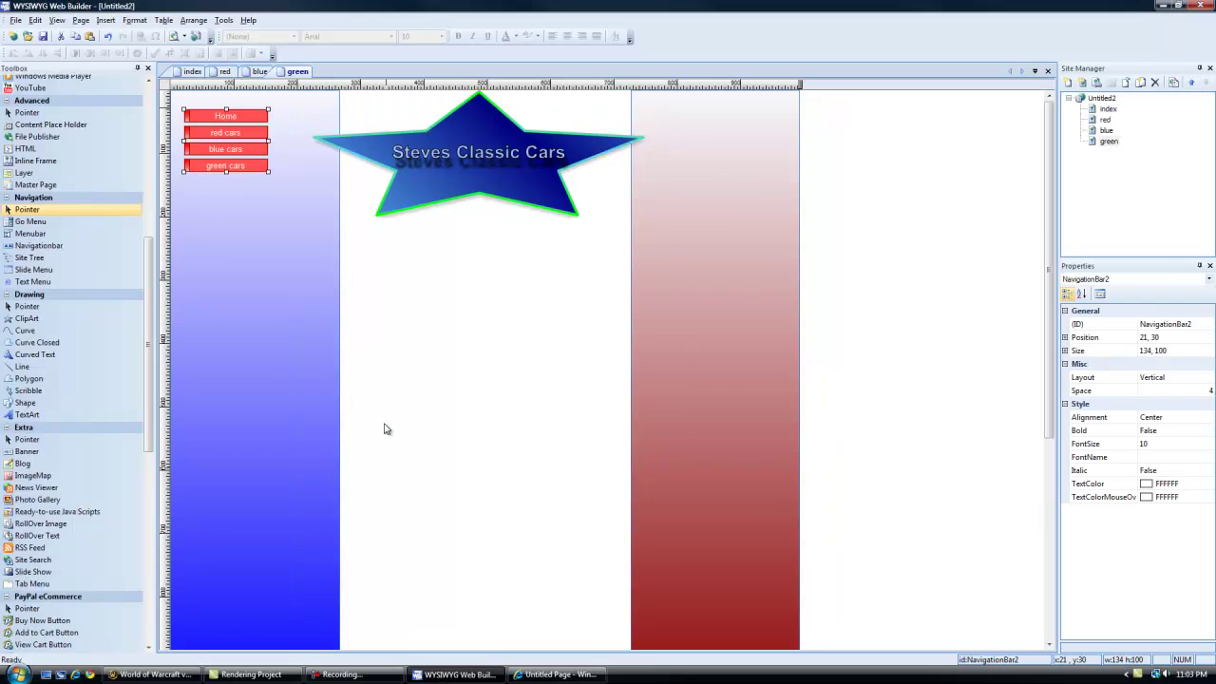
pyautogui.scroll(3, 138, 350)
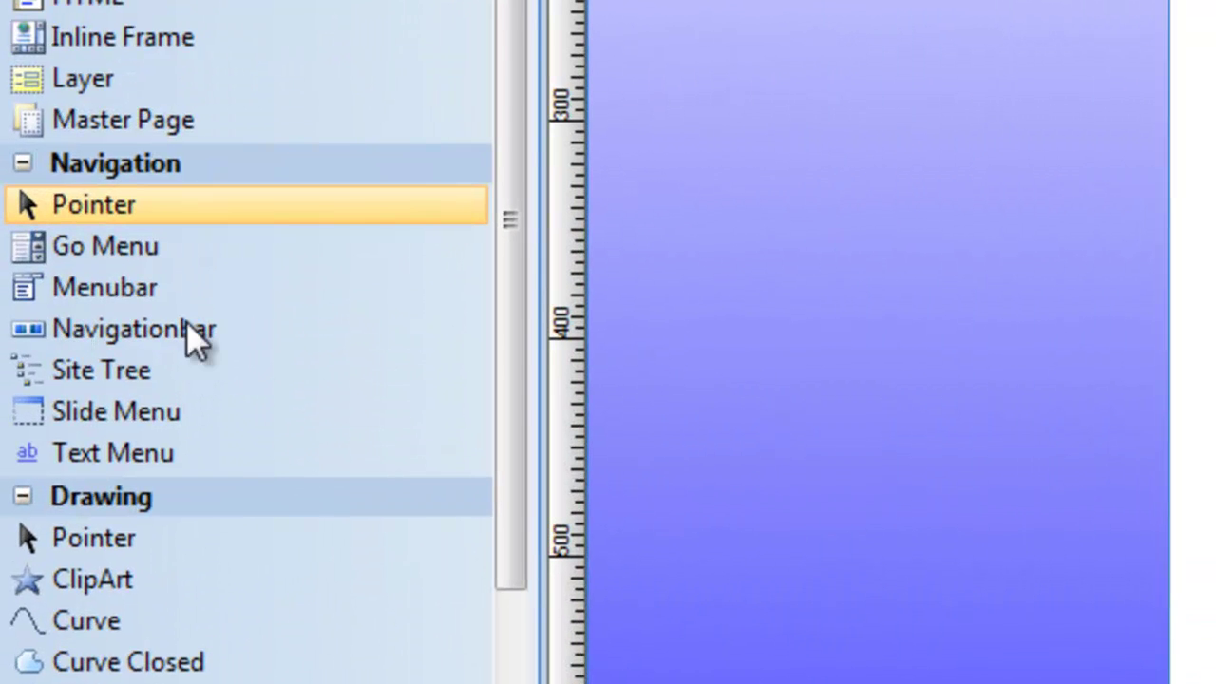
pyautogui.click(130, 249)
pyautogui.click(1215, 176)
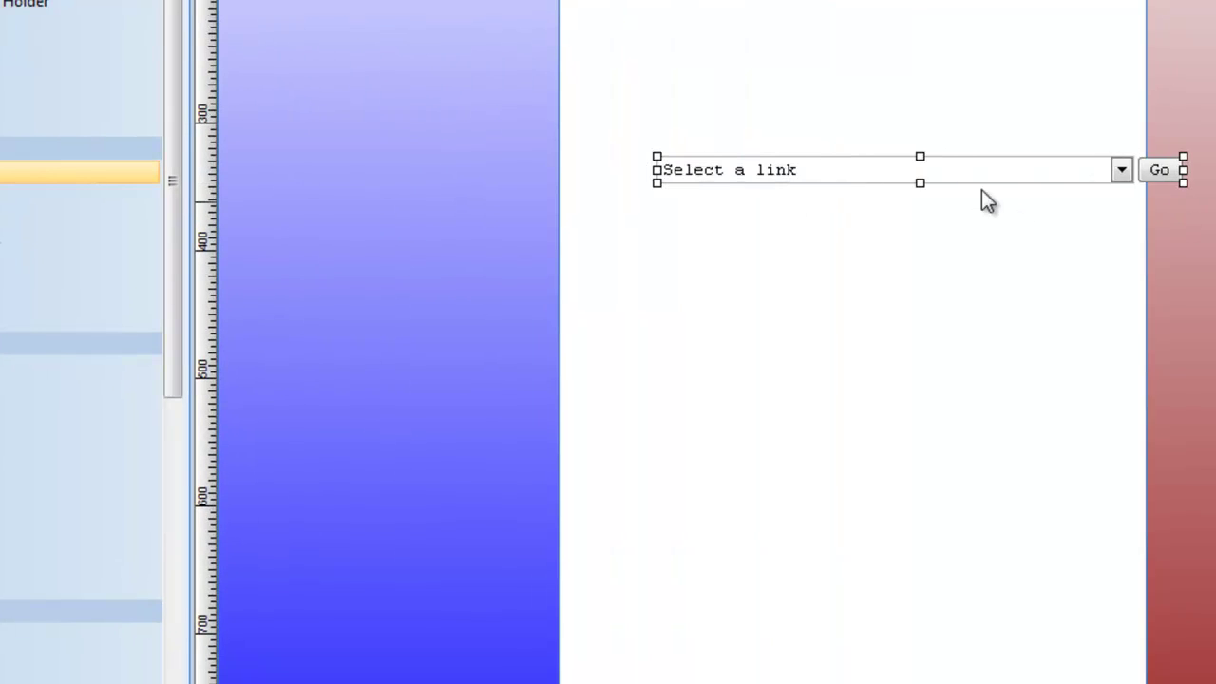
pyautogui.moveTo(956, 180); pyautogui.dragTo(921, 174)
pyautogui.doubleClick(883, 176)
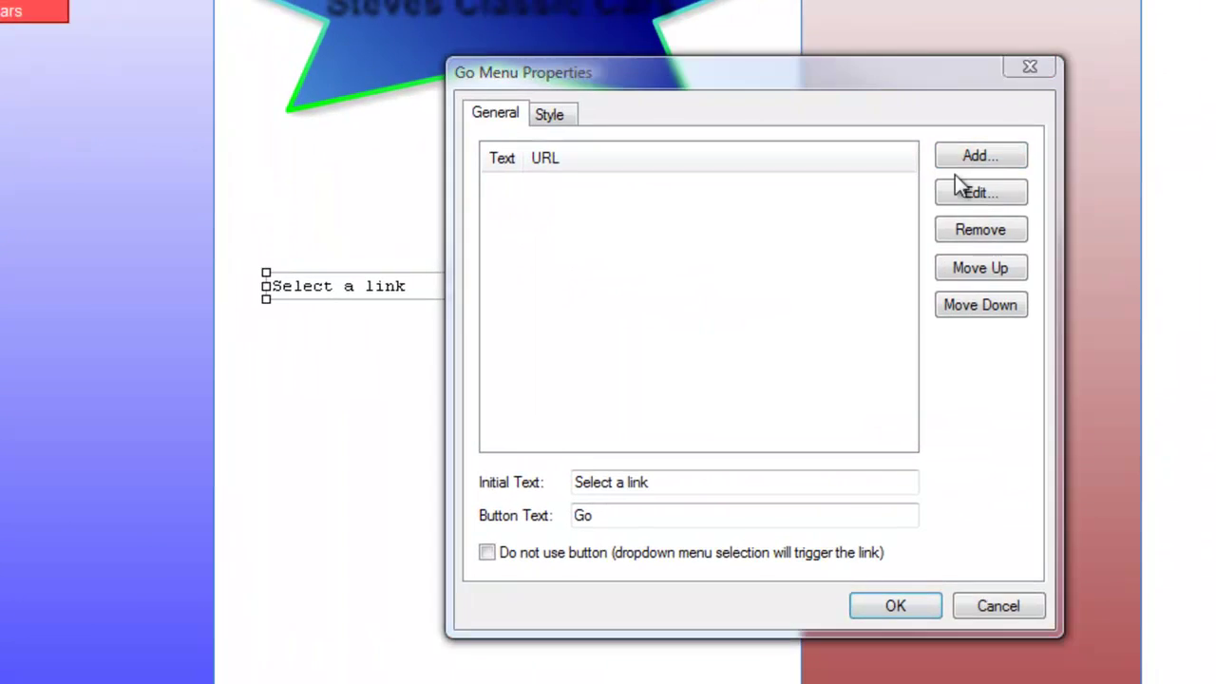
# Add three Go Menu items named red, blue and green
pyautogui.click(1145, 91)
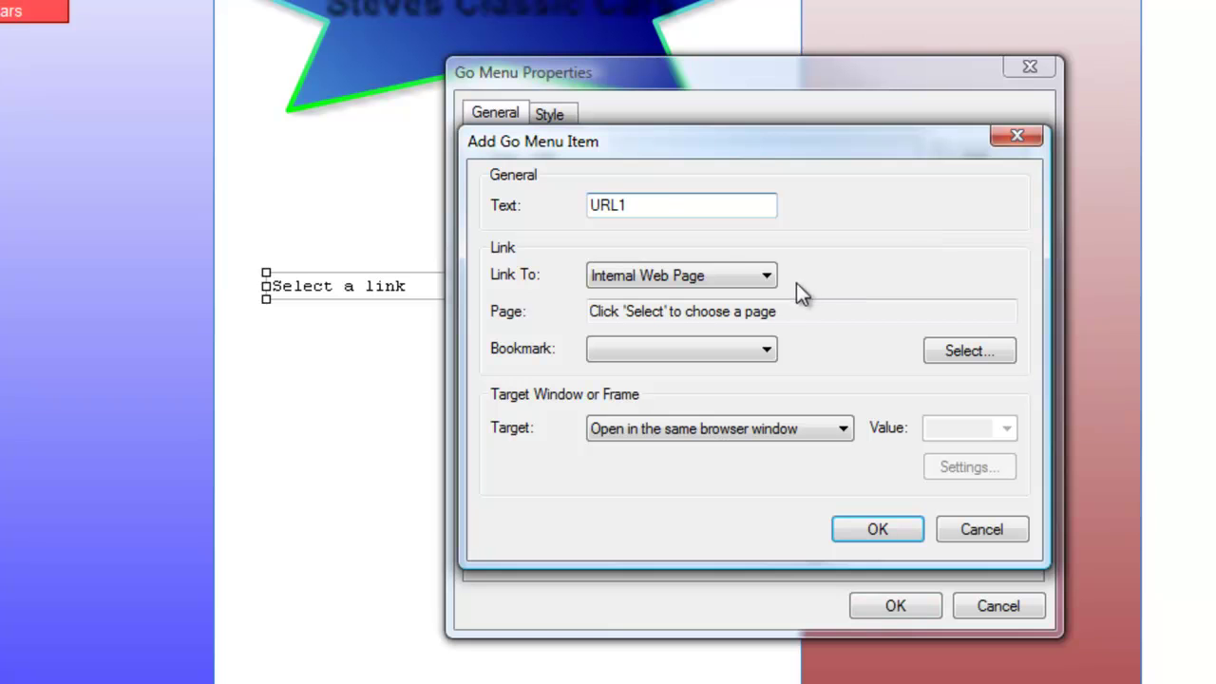
pyautogui.moveTo(671, 216); pyautogui.dragTo(458, 203)
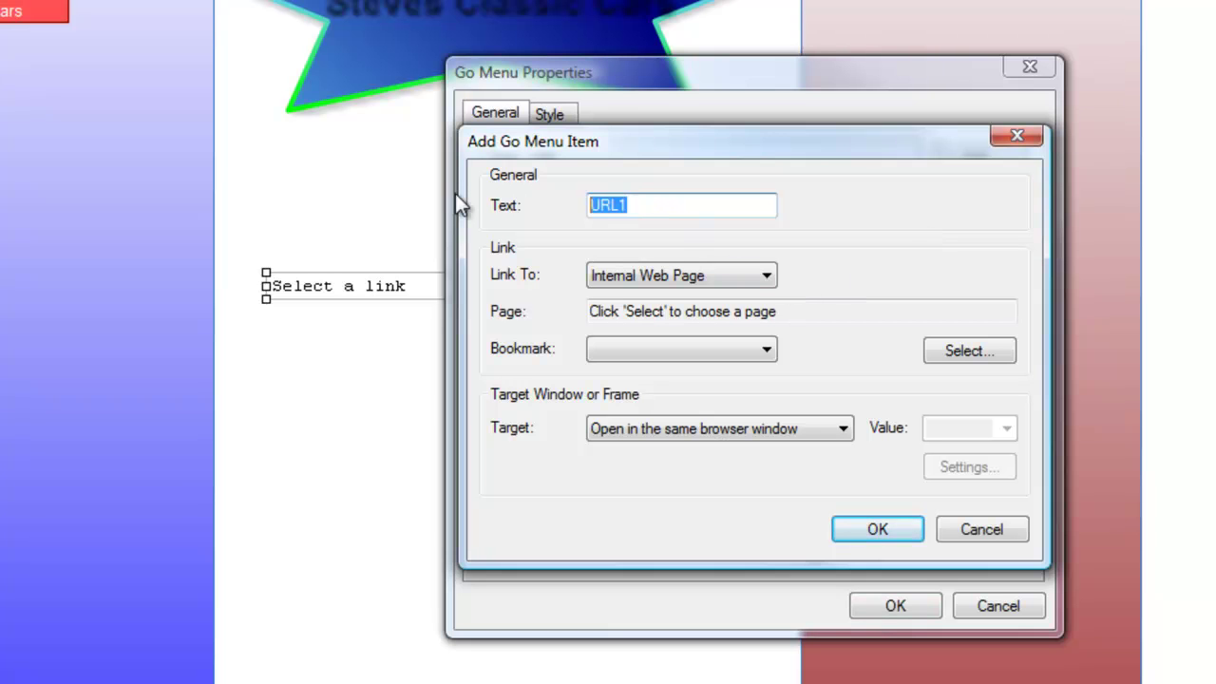
pyautogui.write('red')
pyautogui.click(888, 533)
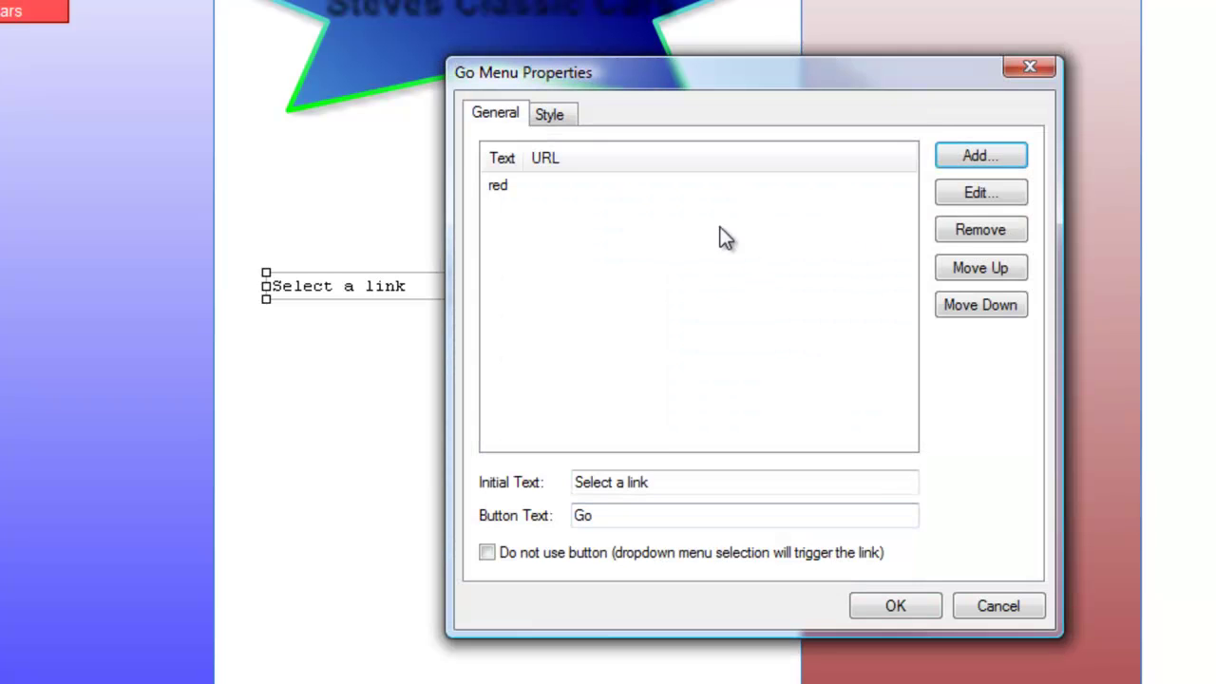
pyautogui.click(940, 160)
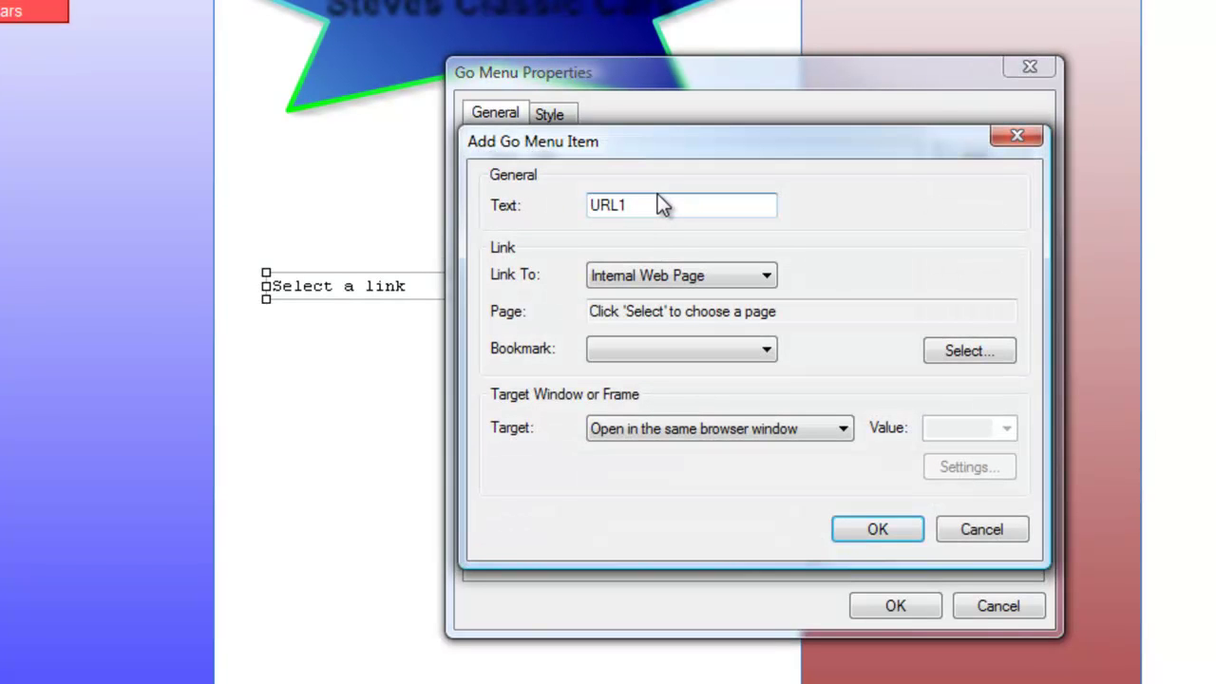
pyautogui.moveTo(653, 216); pyautogui.dragTo(392, 199)
pyautogui.write('blue')
pyautogui.click(850, 529)
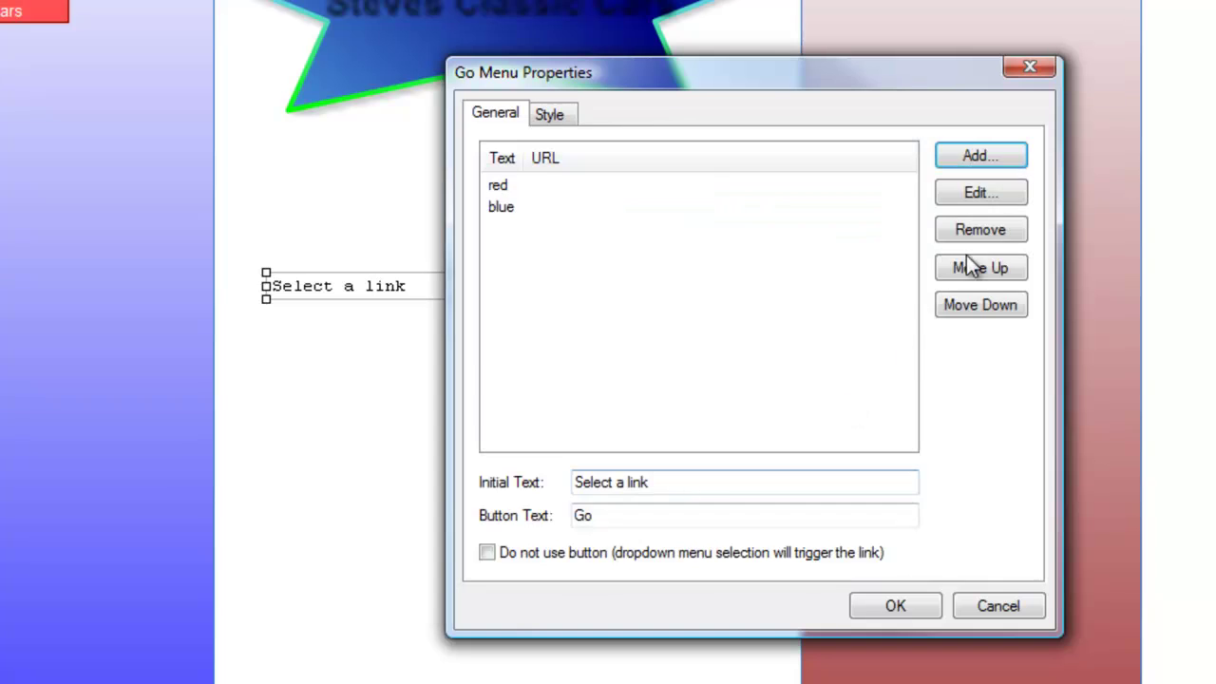
pyautogui.click(1004, 162)
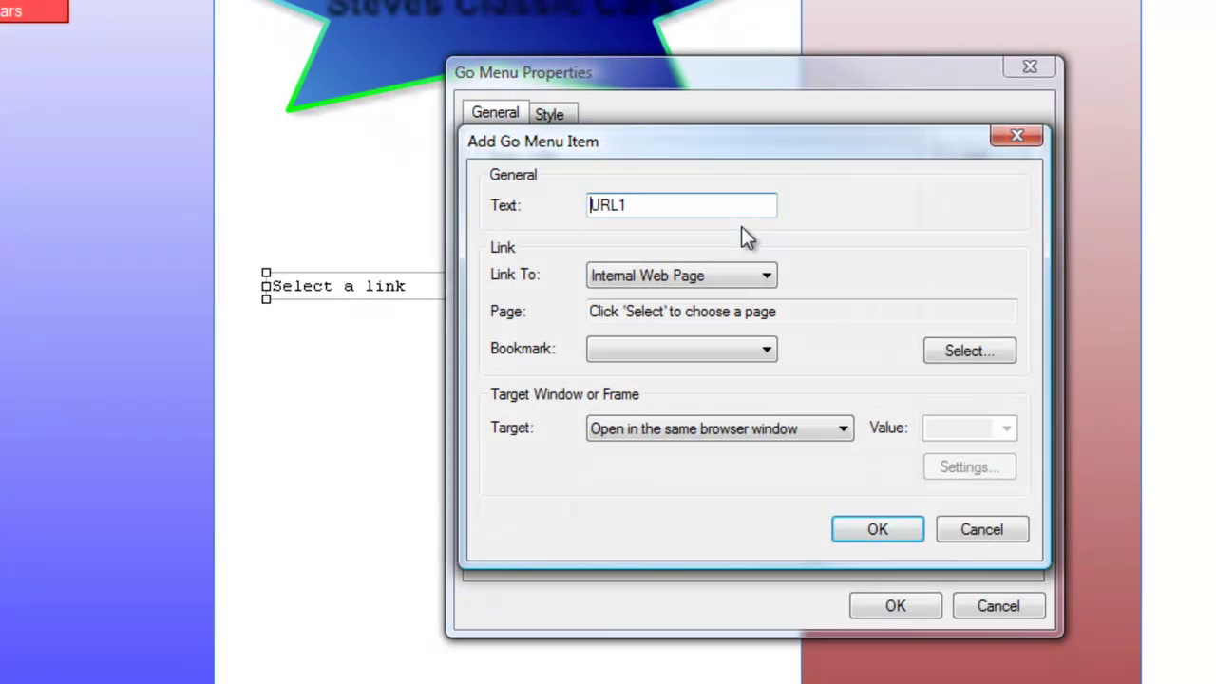
pyautogui.doubleClick(663, 203)
pyautogui.write('green')
pyautogui.click(863, 520)
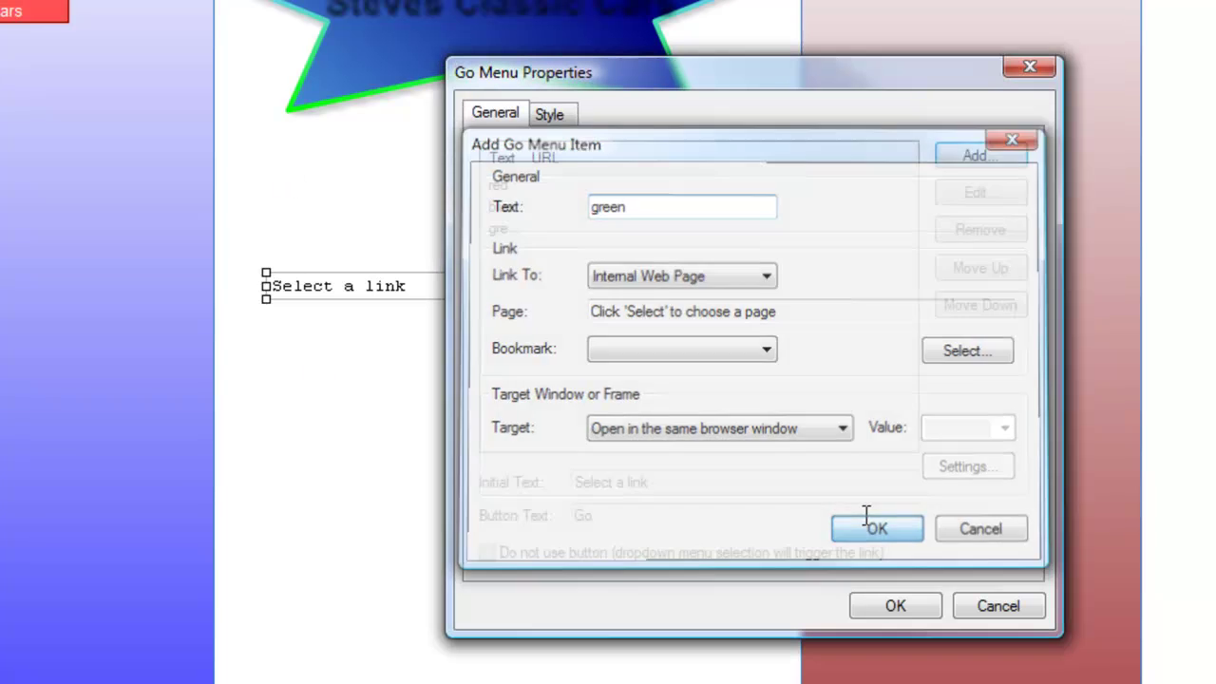
# Link the red item to red.html and the blue item to blue.html
pyautogui.click(528, 188)
pyautogui.click(1011, 191)
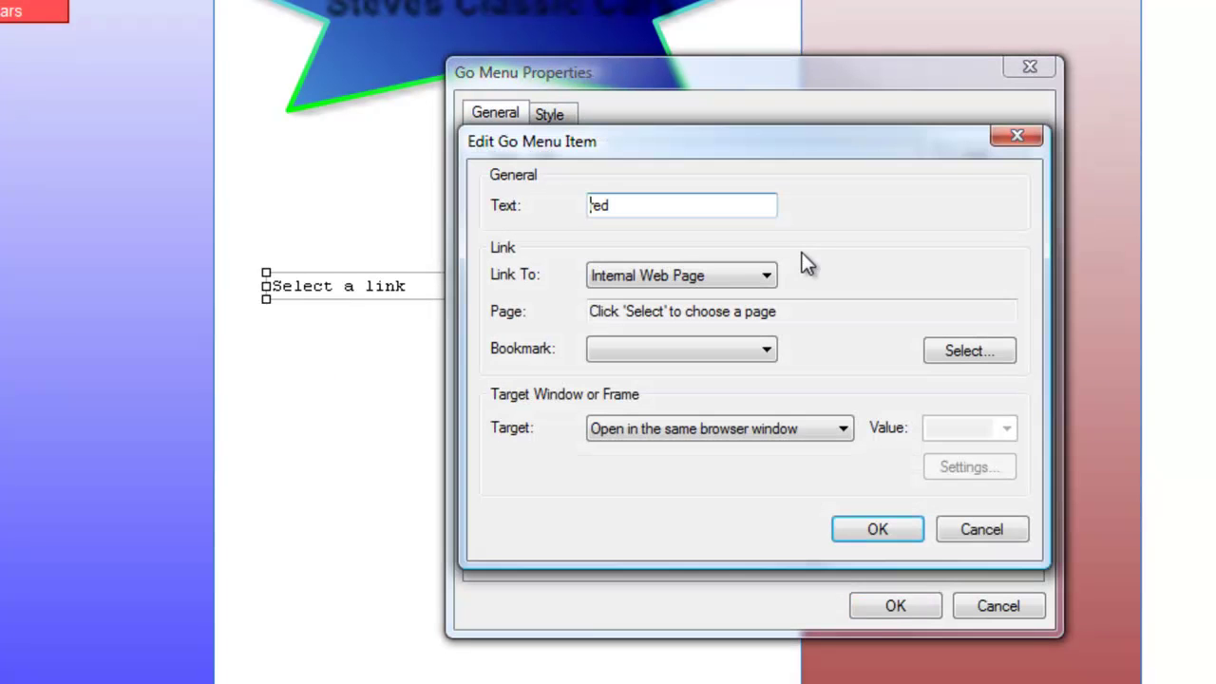
pyautogui.click(929, 347)
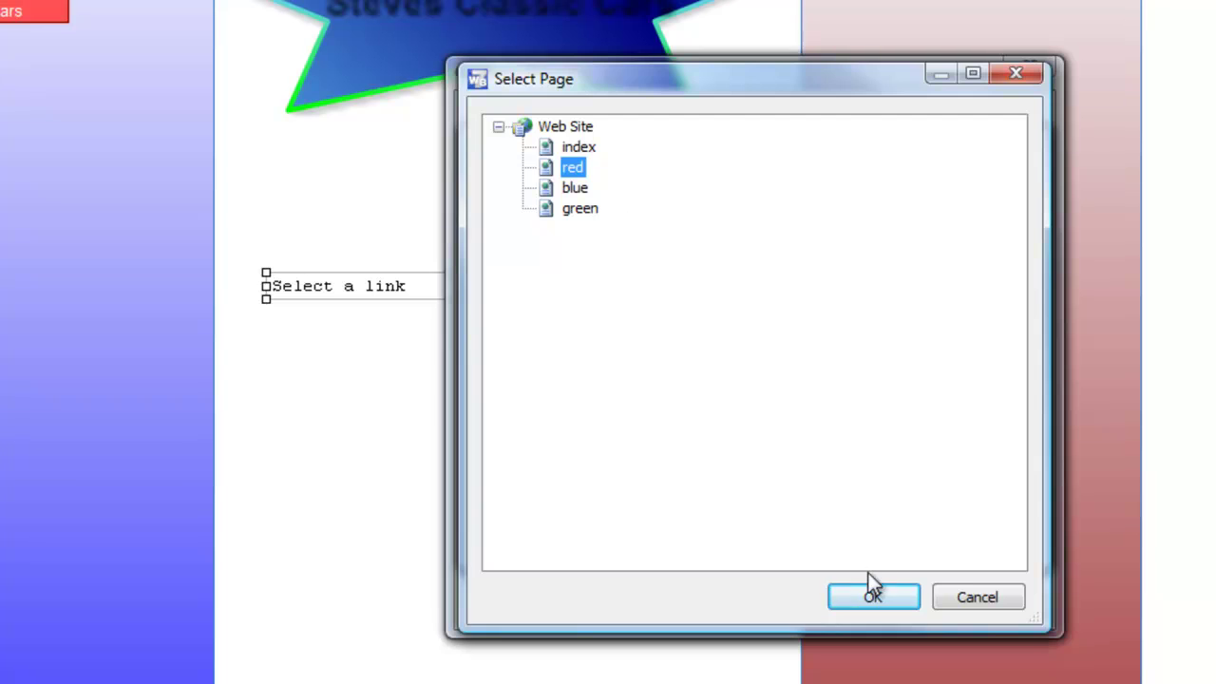
pyautogui.click(865, 595)
pyautogui.click(866, 528)
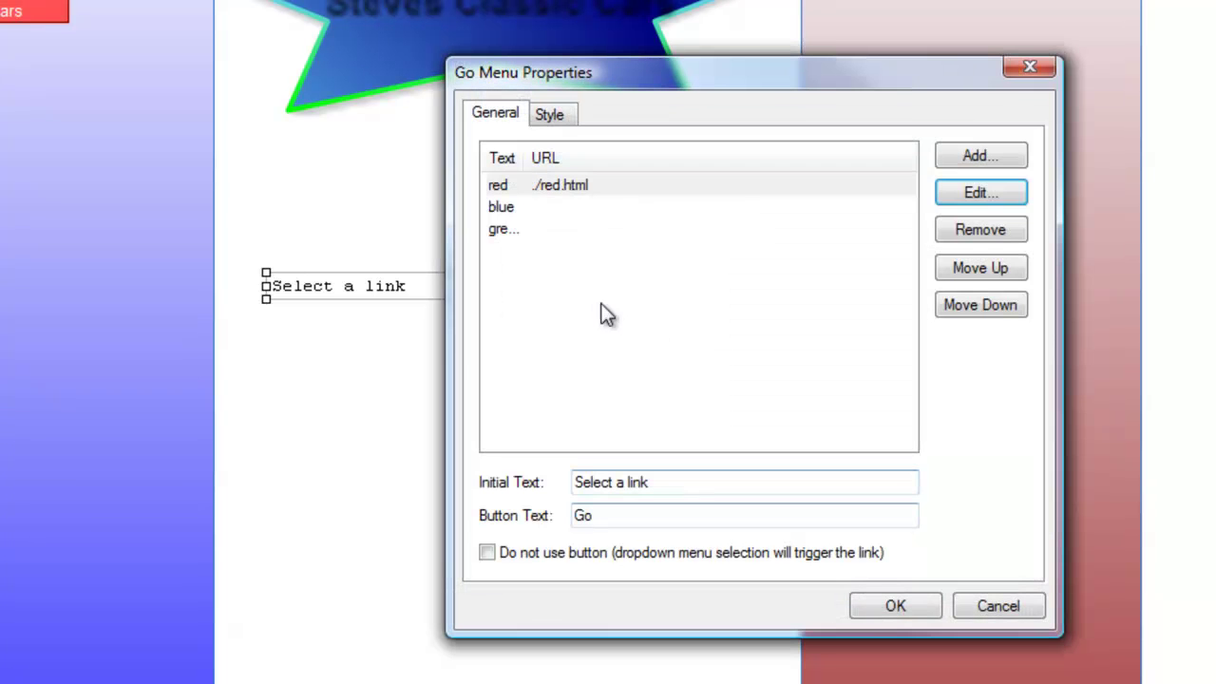
pyautogui.click(517, 209)
pyautogui.click(945, 199)
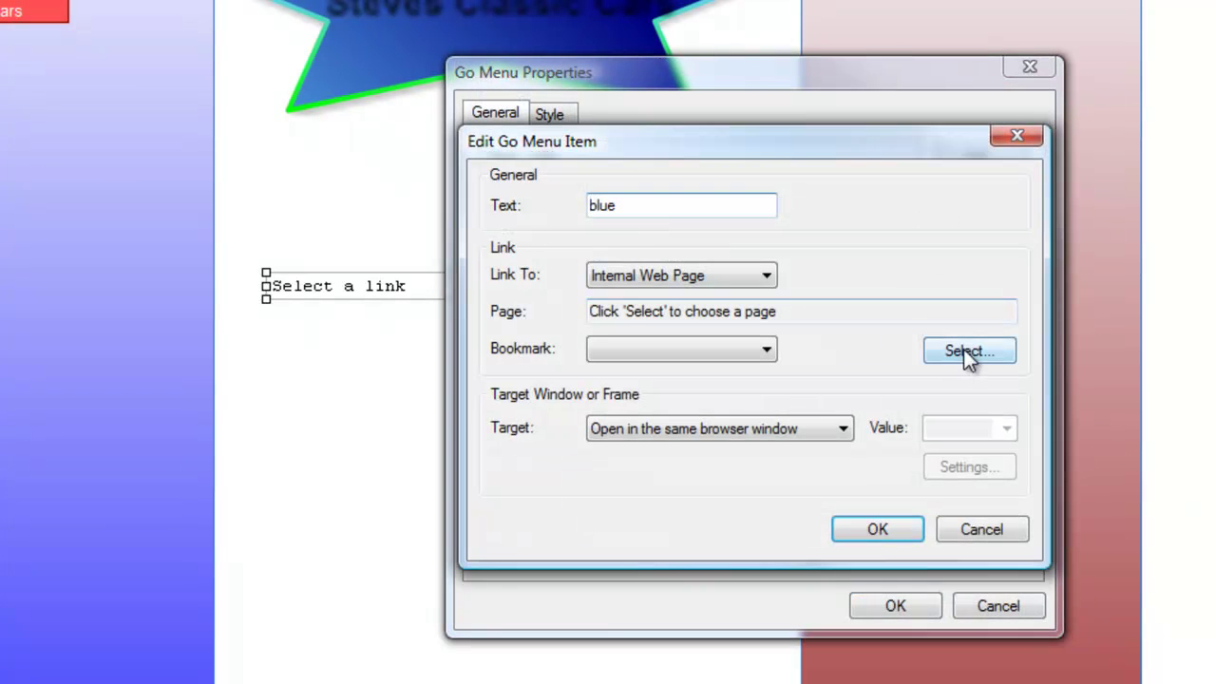
pyautogui.click(963, 348)
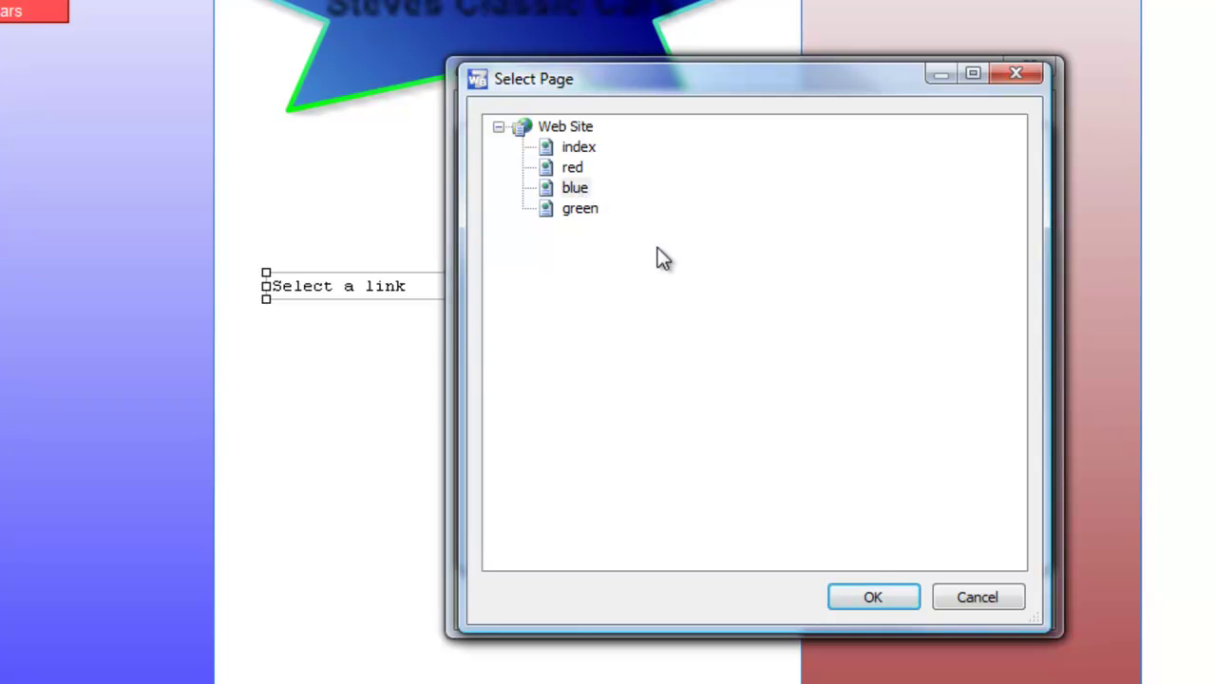
pyautogui.click(575, 187)
pyautogui.click(869, 599)
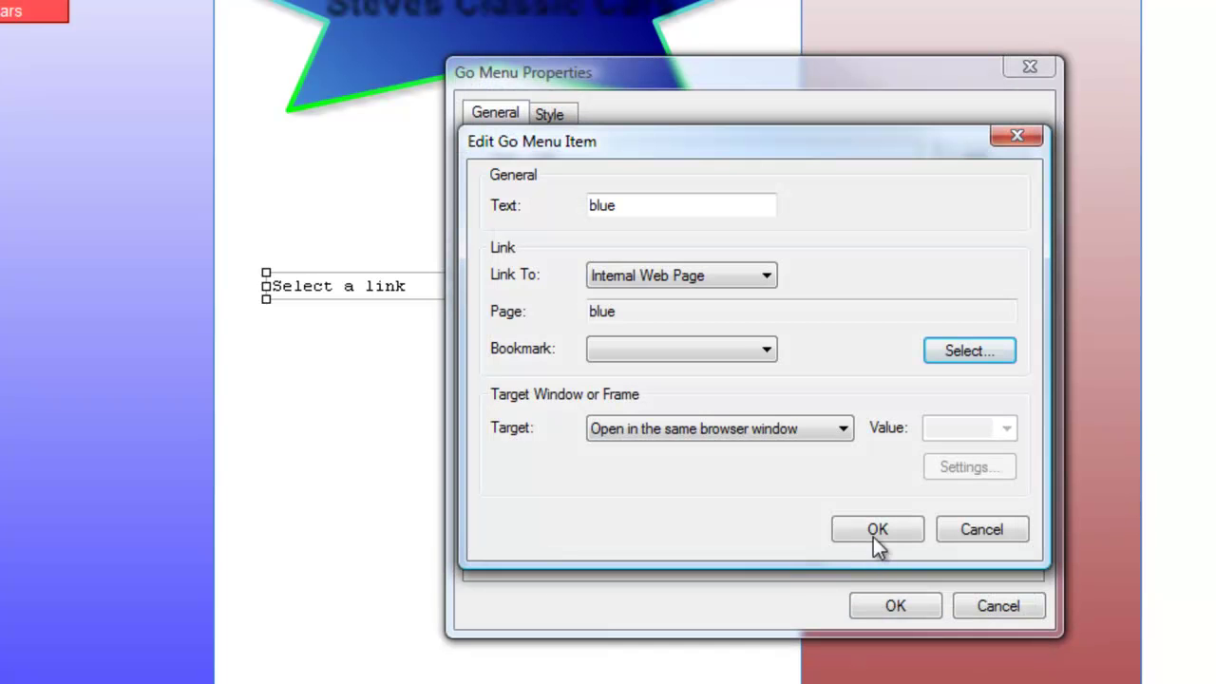
pyautogui.click(876, 530)
# Link the green item to green.html
pyautogui.click(514, 233)
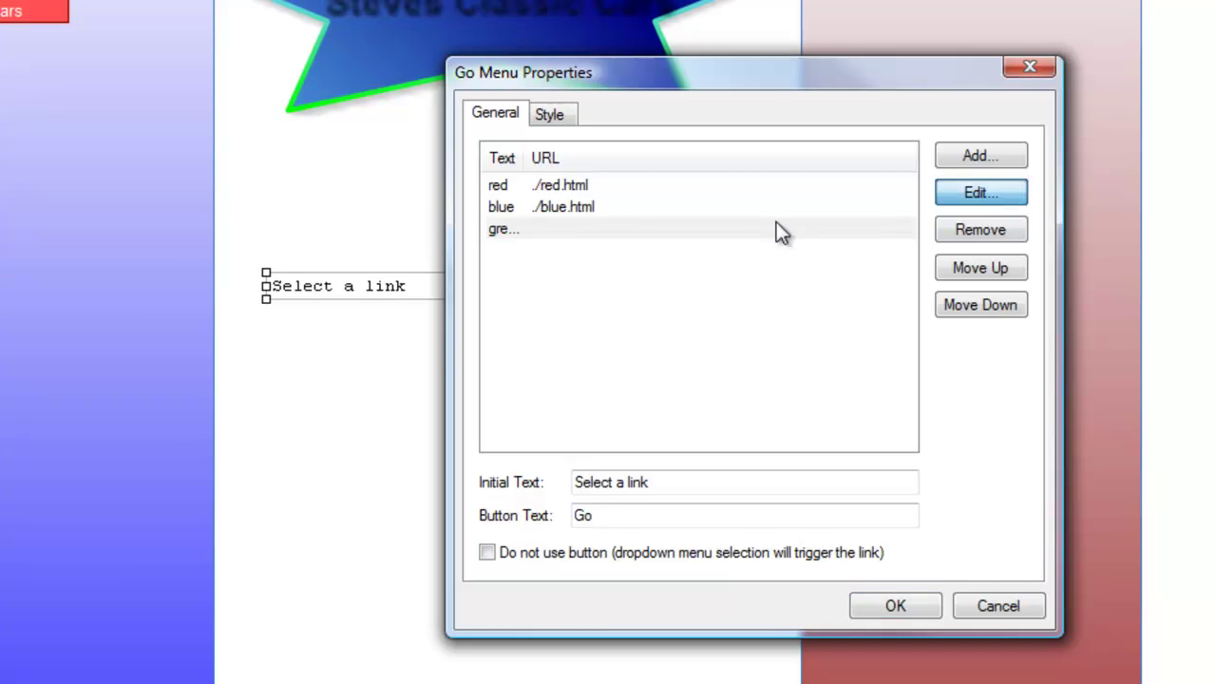
pyautogui.doubleClick(776, 233)
pyautogui.click(958, 348)
pyautogui.click(581, 208)
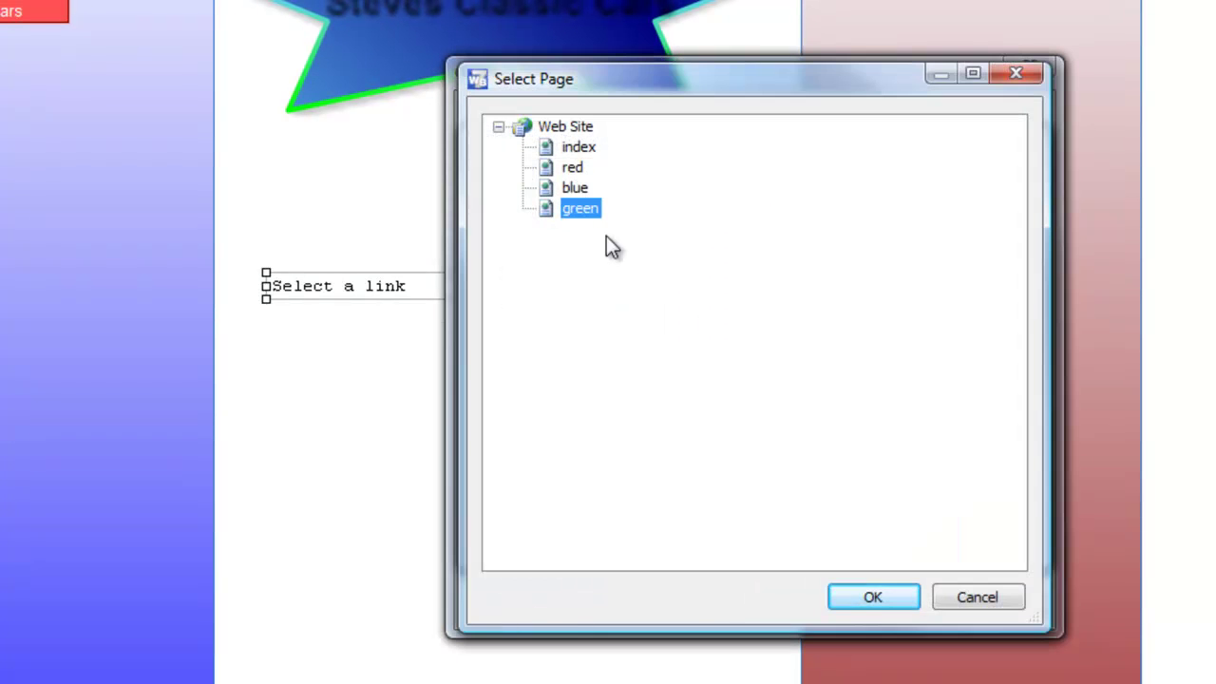
pyautogui.click(869, 599)
pyautogui.click(865, 536)
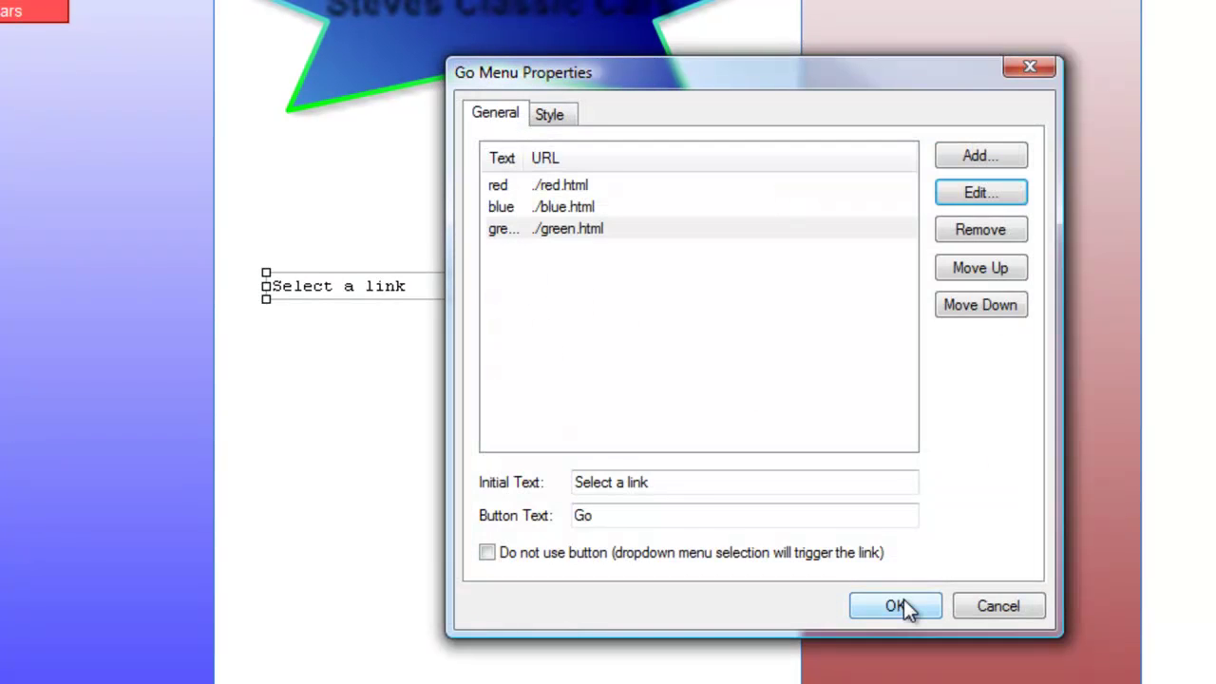
# Apply the Go Menu items, nudge the menu up-left, and make its text grey
pyautogui.click(907, 604)
pyautogui.moveTo(518, 289); pyautogui.dragTo(493, 267)
pyautogui.doubleClick(494, 263)
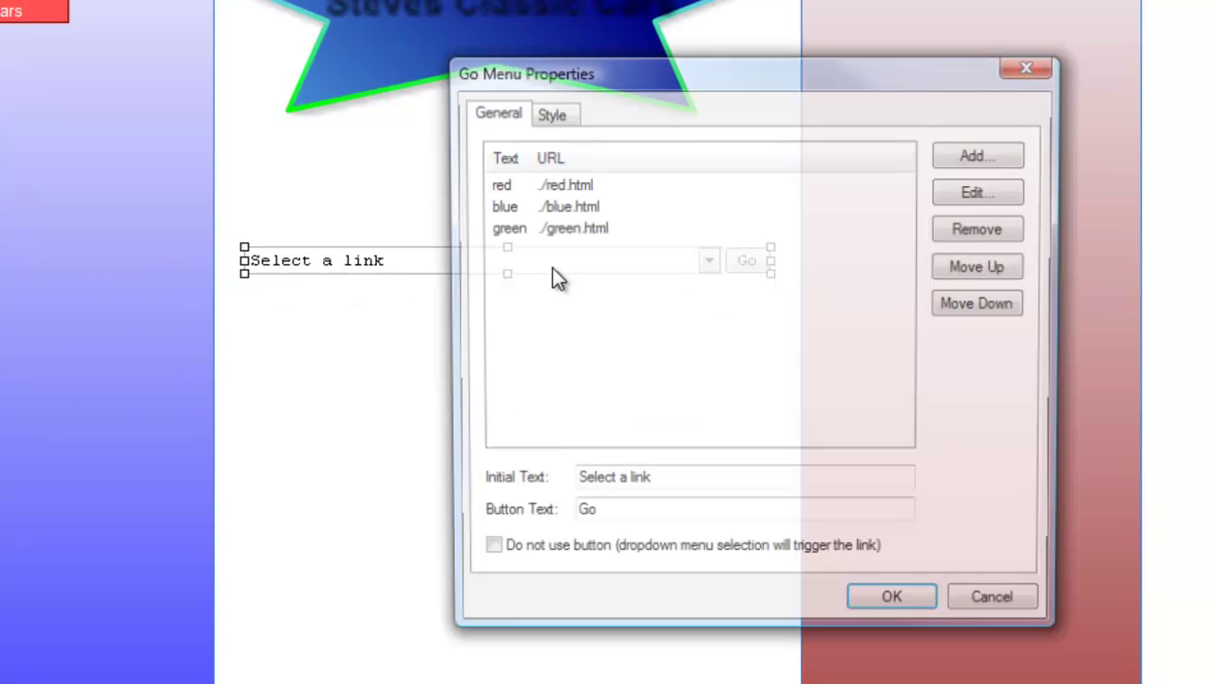
pyautogui.click(549, 114)
pyautogui.click(751, 284)
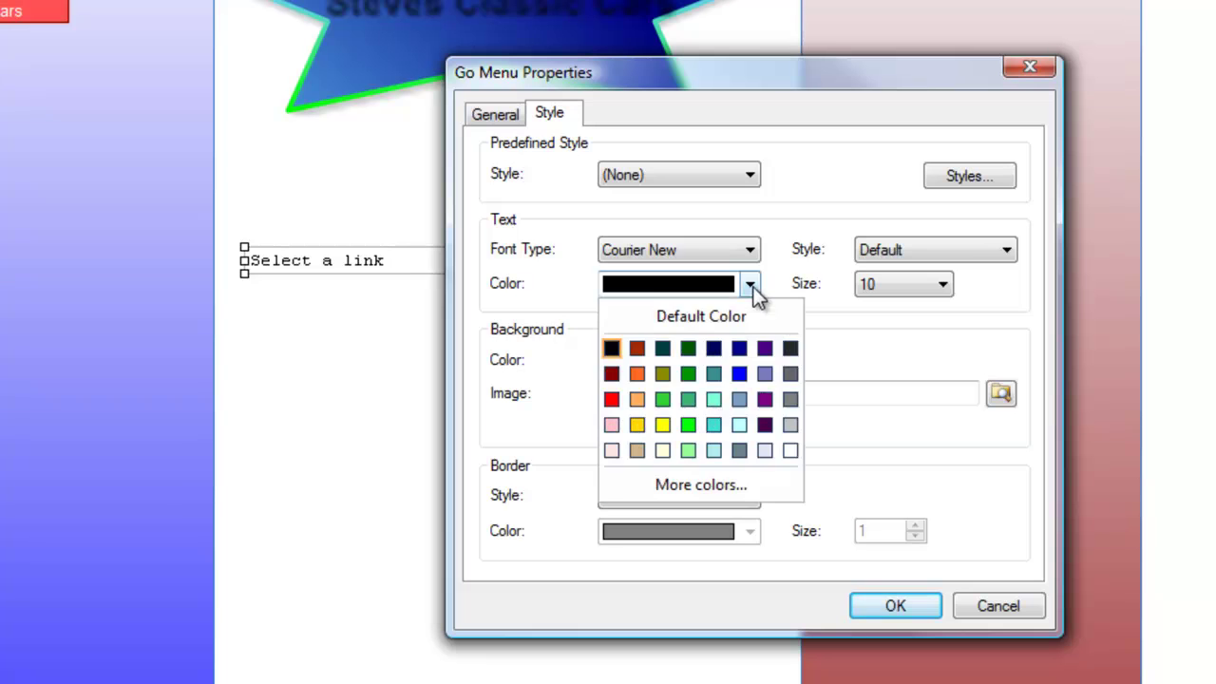
pyautogui.click(788, 375)
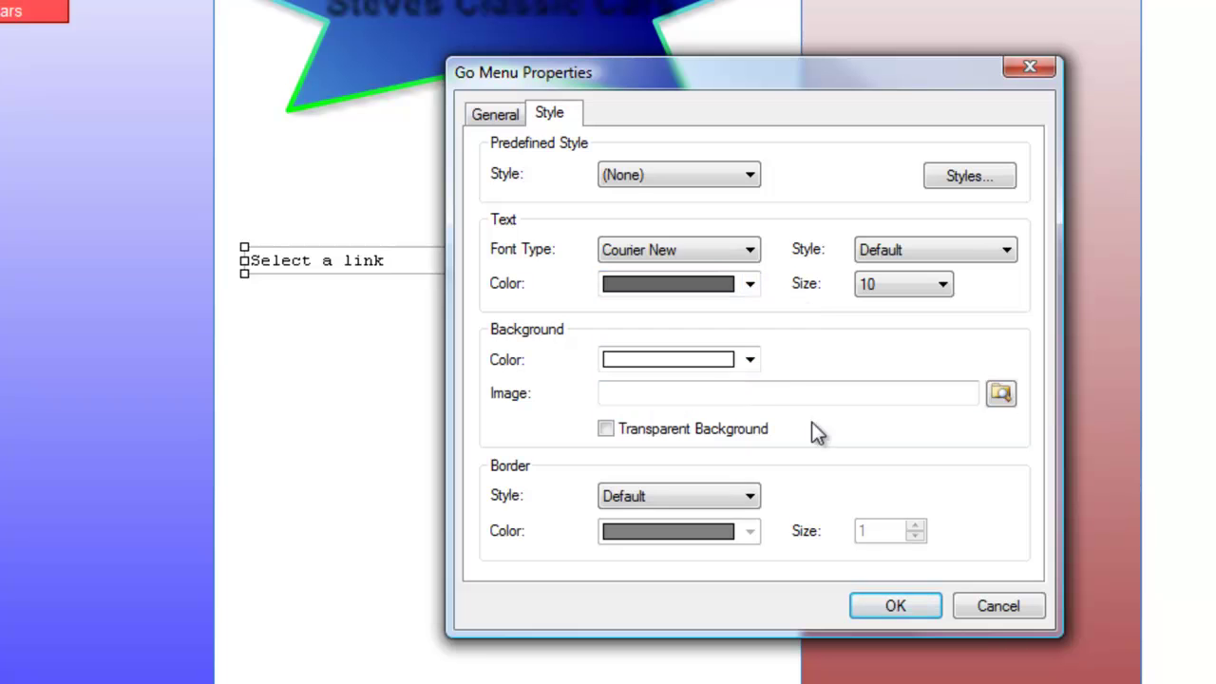
pyautogui.click(896, 606)
# Set the Go Menu's Style background colour to orange
pyautogui.doubleClick(551, 253)
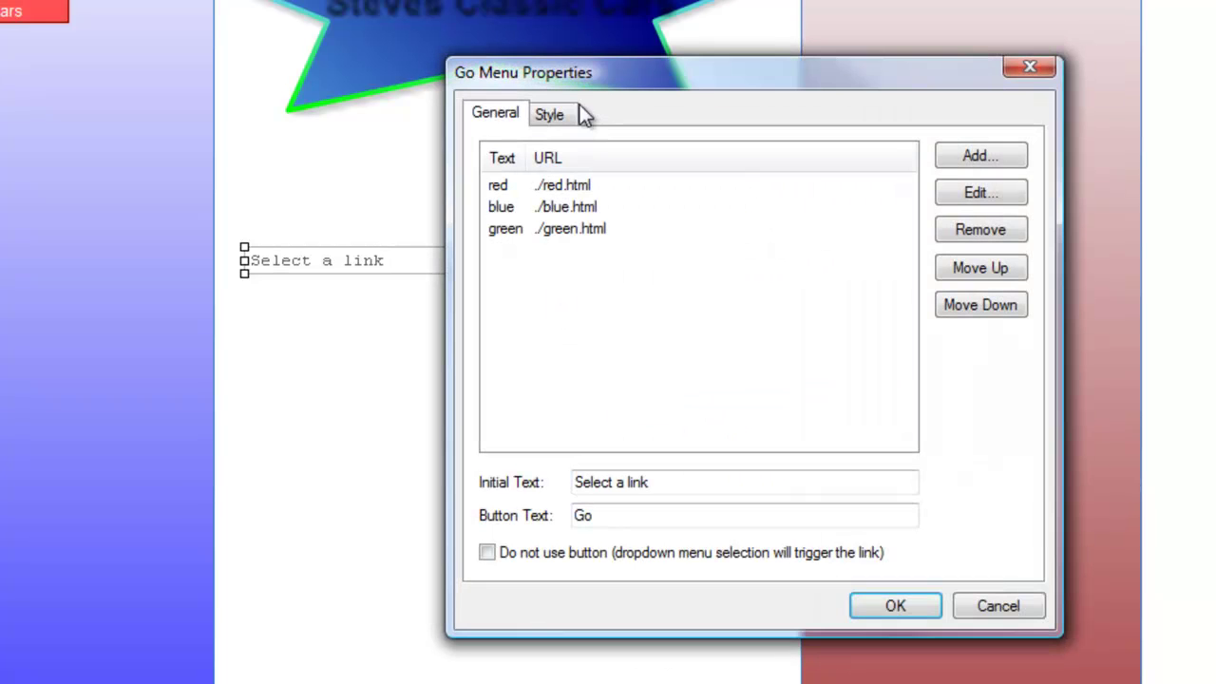
pyautogui.click(552, 113)
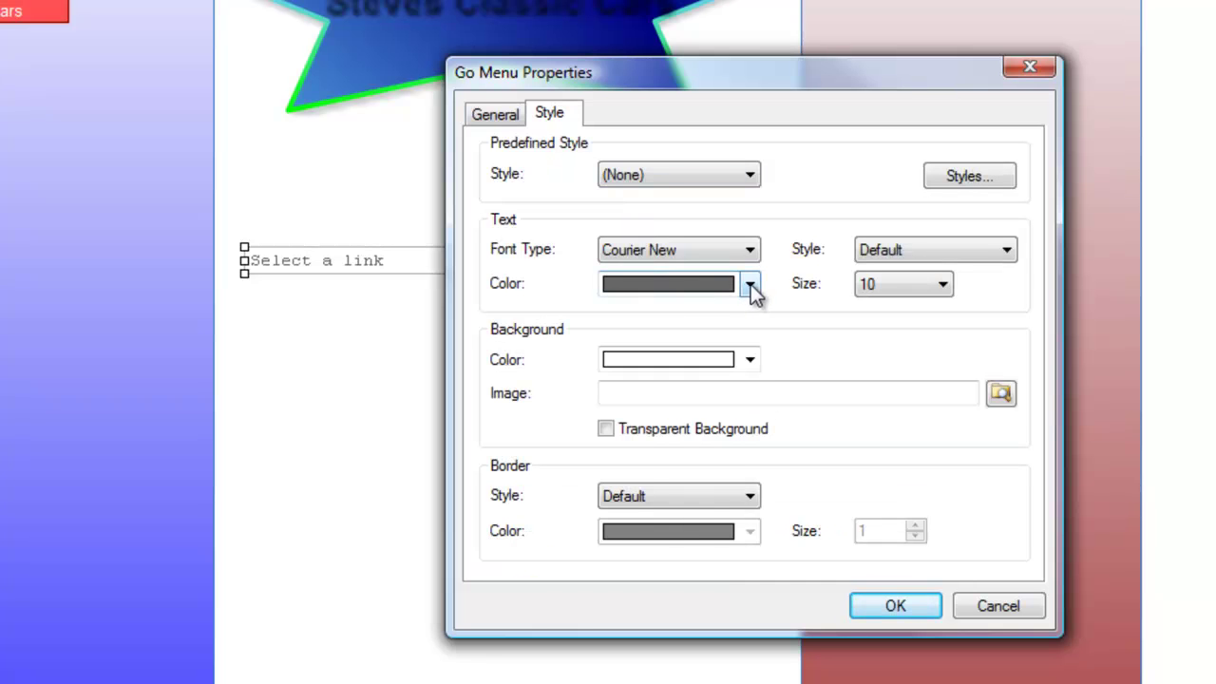
pyautogui.click(749, 360)
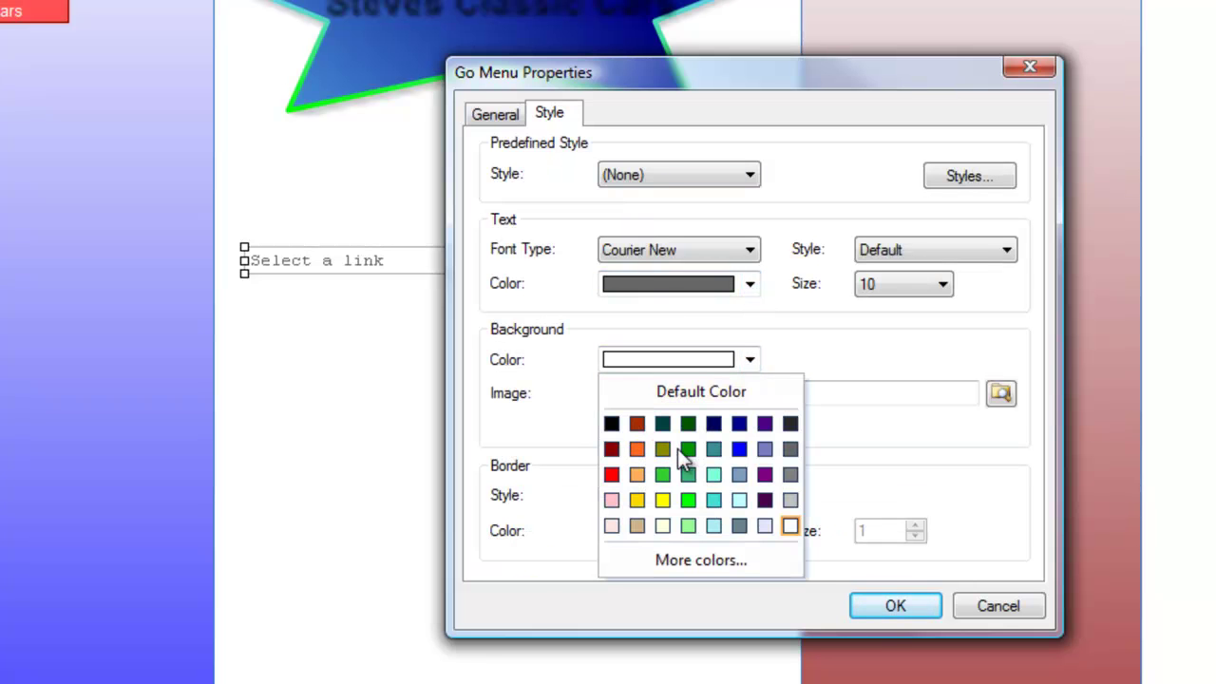
pyautogui.click(895, 609)
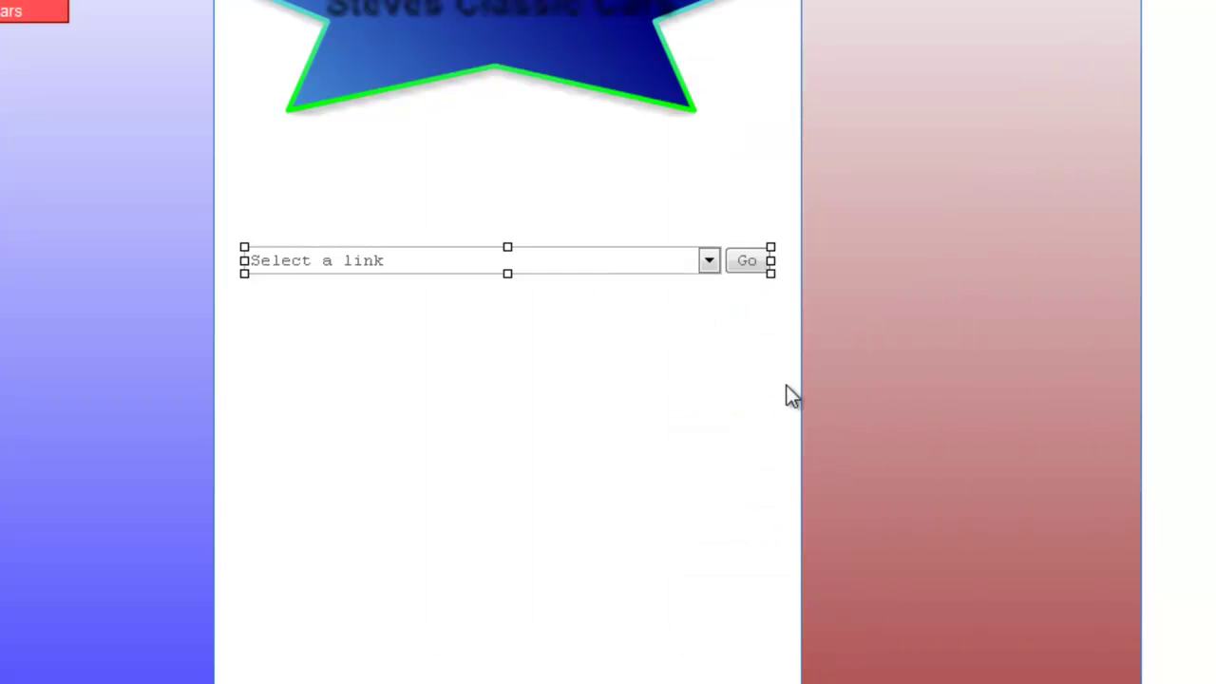
pyautogui.doubleClick(670, 260)
pyautogui.click(552, 120)
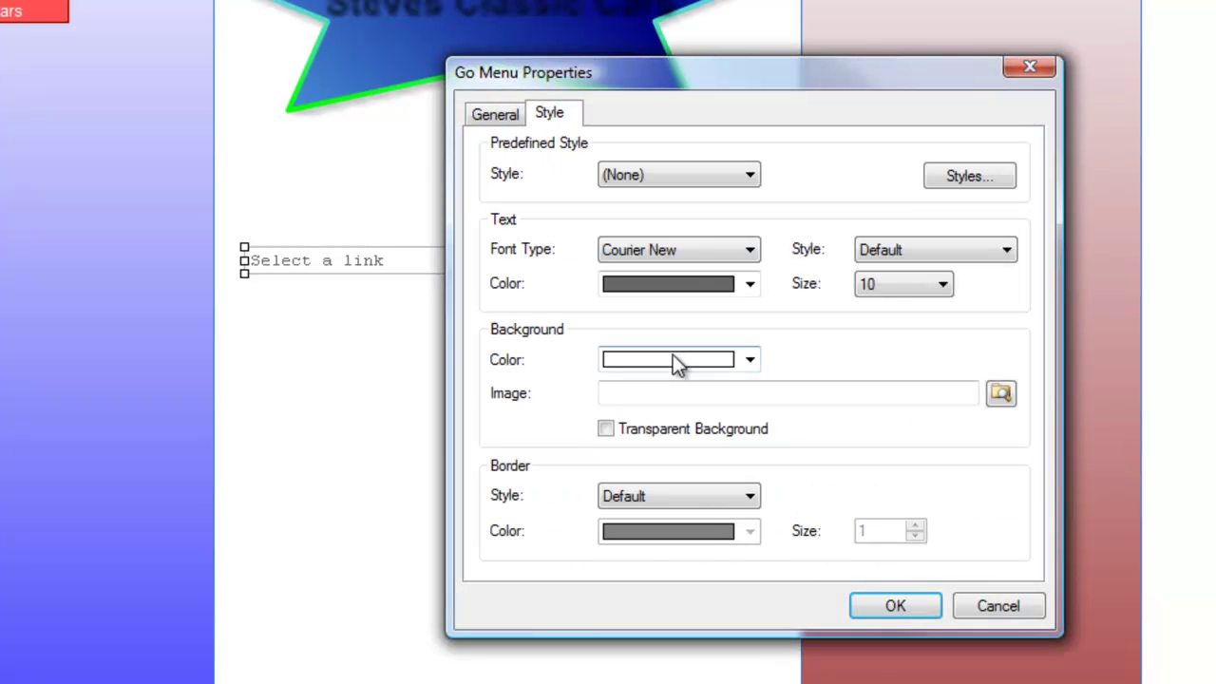
pyautogui.click(749, 361)
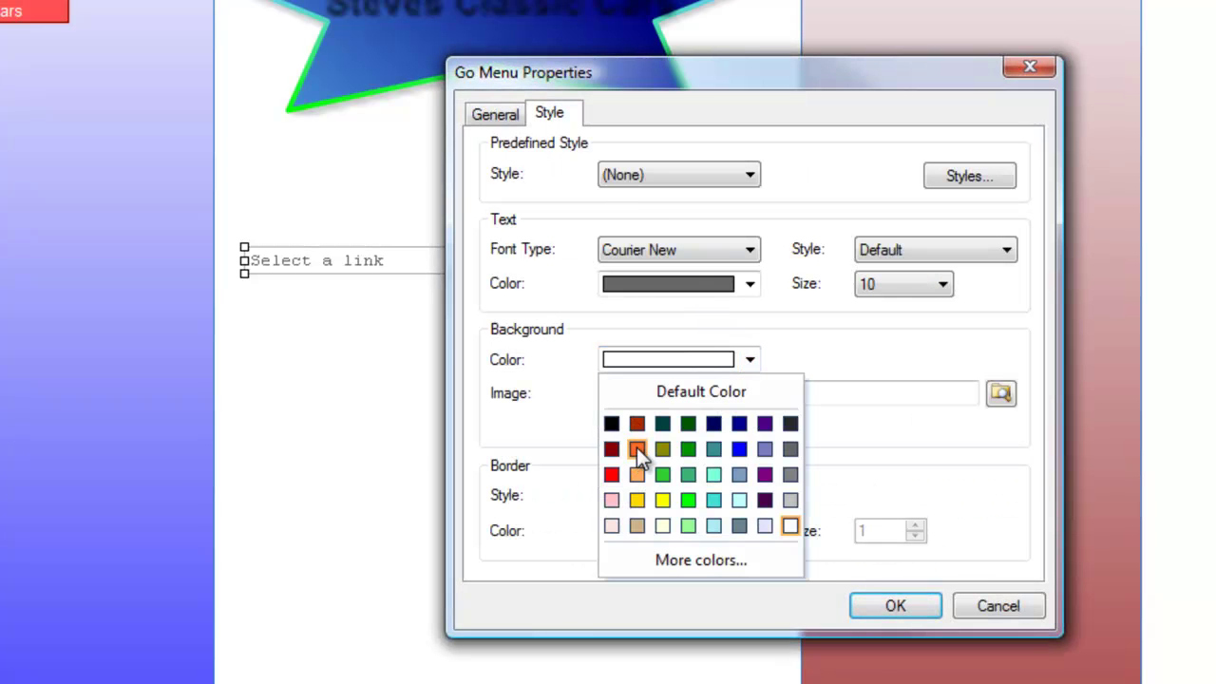
pyautogui.click(646, 453)
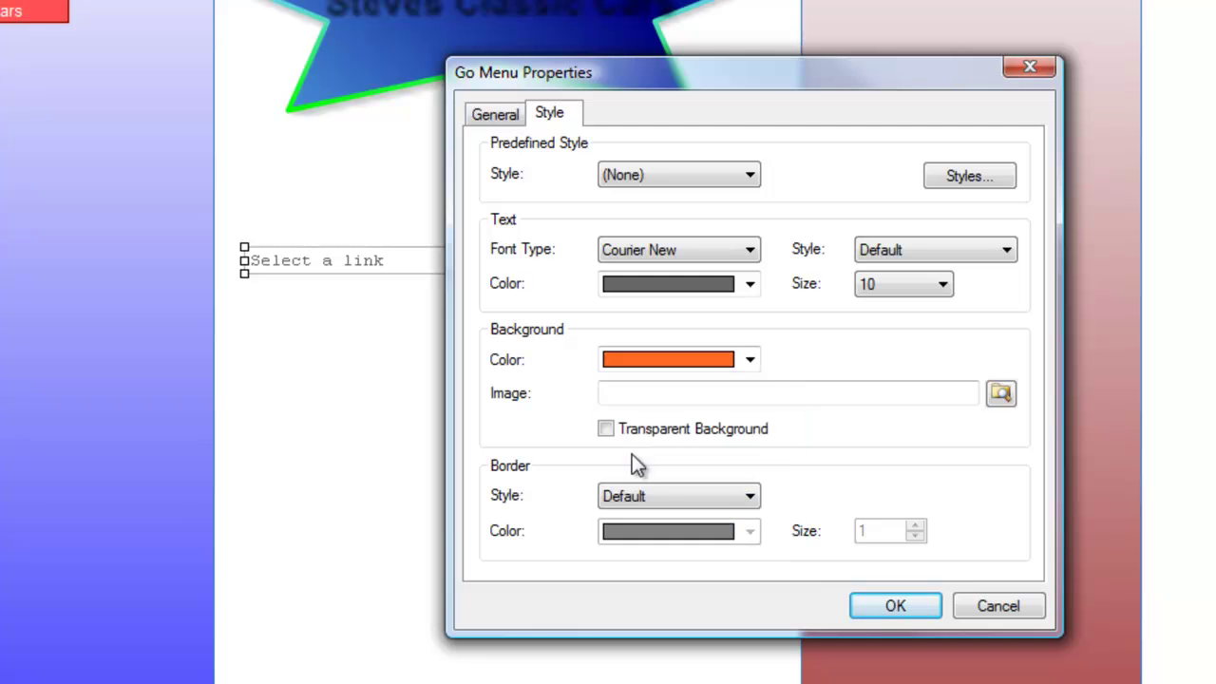
pyautogui.click(888, 614)
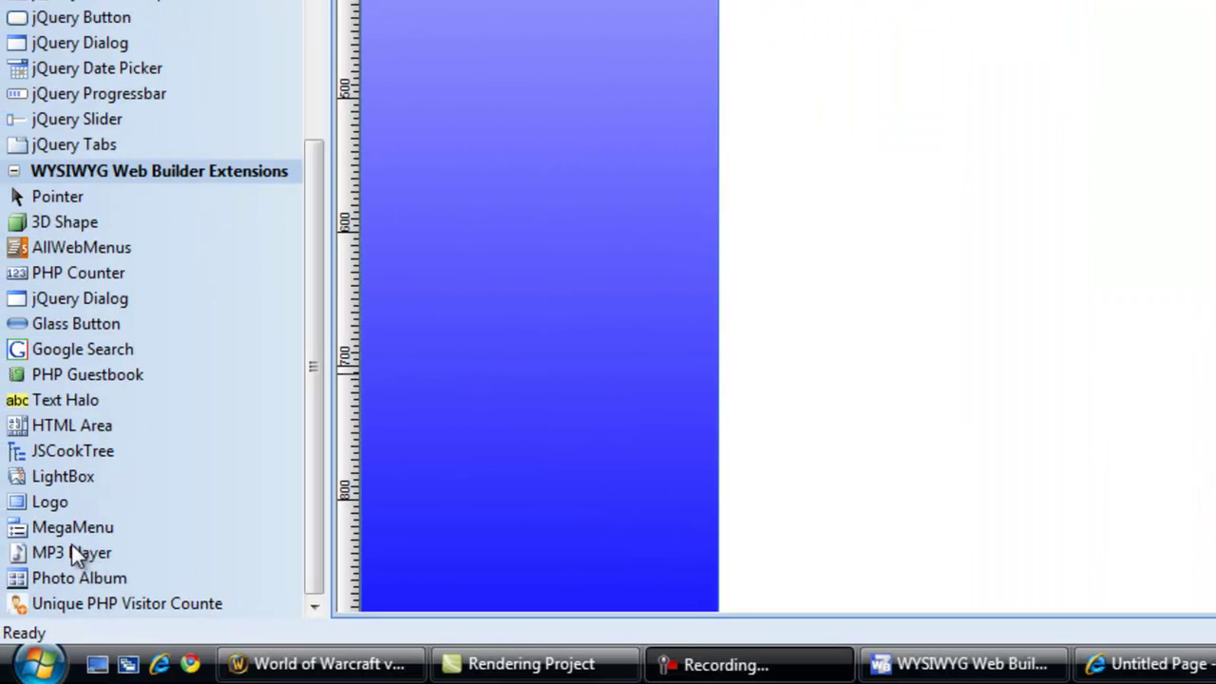
# Draw an MP3 Player object just below the go menu, adjust its position, and browse for an MP3 file
pyautogui.click(72, 551)
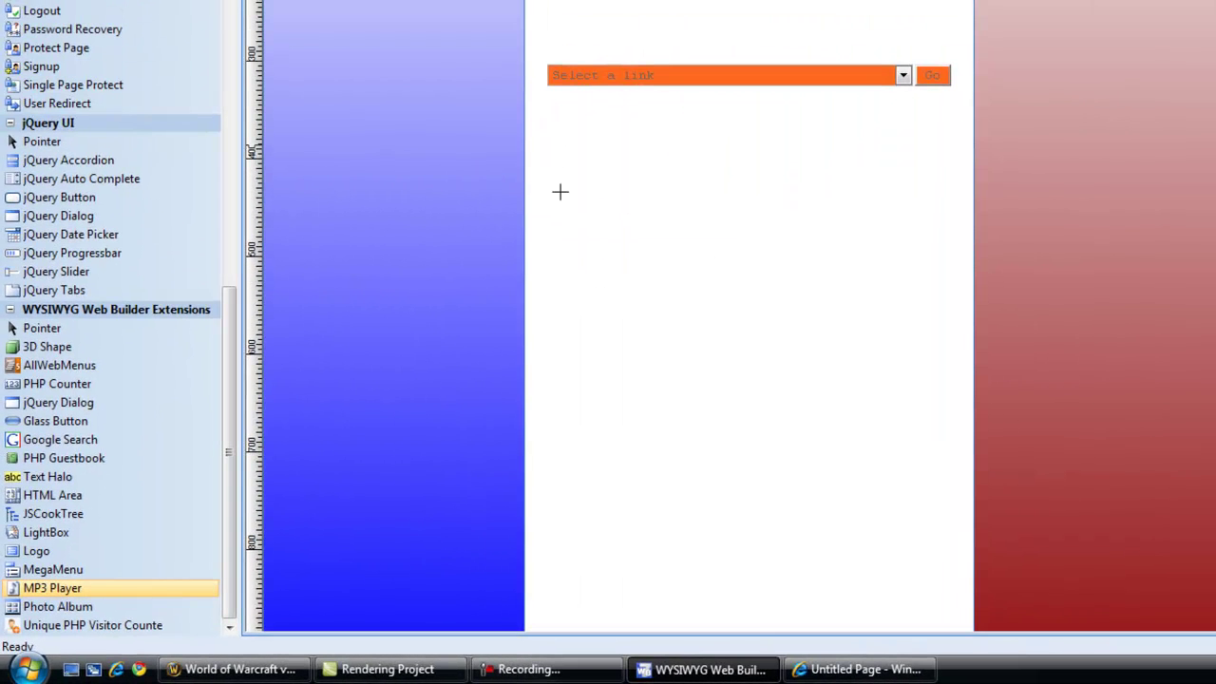
pyautogui.moveTo(639, 59); pyautogui.dragTo(1036, 143)
pyautogui.moveTo(723, 194); pyautogui.dragTo(753, 293)
pyautogui.moveTo(787, 222); pyautogui.dragTo(781, 190)
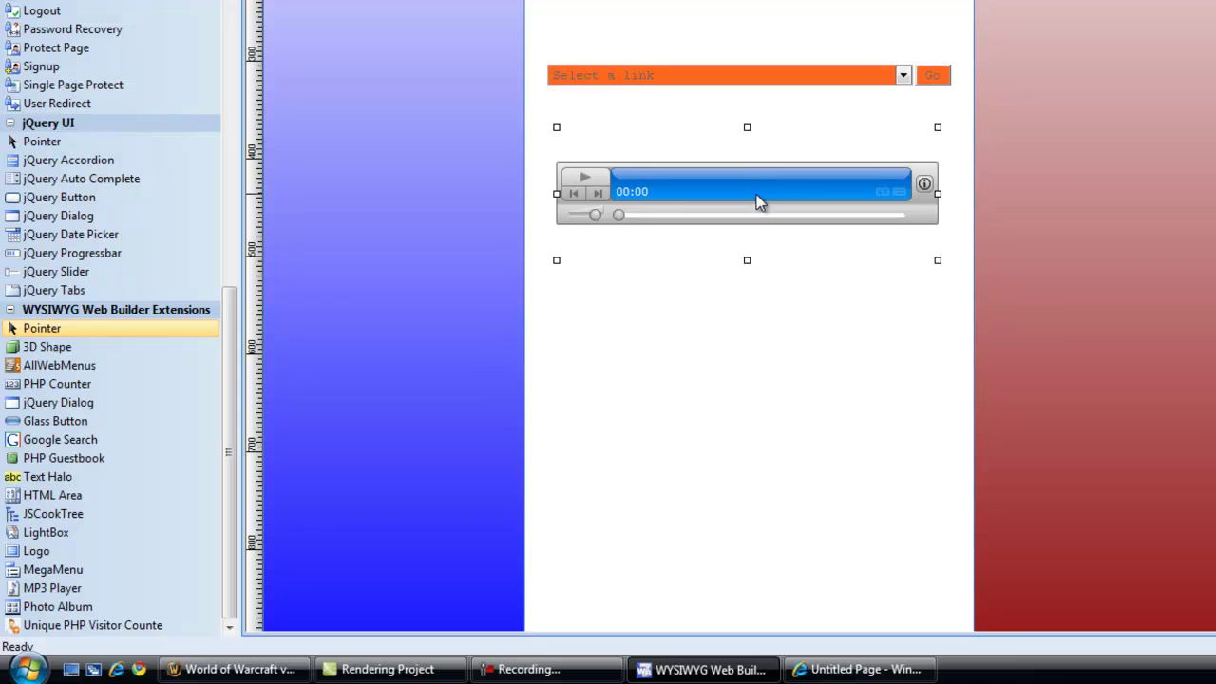
pyautogui.doubleClick(757, 201)
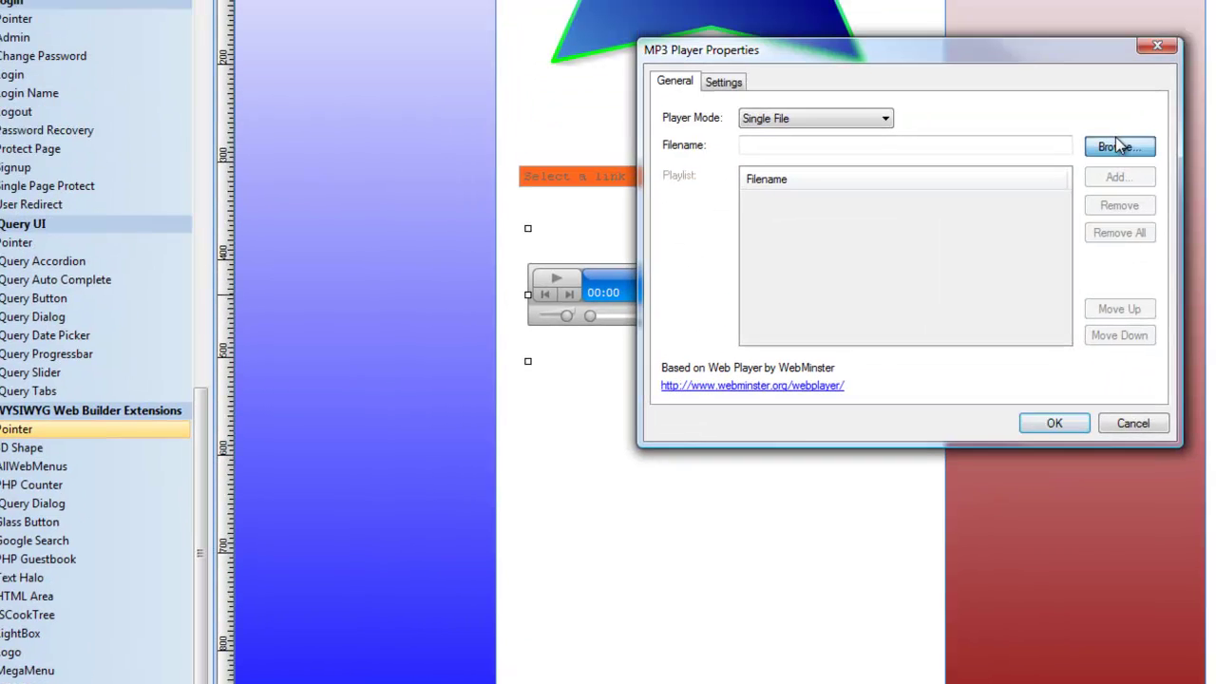
pyautogui.click(1145, 45)
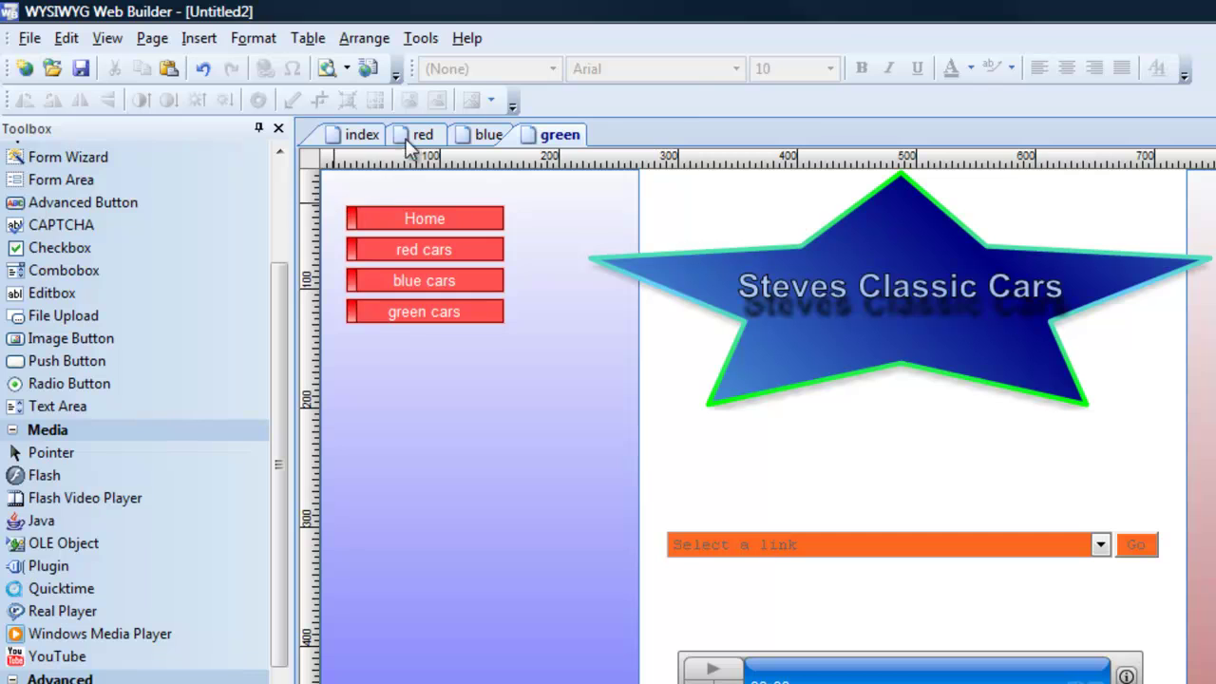
# Search the Help Topics for 'form' and display the Form topic
pyautogui.click(467, 39)
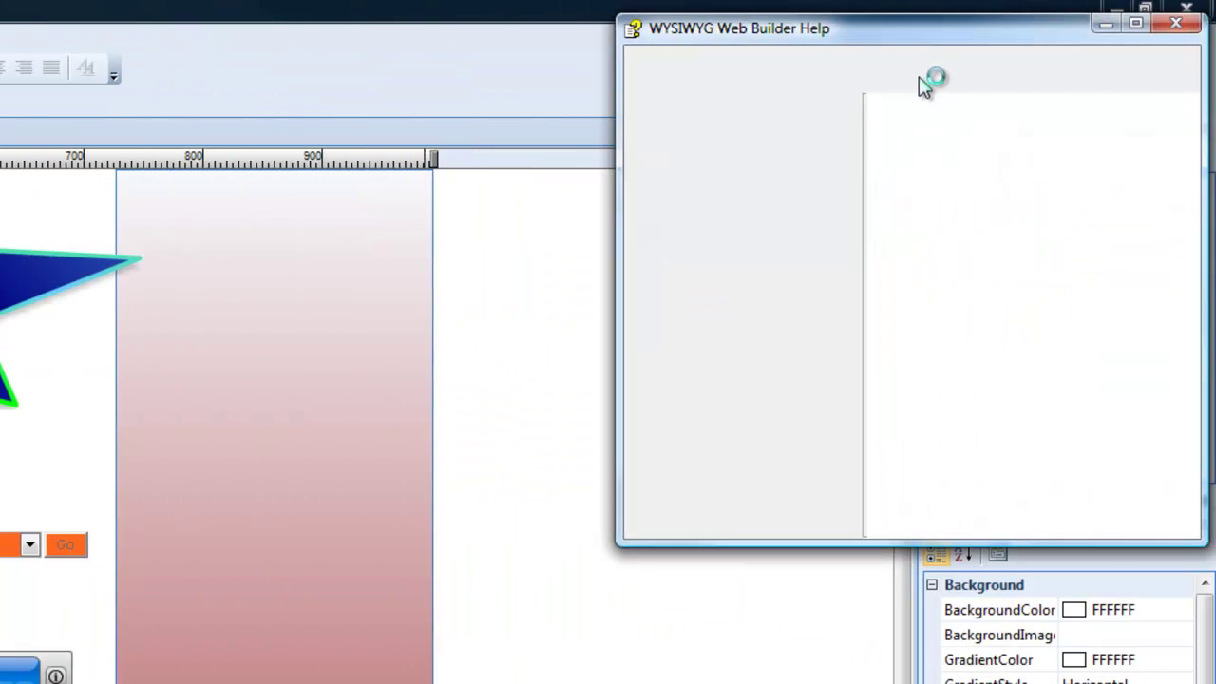
pyautogui.moveTo(899, 36); pyautogui.dragTo(566, 93)
pyautogui.click(436, 169)
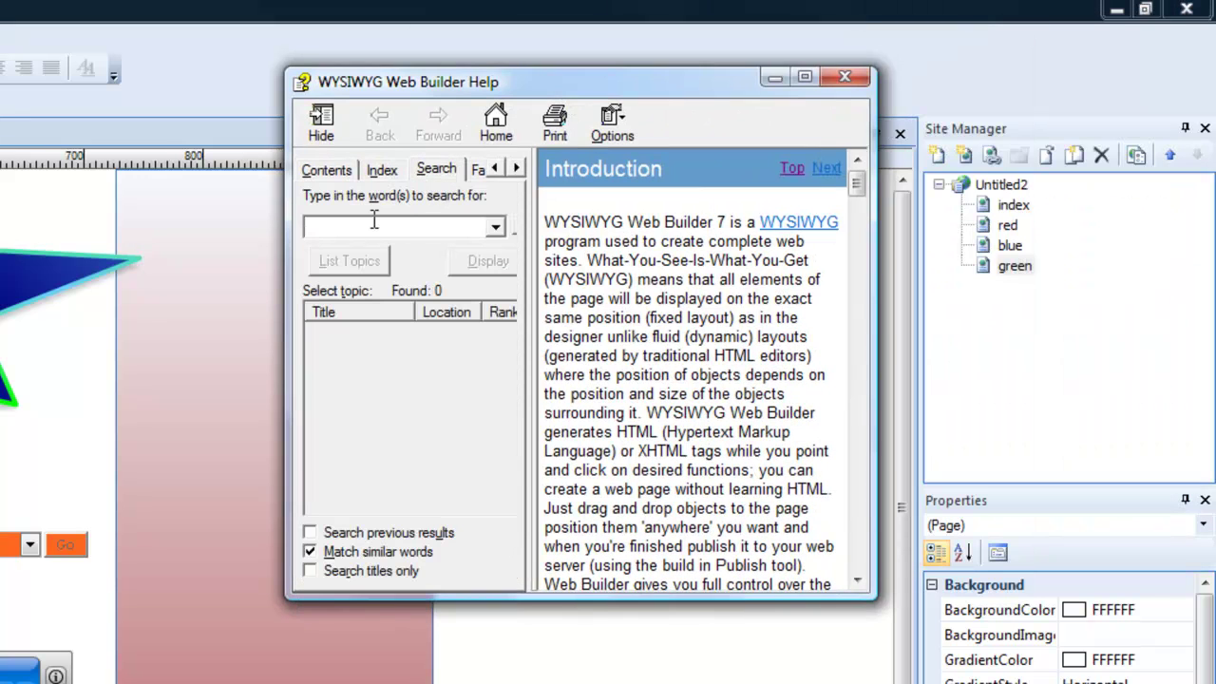
pyautogui.write('form')
pyautogui.press('Return')
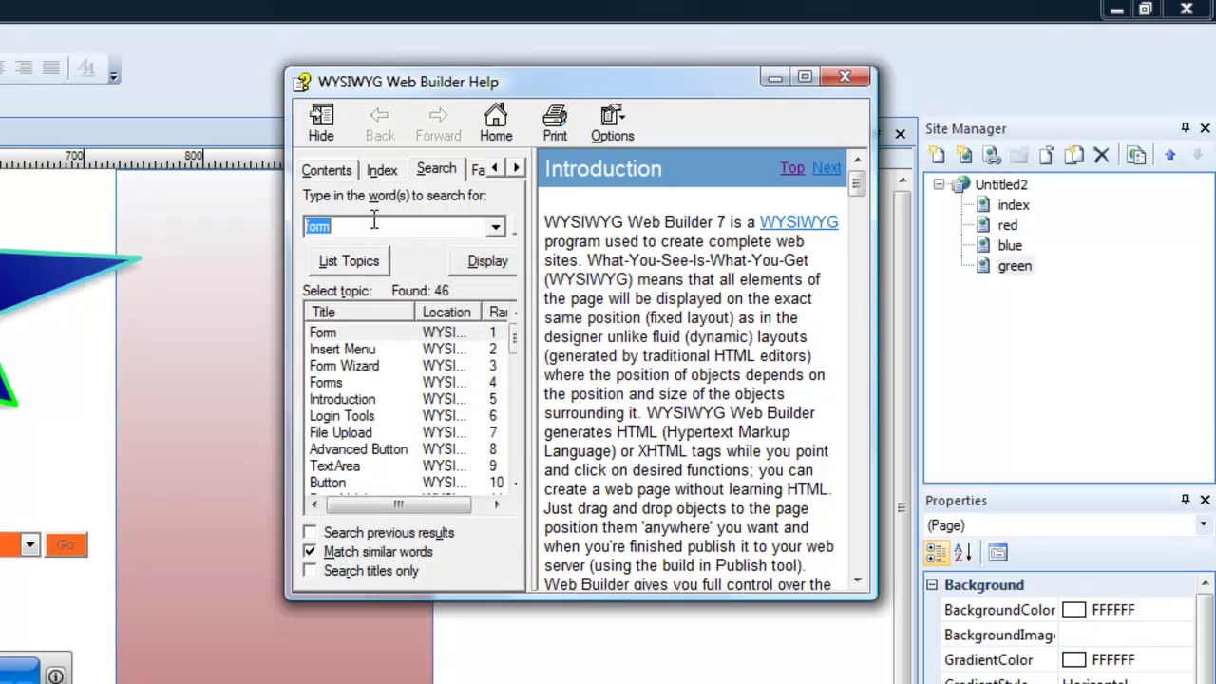
pyautogui.click(333, 333)
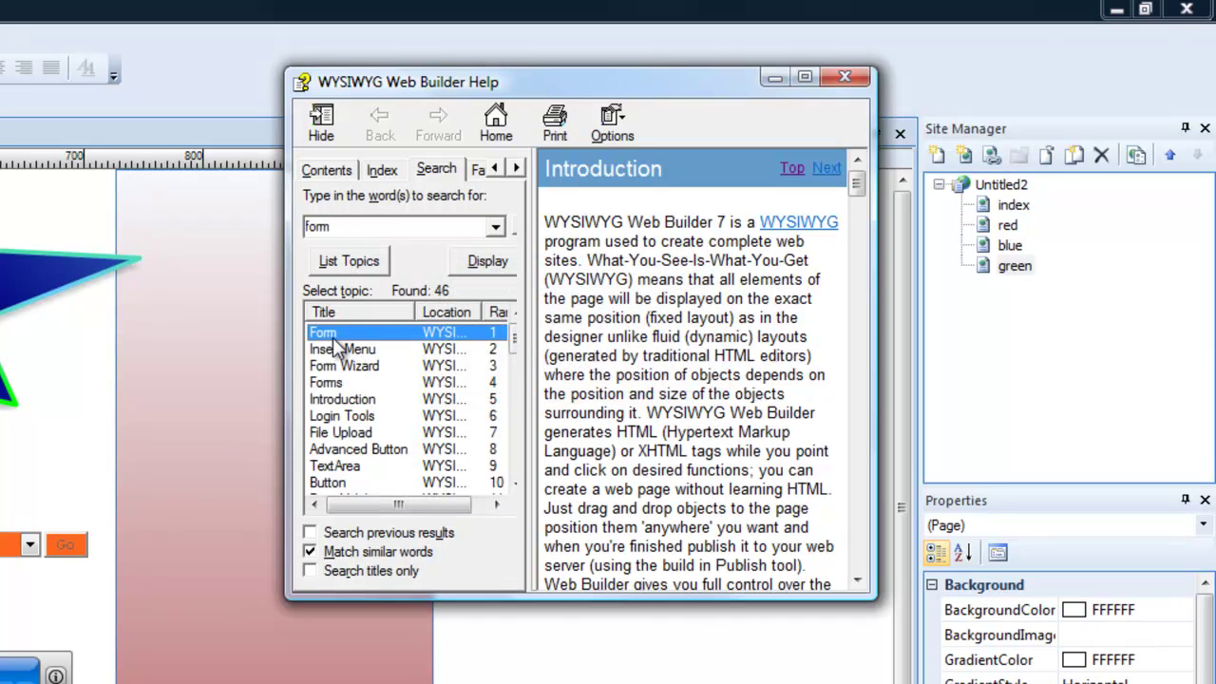
pyautogui.moveTo(858, 185)
pyautogui.mouseDown()
pyautogui.moveTo(867, 295)
pyautogui.moveTo(867, 177)
pyautogui.mouseUp()
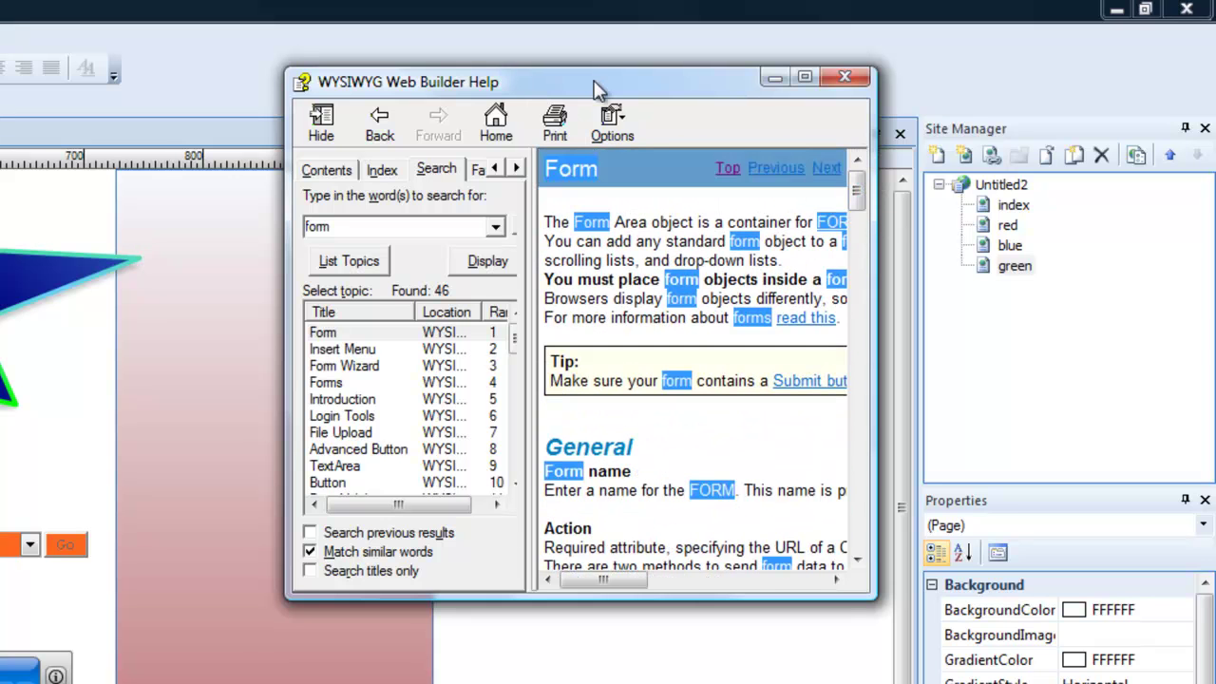
pyautogui.moveTo(601, 85); pyautogui.dragTo(558, 281)
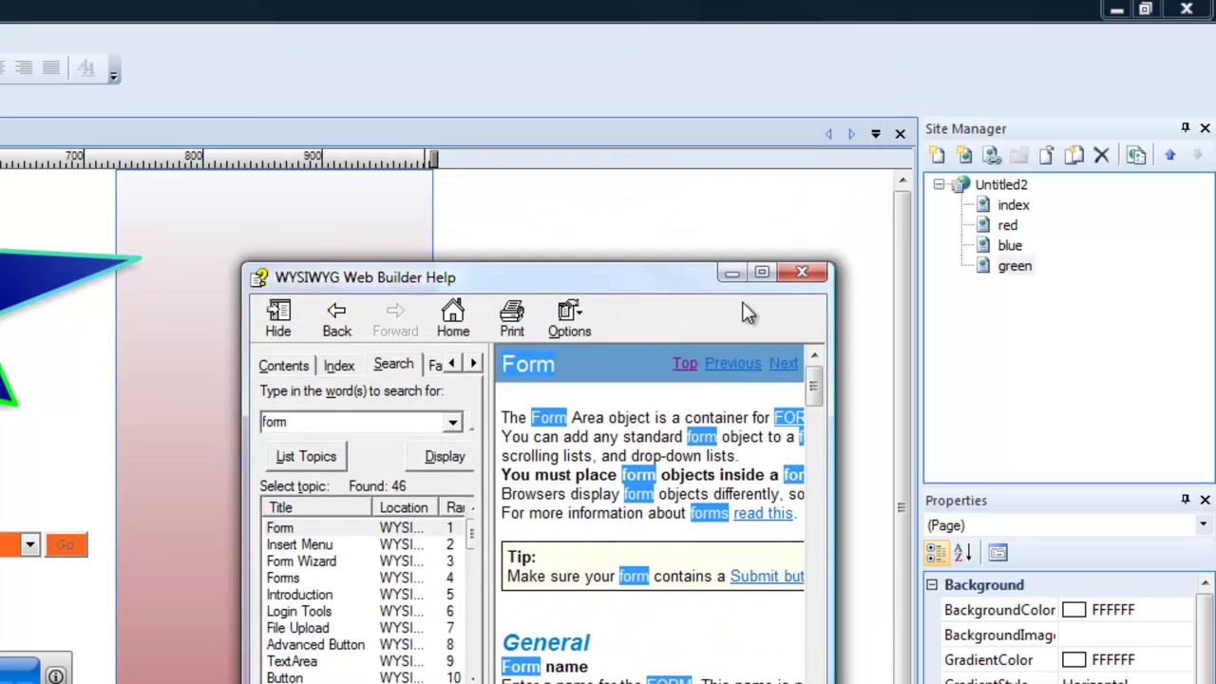
# Close the Help window and browse the Insert menu
pyautogui.click(811, 271)
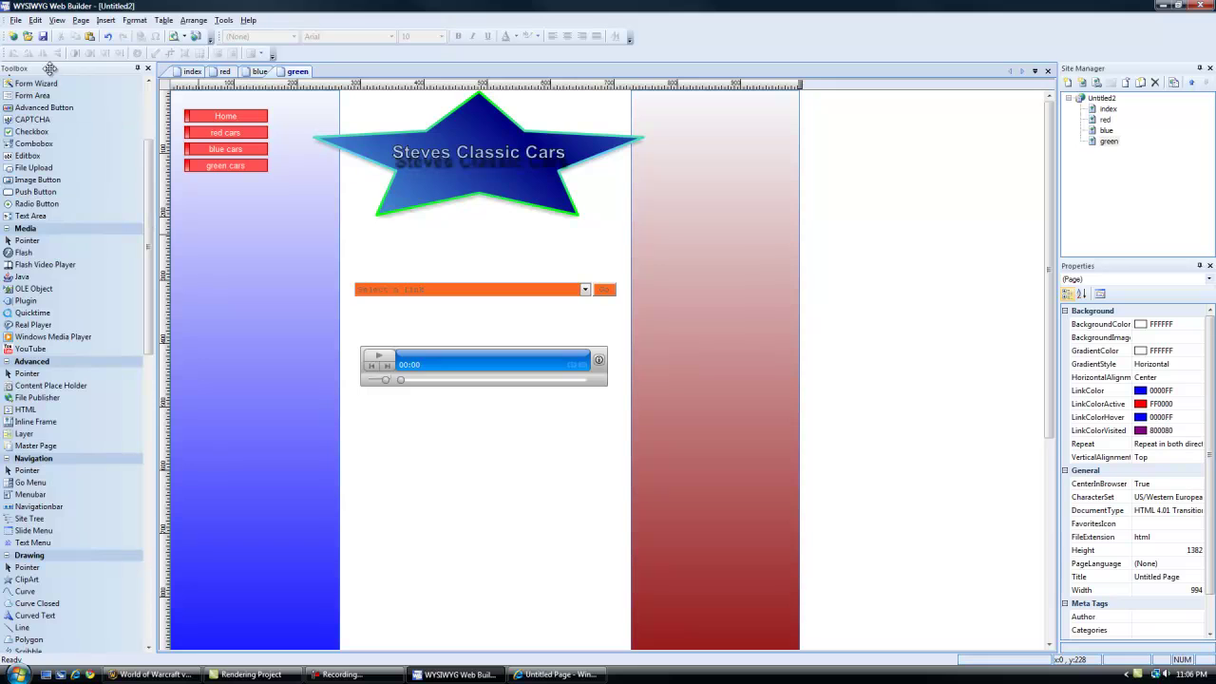
pyautogui.click(106, 20)
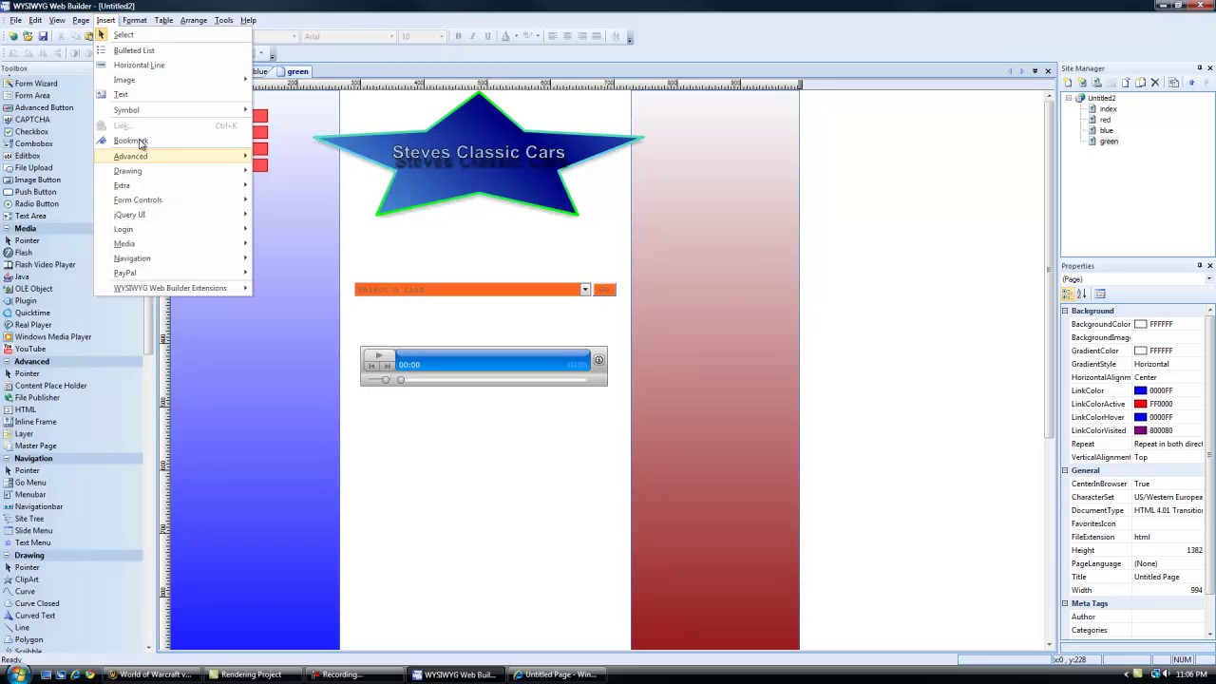
pyautogui.moveTo(138, 19)
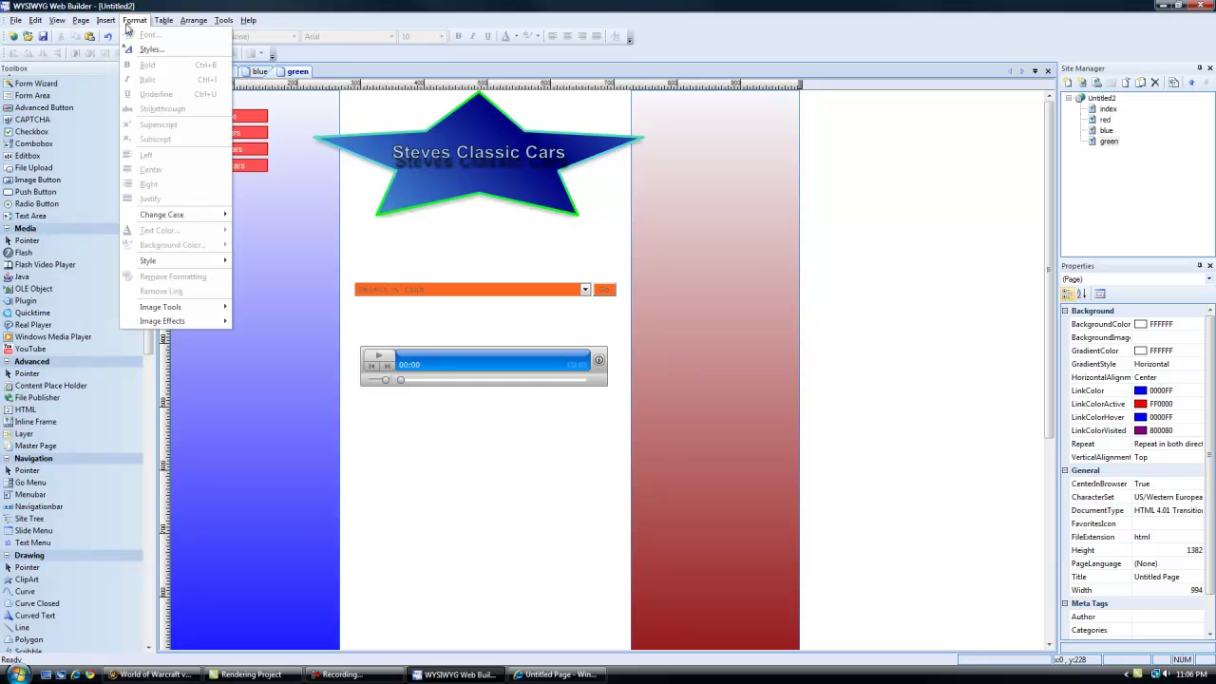
pyautogui.moveTo(97, 23)
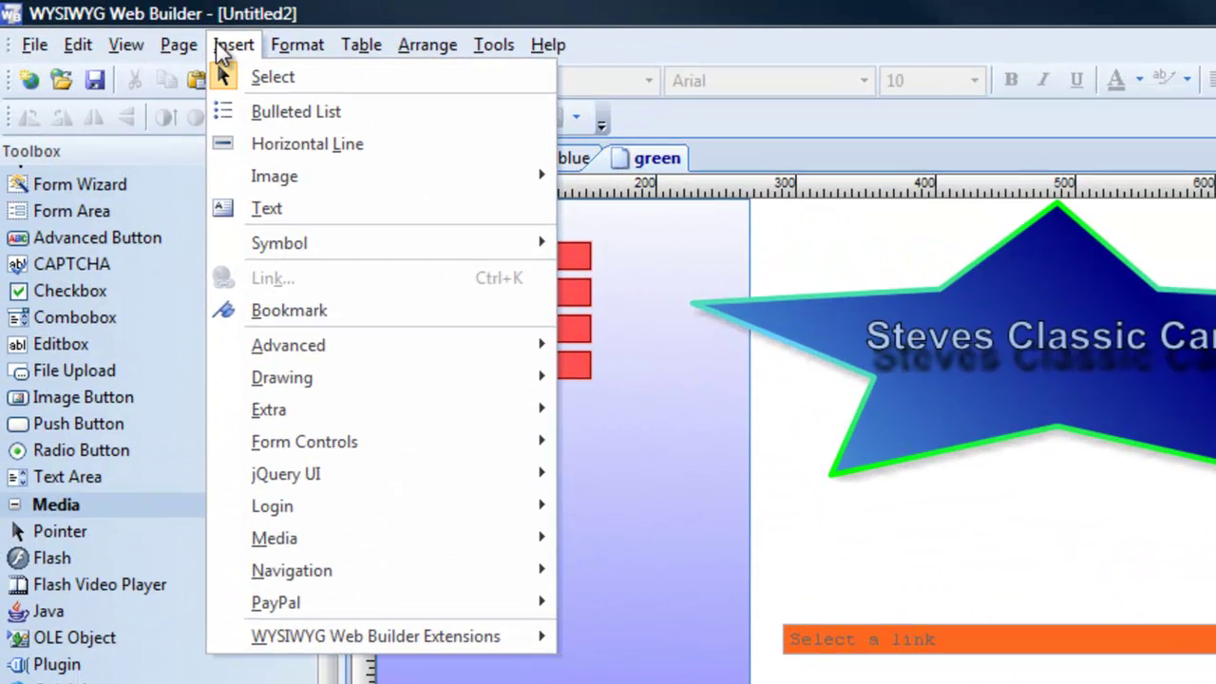
# Turn on the Table Tools toolbar under View > Toolbars
pyautogui.click(177, 45)
pyautogui.click(145, 45)
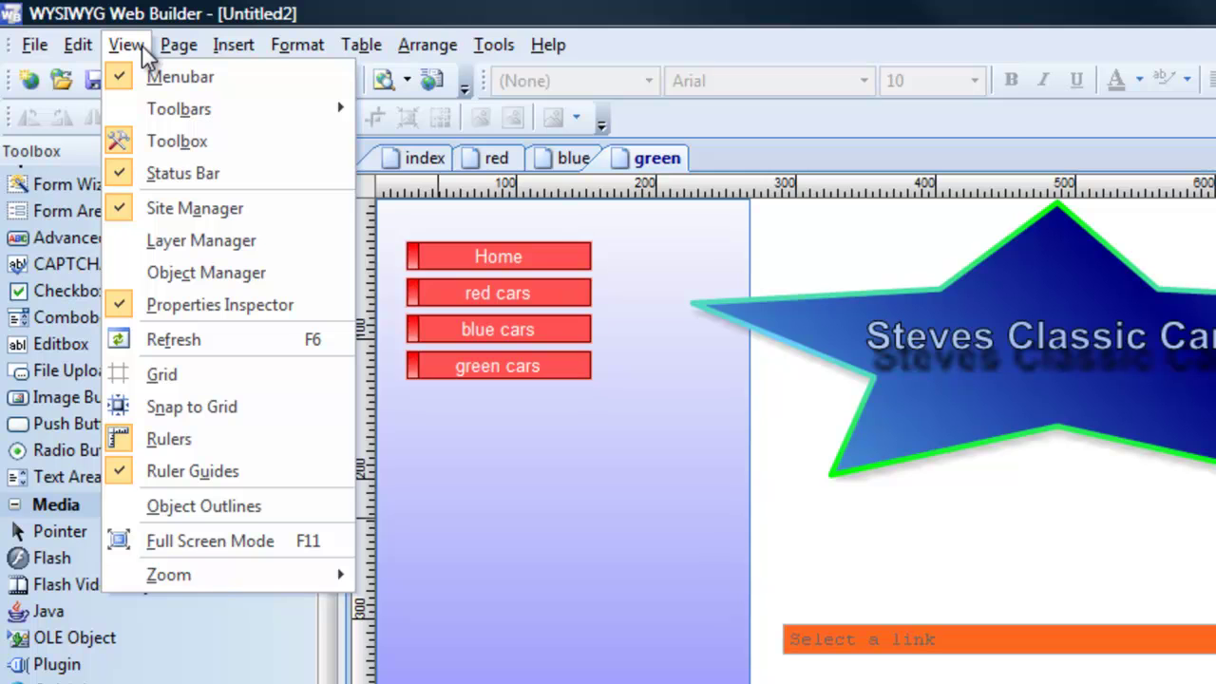
pyautogui.moveTo(190, 108)
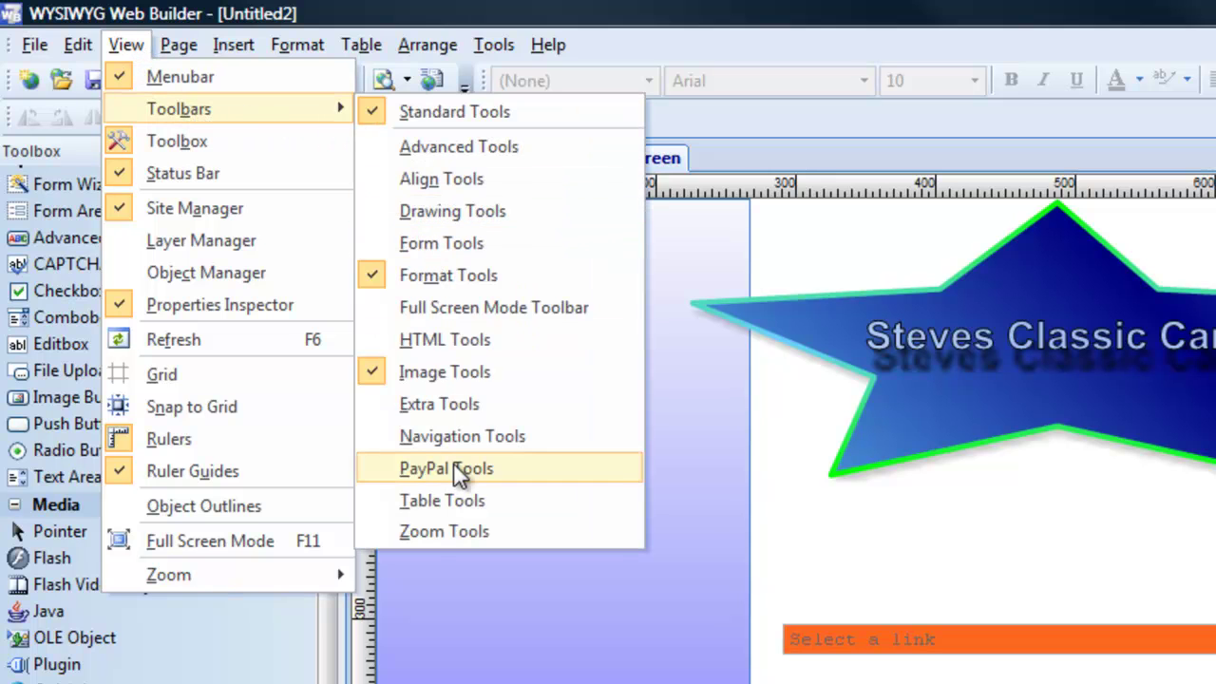
pyautogui.click(445, 511)
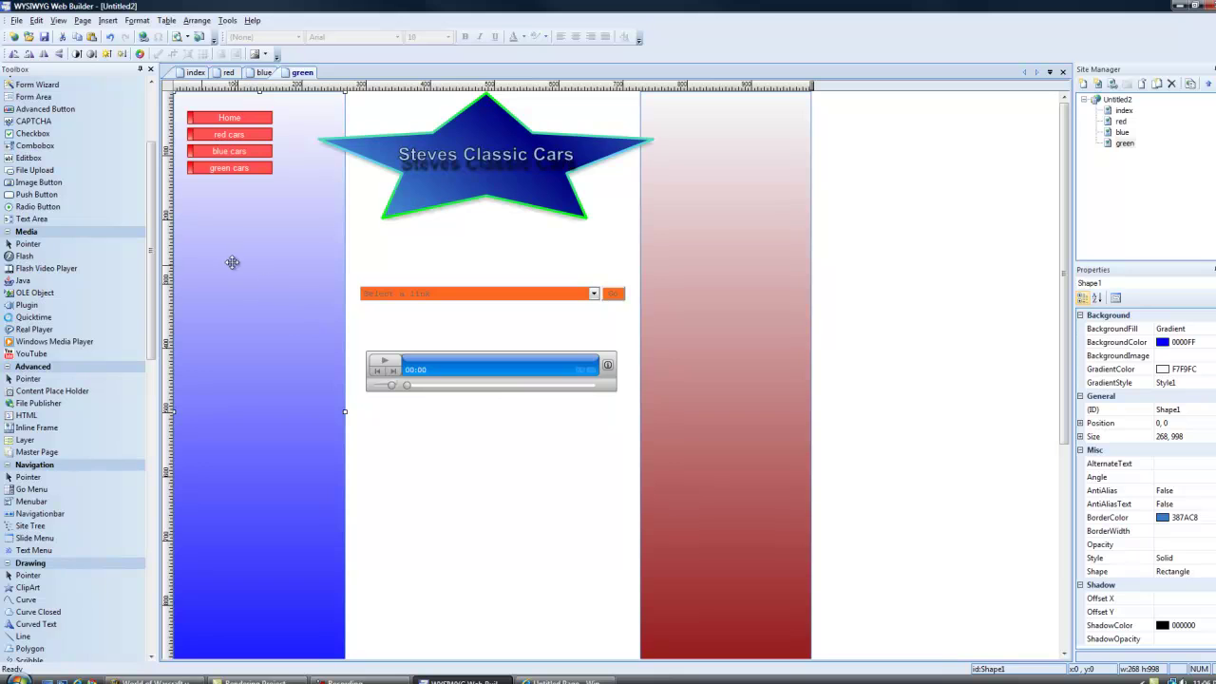
# In Site Manager, nest the red page under green beneath blue, then start publishing the site
pyautogui.moveTo(152, 217); pyautogui.dragTo(159, 137)
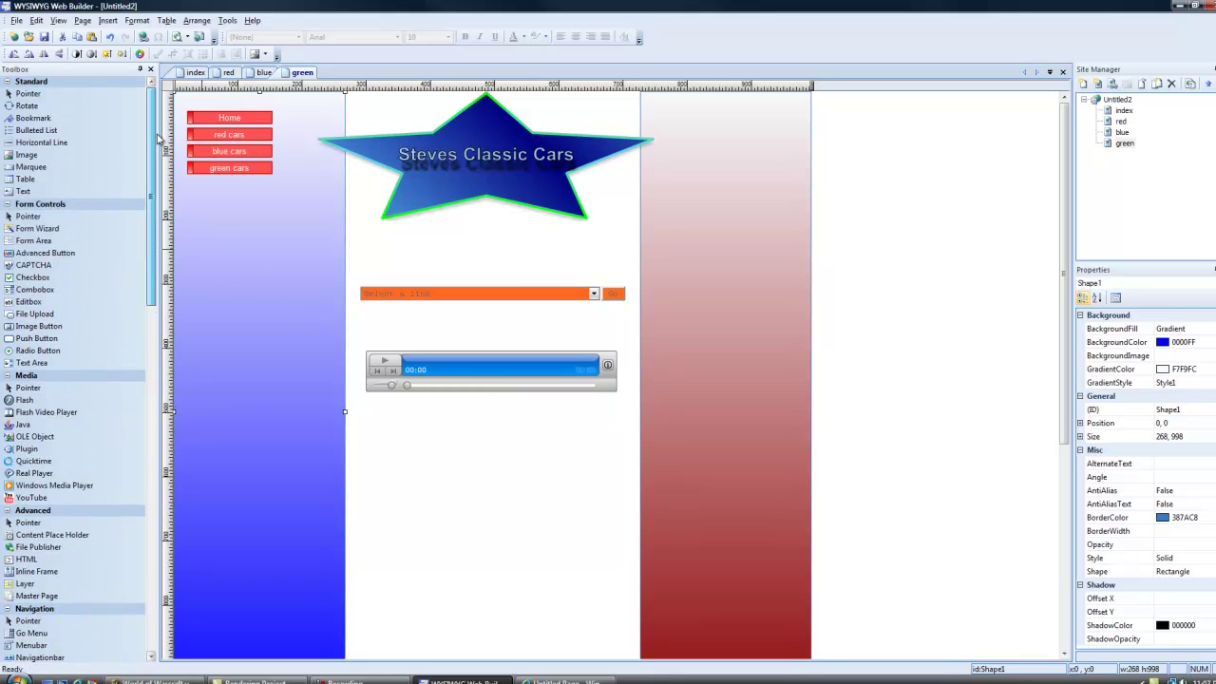
pyautogui.moveTo(150, 185); pyautogui.dragTo(152, 518)
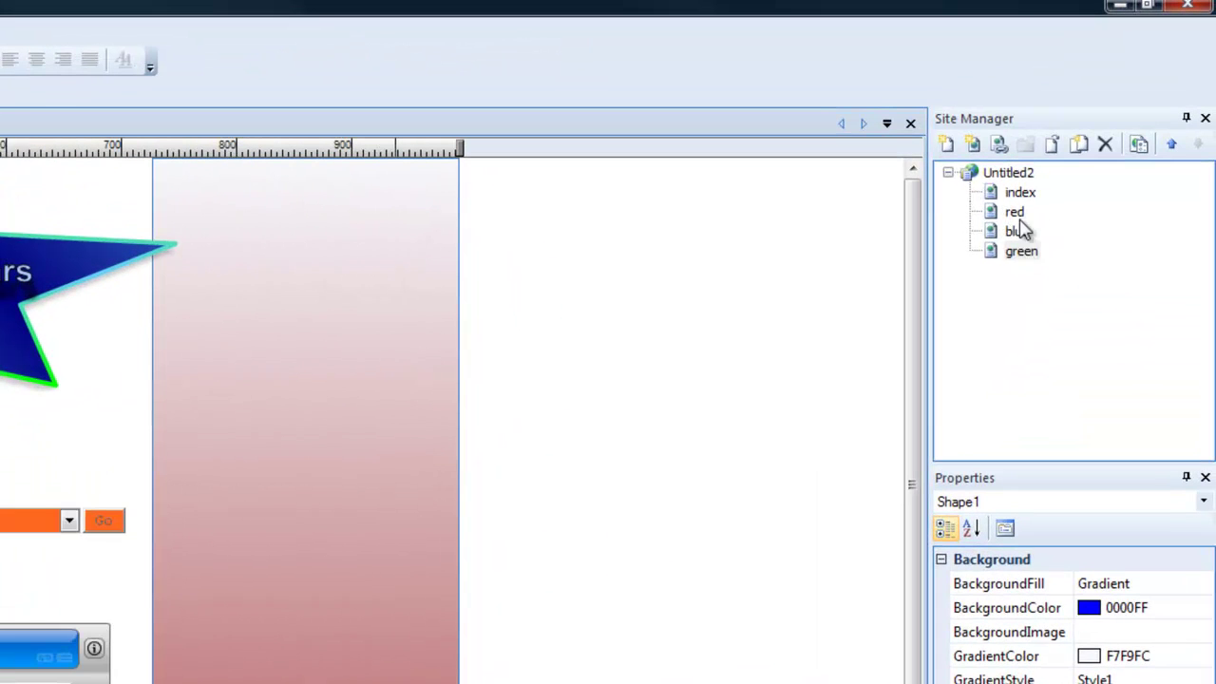
pyautogui.click(1019, 233)
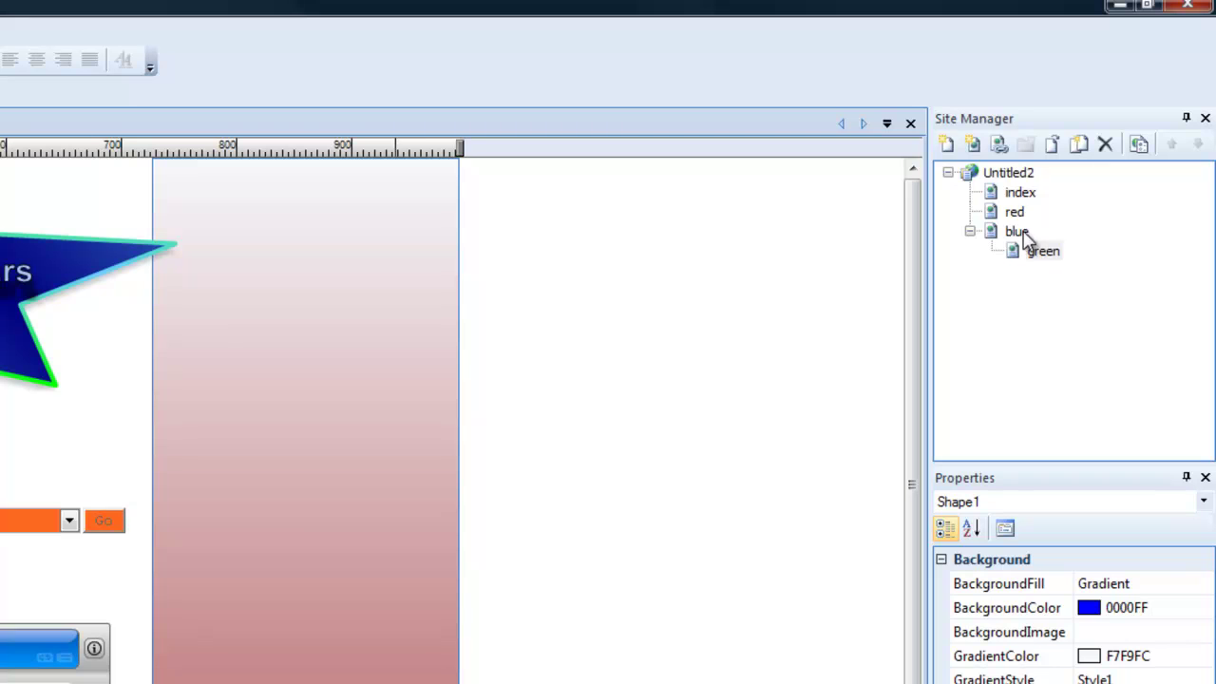
pyautogui.moveTo(1016, 215); pyautogui.dragTo(1066, 266)
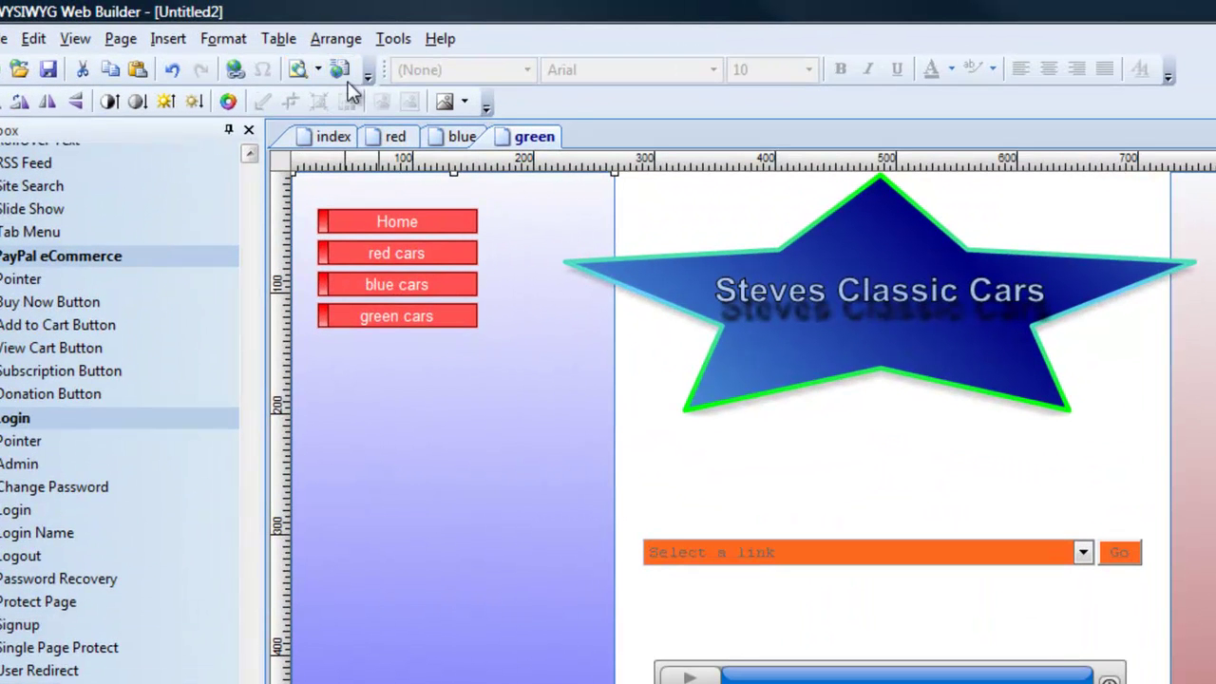
pyautogui.click(341, 68)
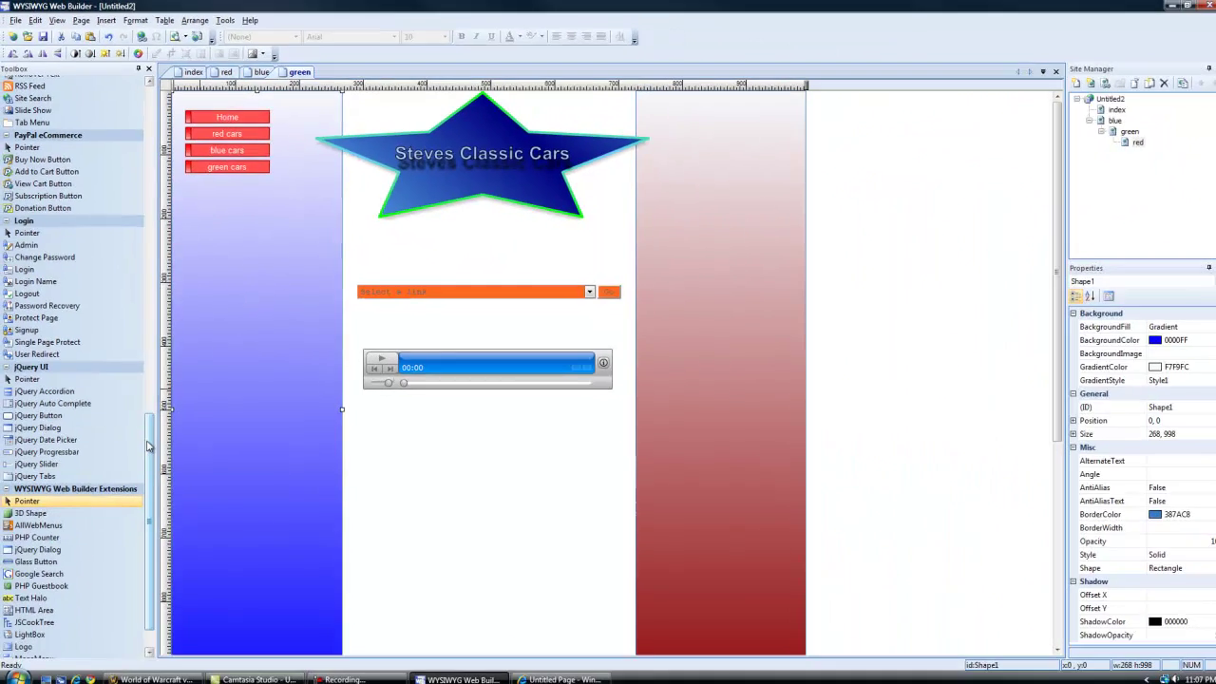
# Adjust the toolbox and page view, then insert and delete a stray Windows Media Player
pyautogui.scroll(15, 250, 440)
pyautogui.moveTo(159, 230); pyautogui.dragTo(157, 109)
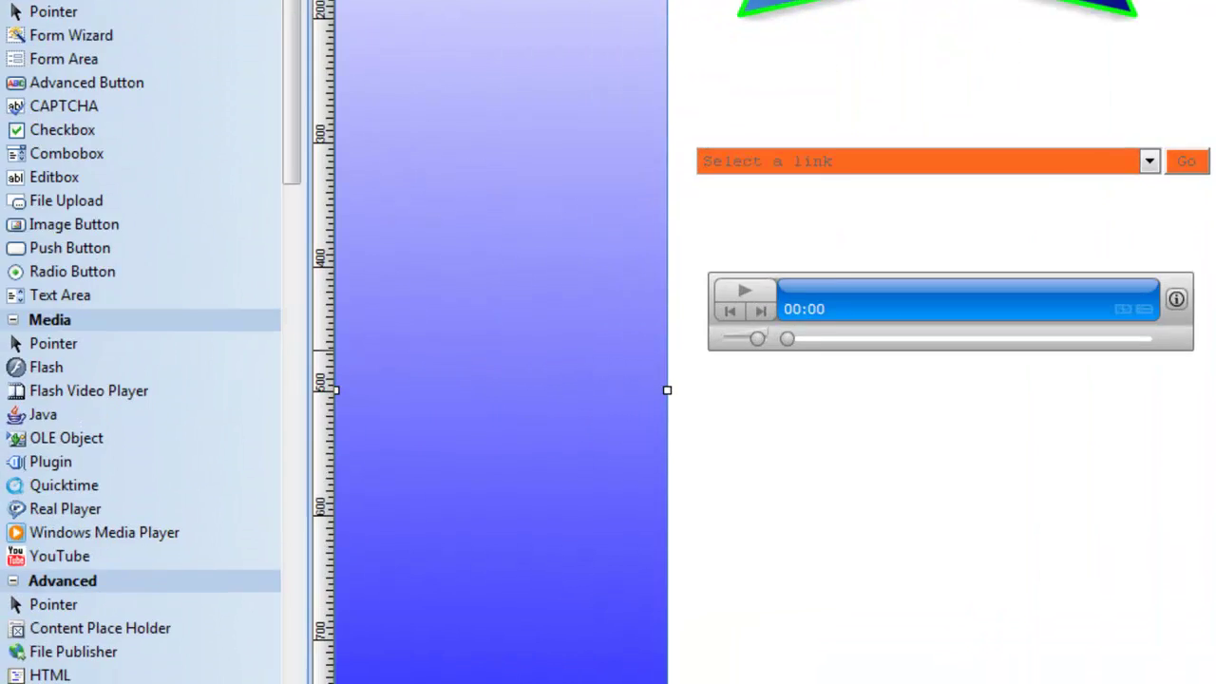
pyautogui.scroll(-5, 76, 380)
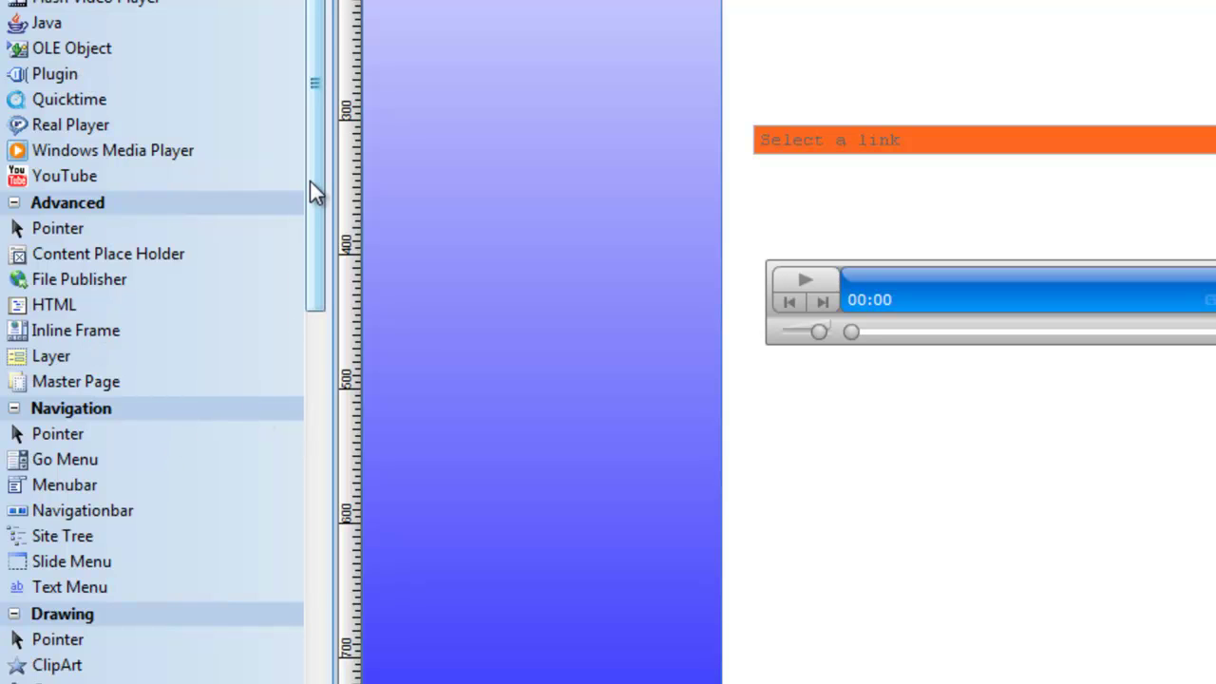
pyautogui.moveTo(315, 190); pyautogui.dragTo(313, 244)
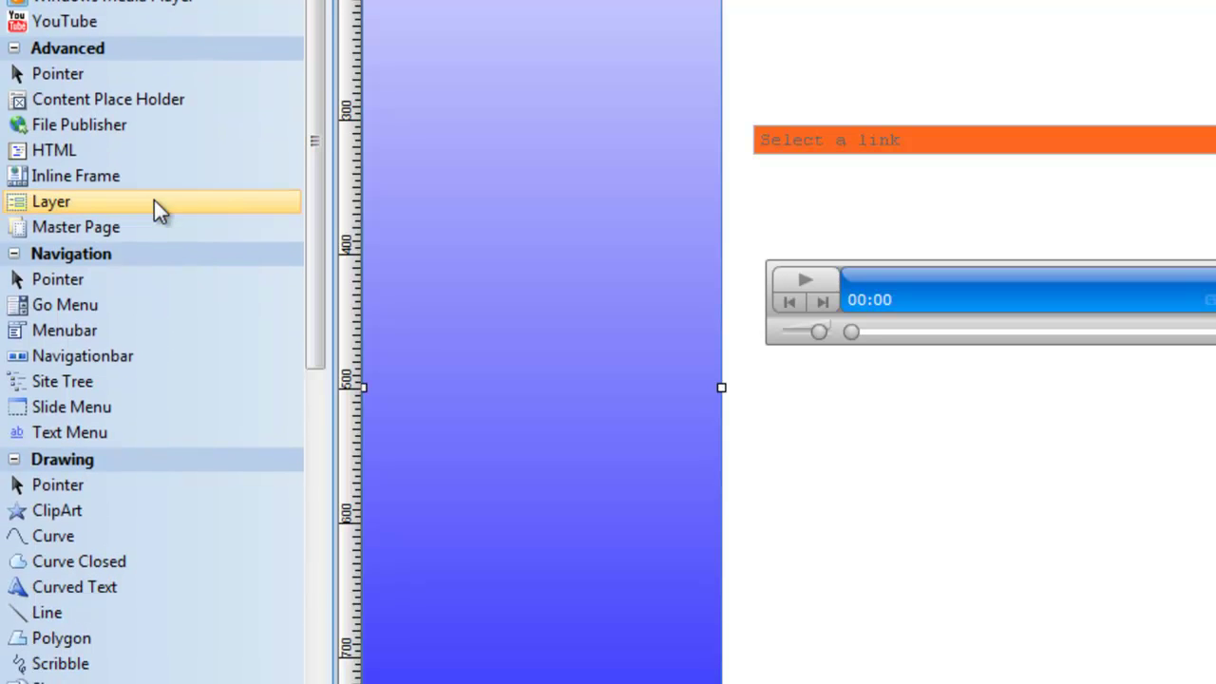
pyautogui.moveTo(323, 119); pyautogui.dragTo(326, 102)
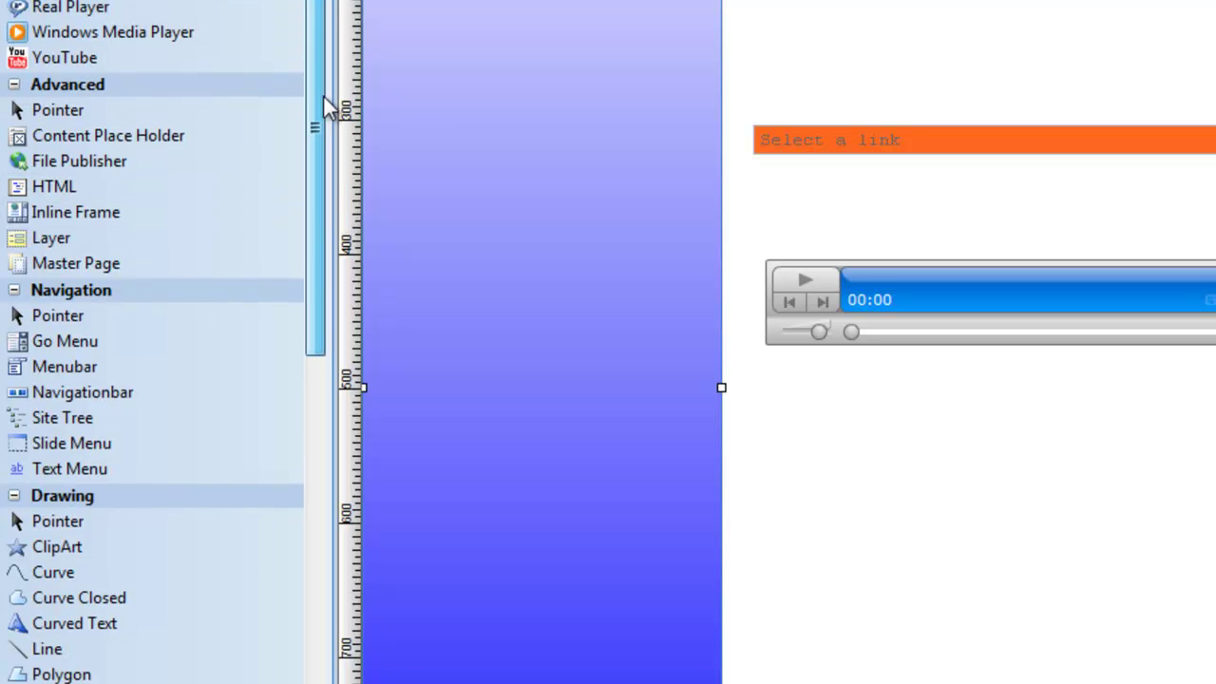
pyautogui.click(82, 30)
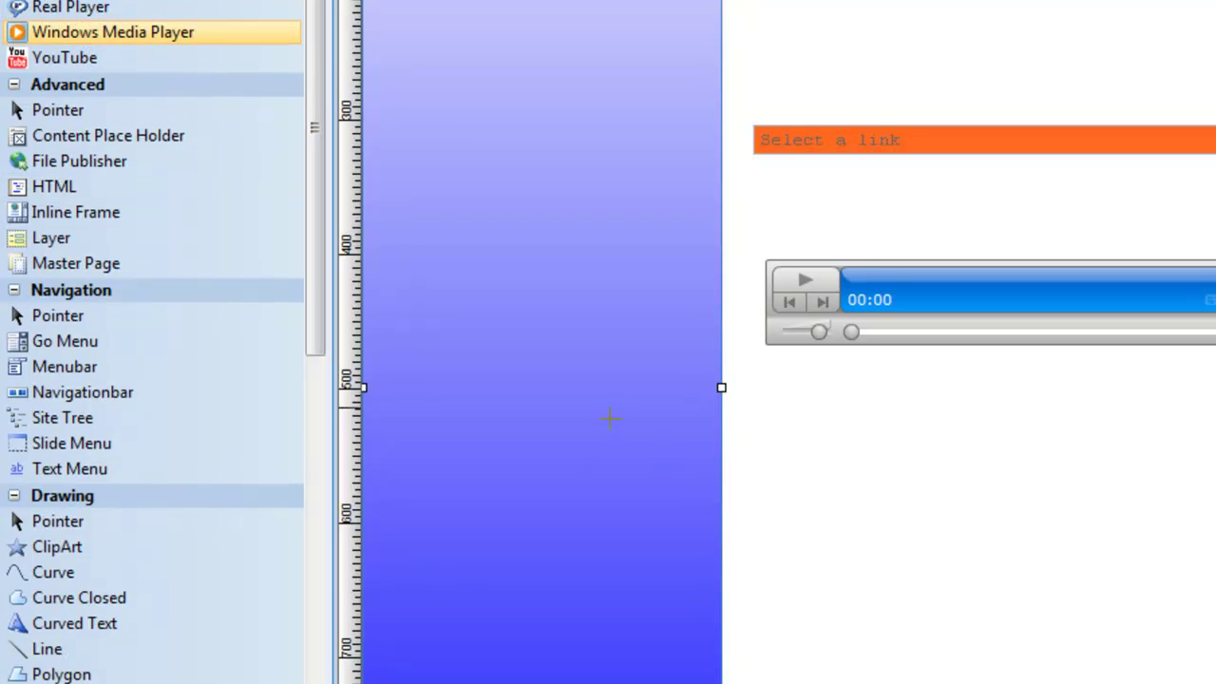
pyautogui.moveTo(664, 455)
pyautogui.mouseDown()
pyautogui.moveTo(1052, 683)
pyautogui.moveTo(1215, 683)
pyautogui.moveTo(989, 667)
pyautogui.mouseUp()
pyautogui.press('Delete')
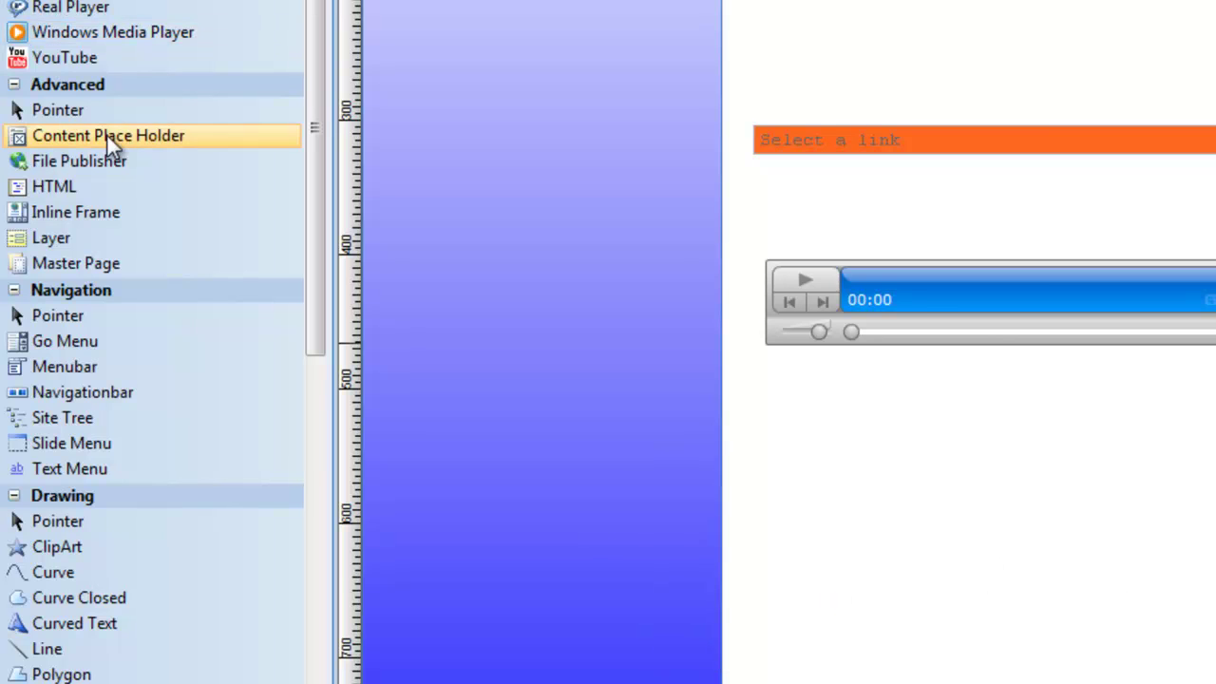
# Draw a YouTube video below the MP3 player, turn Autostart off, and shift it right
pyautogui.click(66, 57)
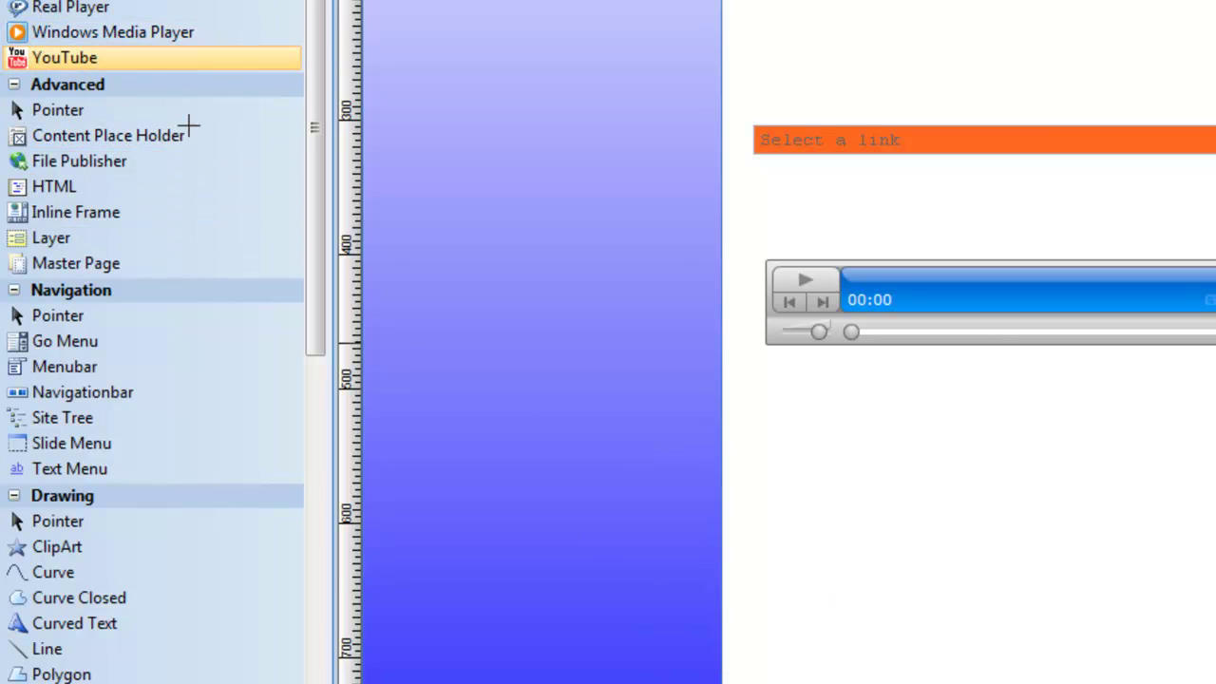
pyautogui.moveTo(548, 393)
pyautogui.mouseDown()
pyautogui.moveTo(1104, 683)
pyautogui.moveTo(1215, 683)
pyautogui.mouseUp()
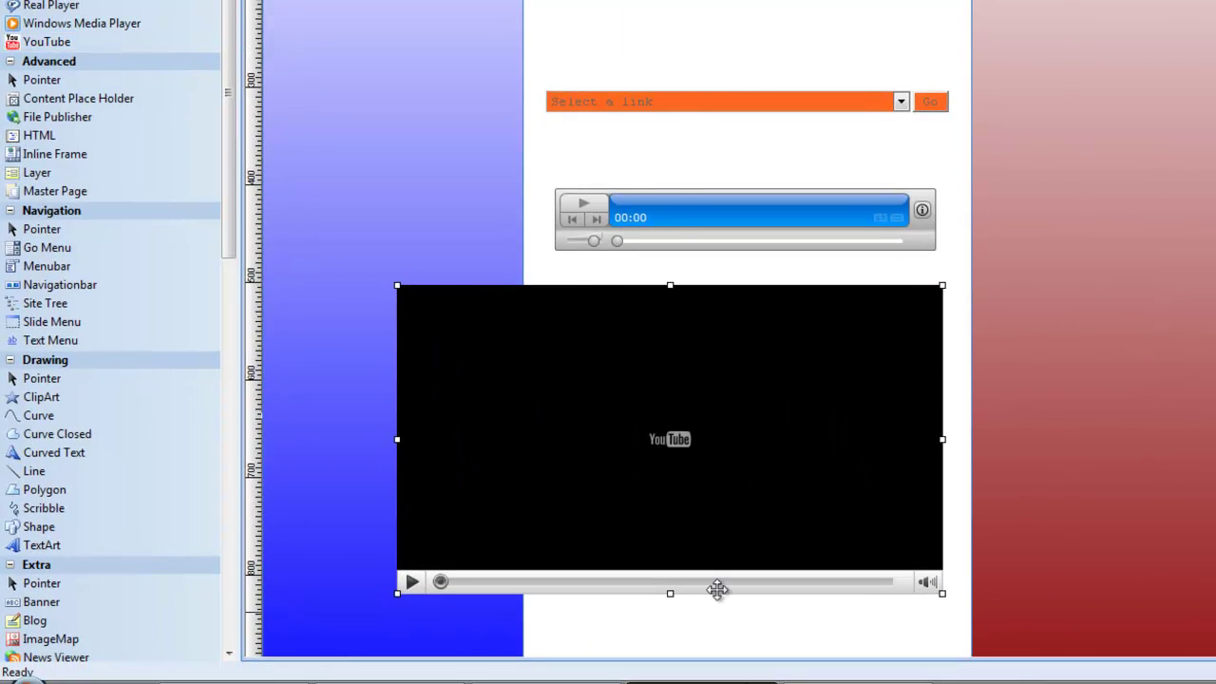
pyautogui.doubleClick(686, 489)
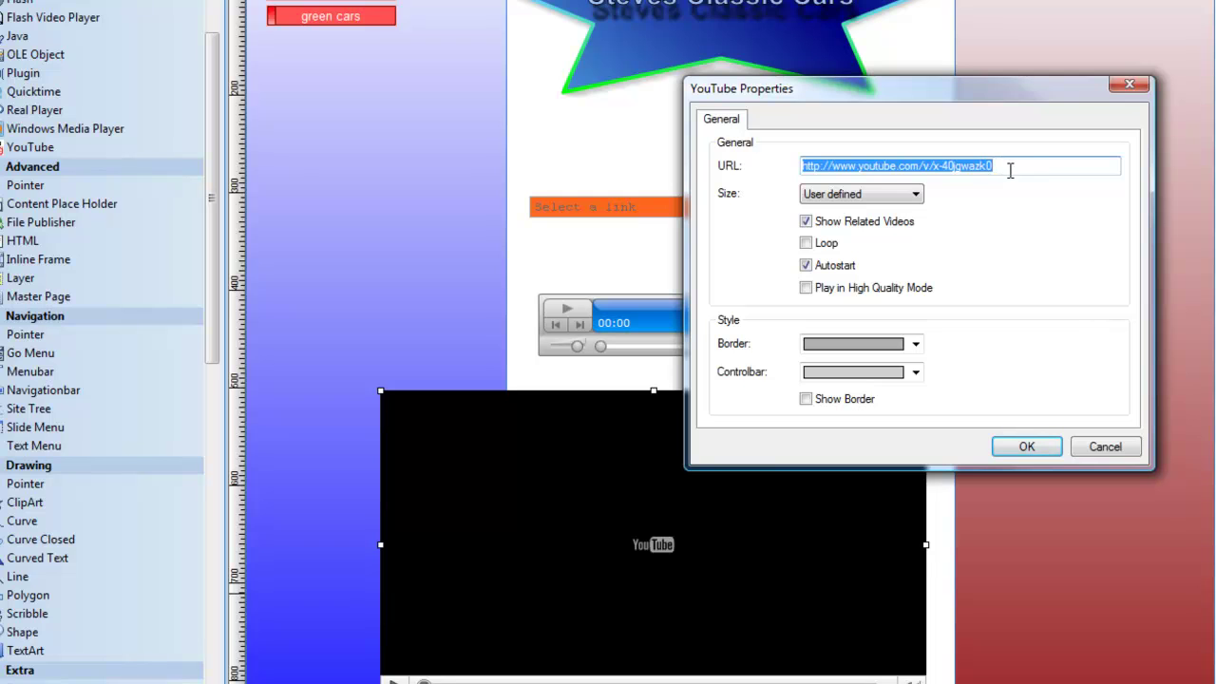
pyautogui.click(807, 269)
pyautogui.click(1023, 446)
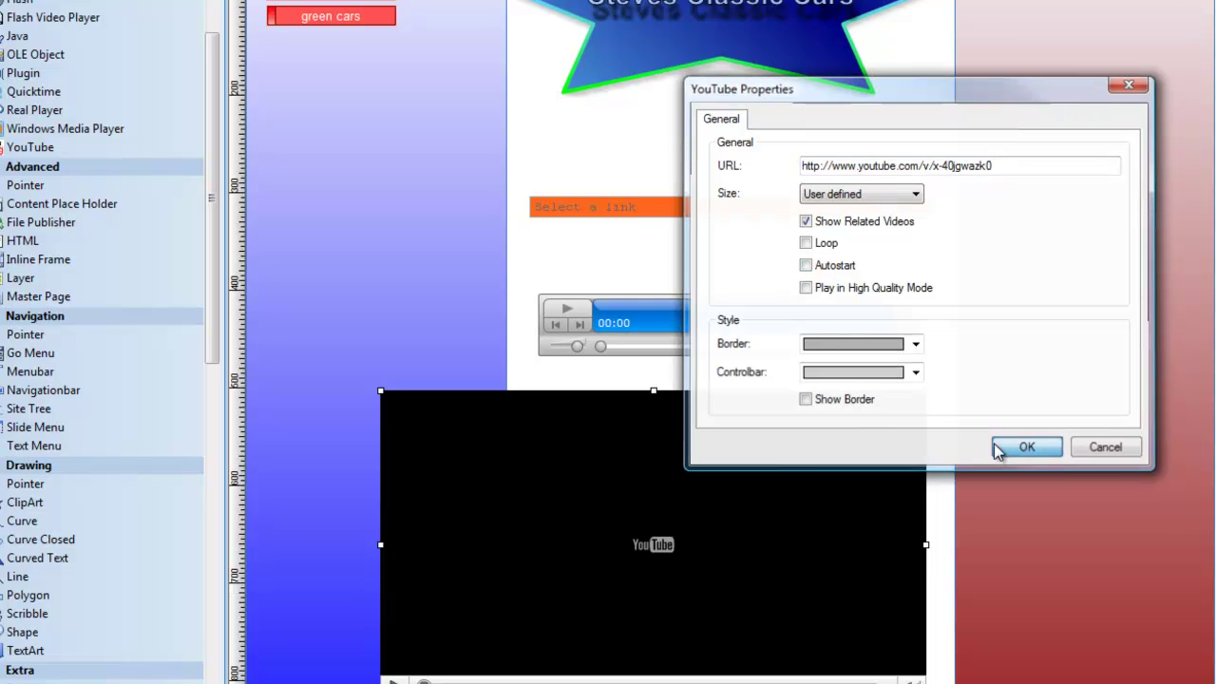
pyautogui.moveTo(838, 496); pyautogui.dragTo(927, 490)
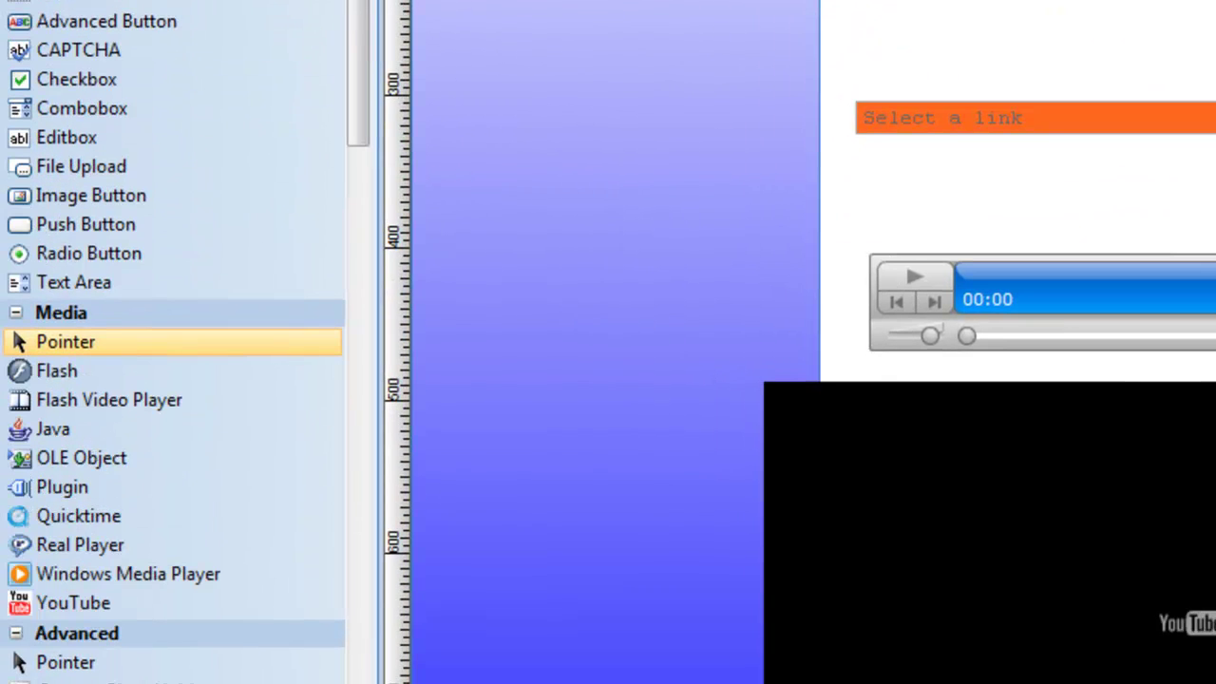
# Draw a Marquee in the right column, try olive text, and move it to the column top
pyautogui.click(68, 238)
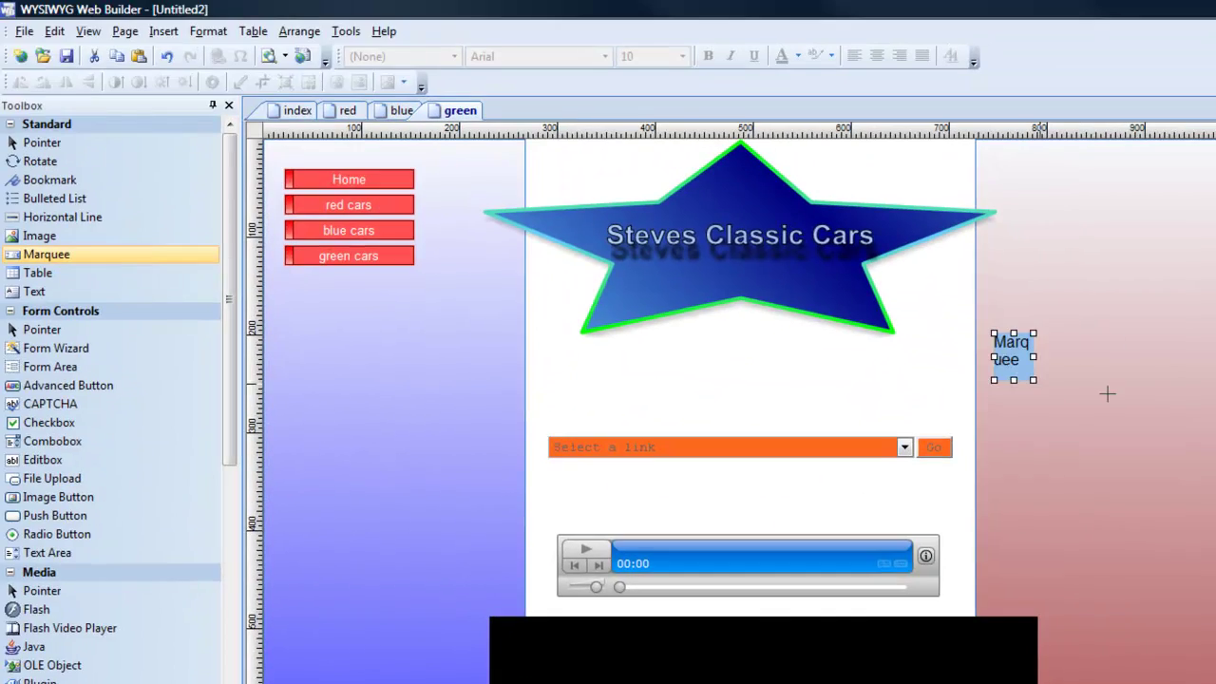
pyautogui.moveTo(971, 294); pyautogui.dragTo(1165, 358)
pyautogui.doubleClick(666, 318)
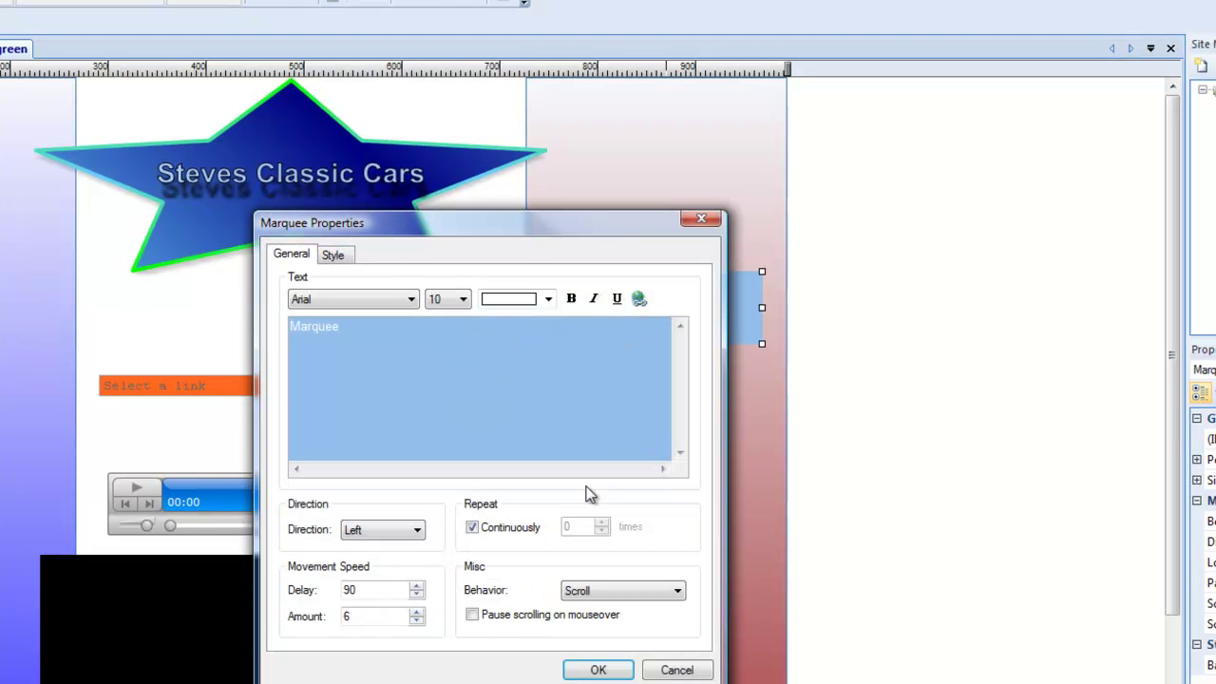
pyautogui.click(548, 298)
pyautogui.click(530, 341)
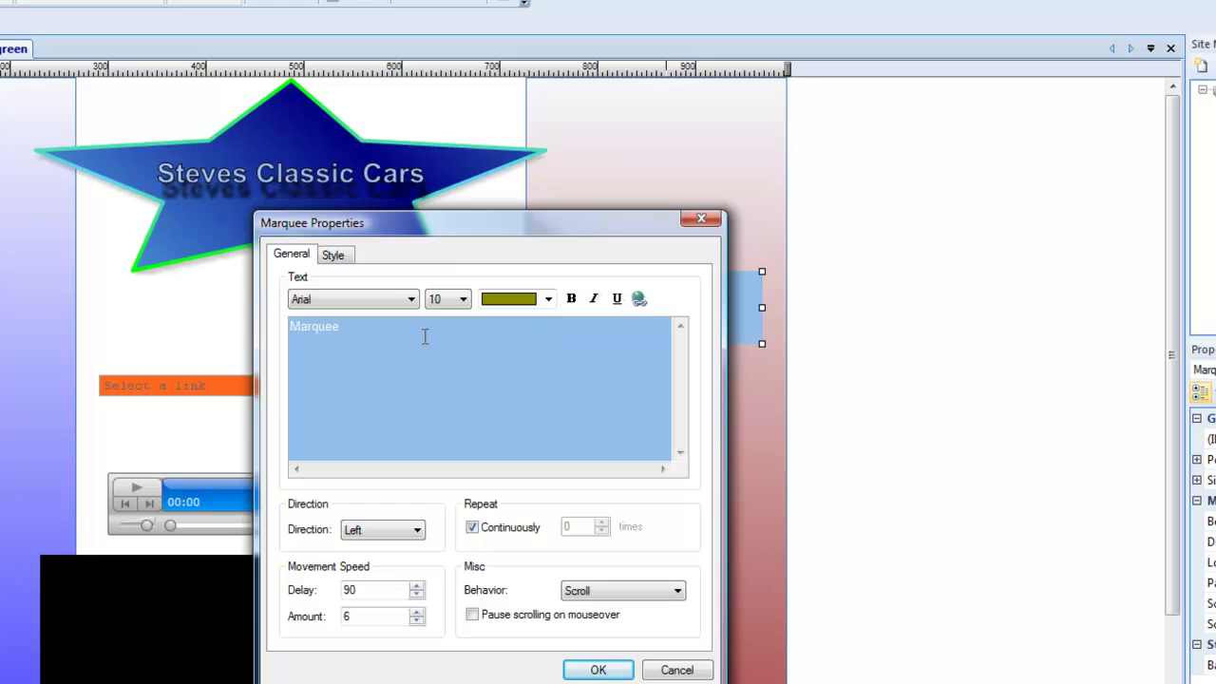
pyautogui.moveTo(418, 334); pyautogui.dragTo(210, 312)
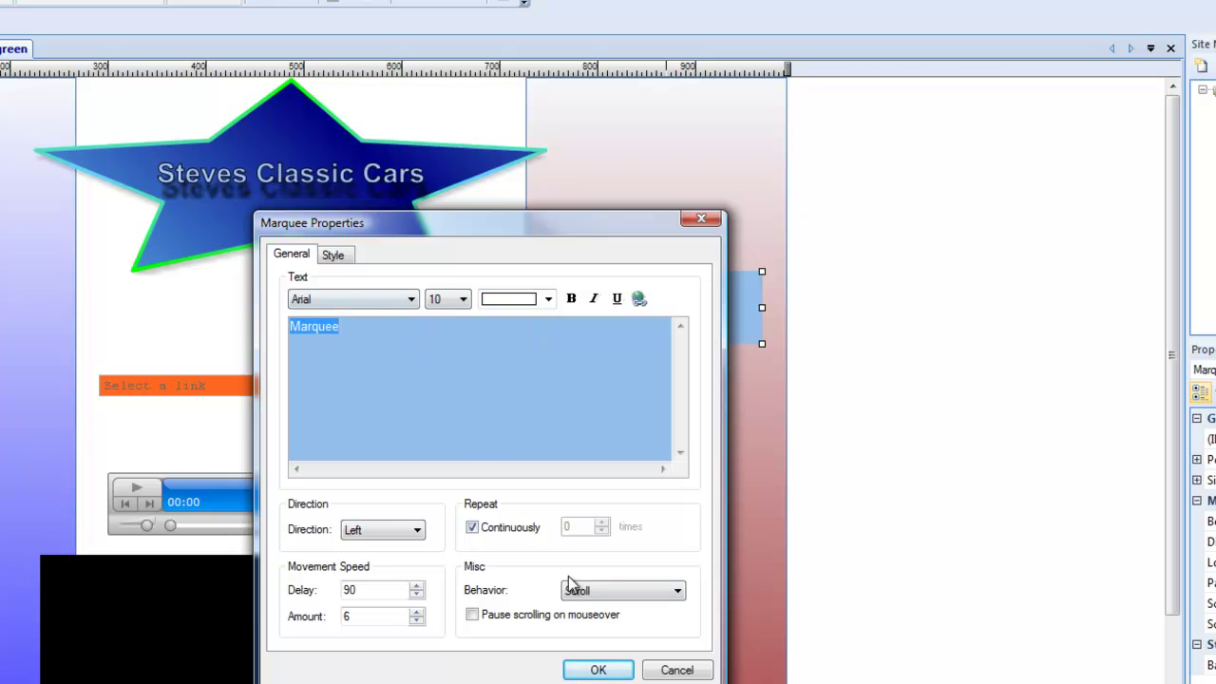
pyautogui.click(598, 670)
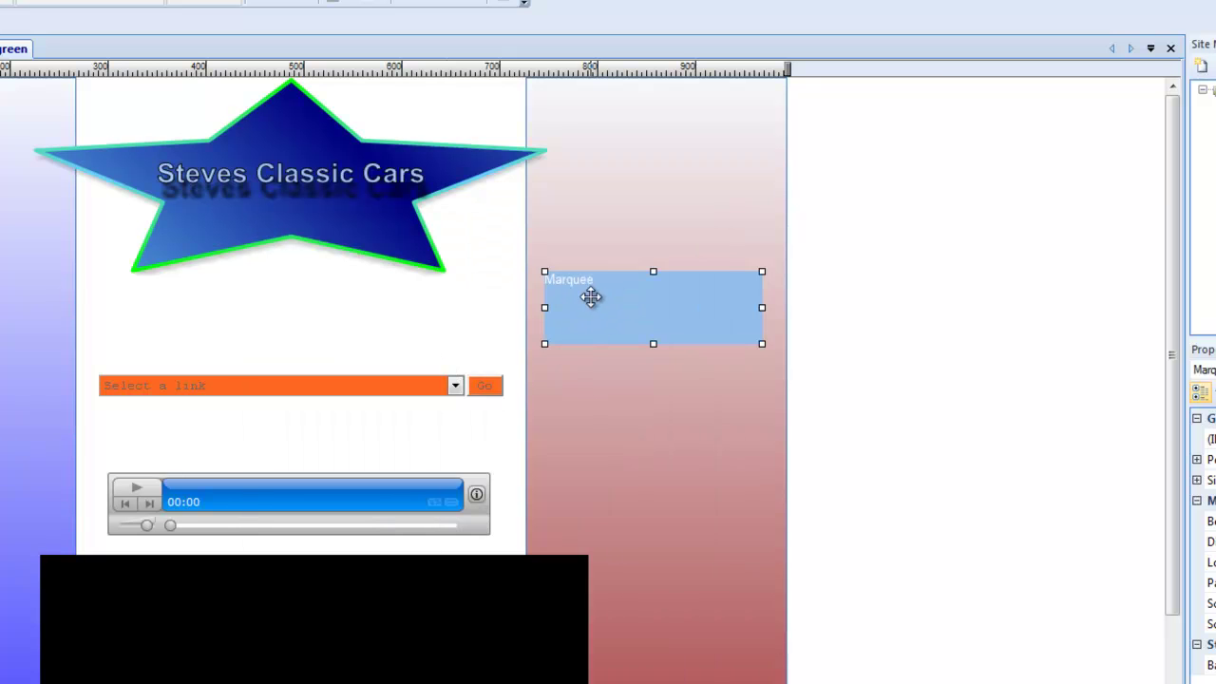
pyautogui.moveTo(695, 316); pyautogui.dragTo(681, 145)
# Give the marquee a yellow Style background colour
pyautogui.doubleClick(681, 145)
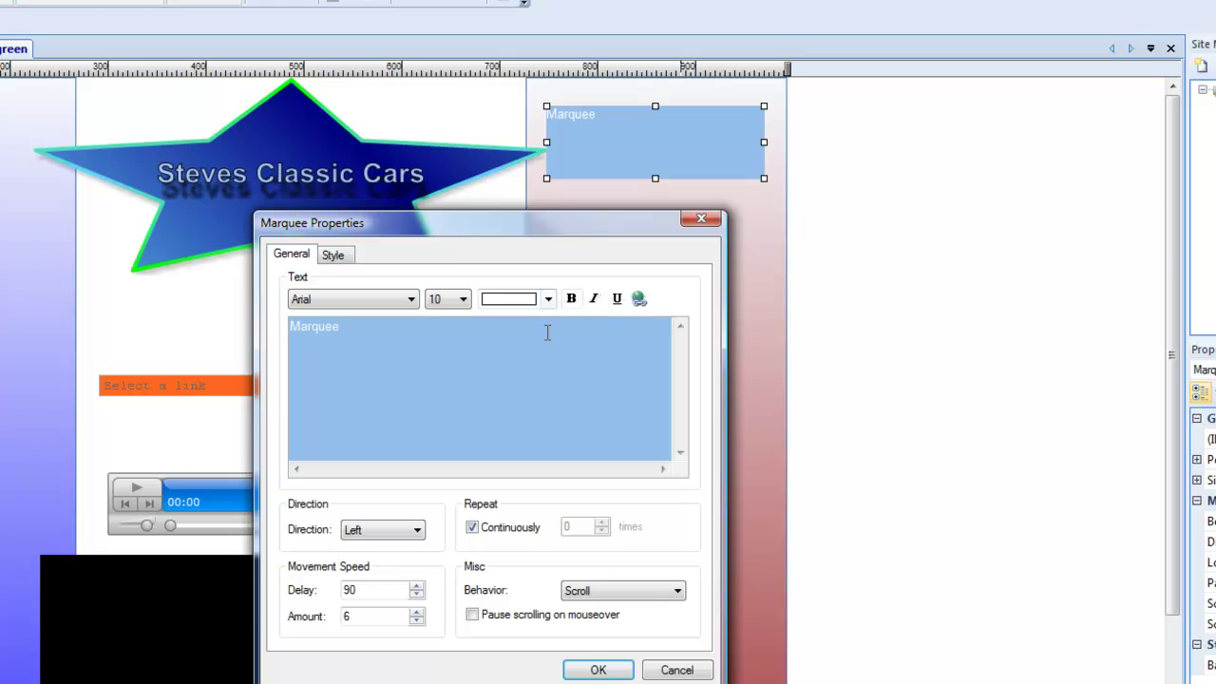
pyautogui.click(337, 256)
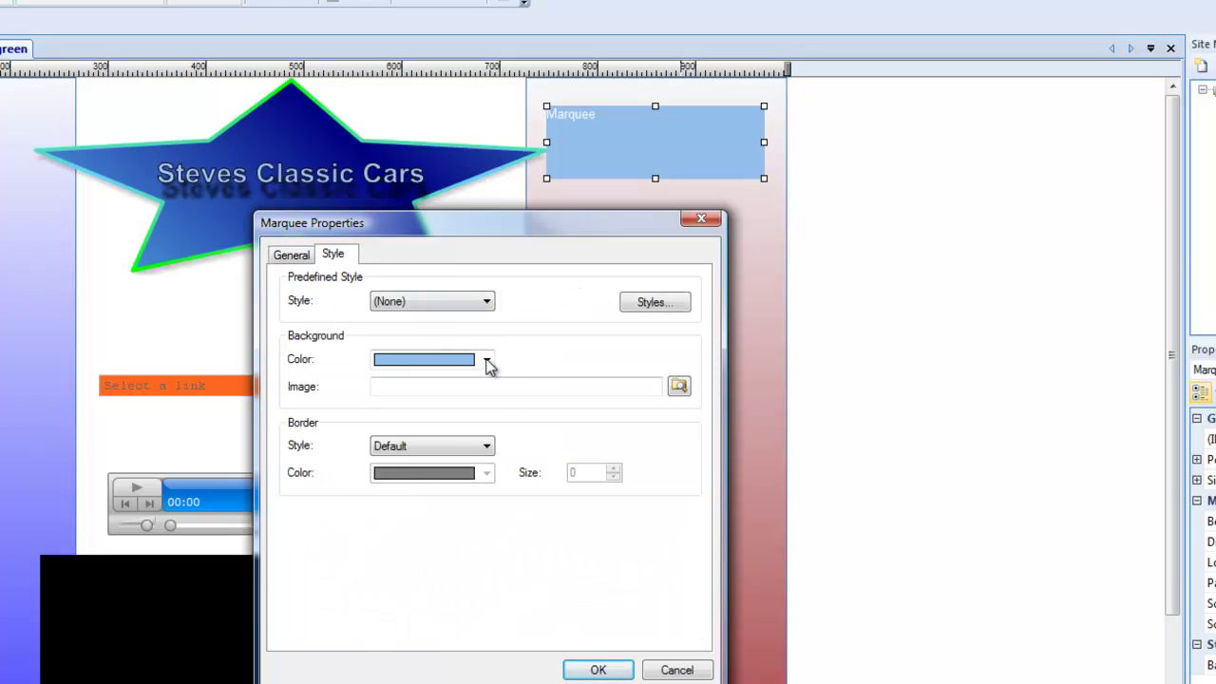
pyautogui.click(486, 360)
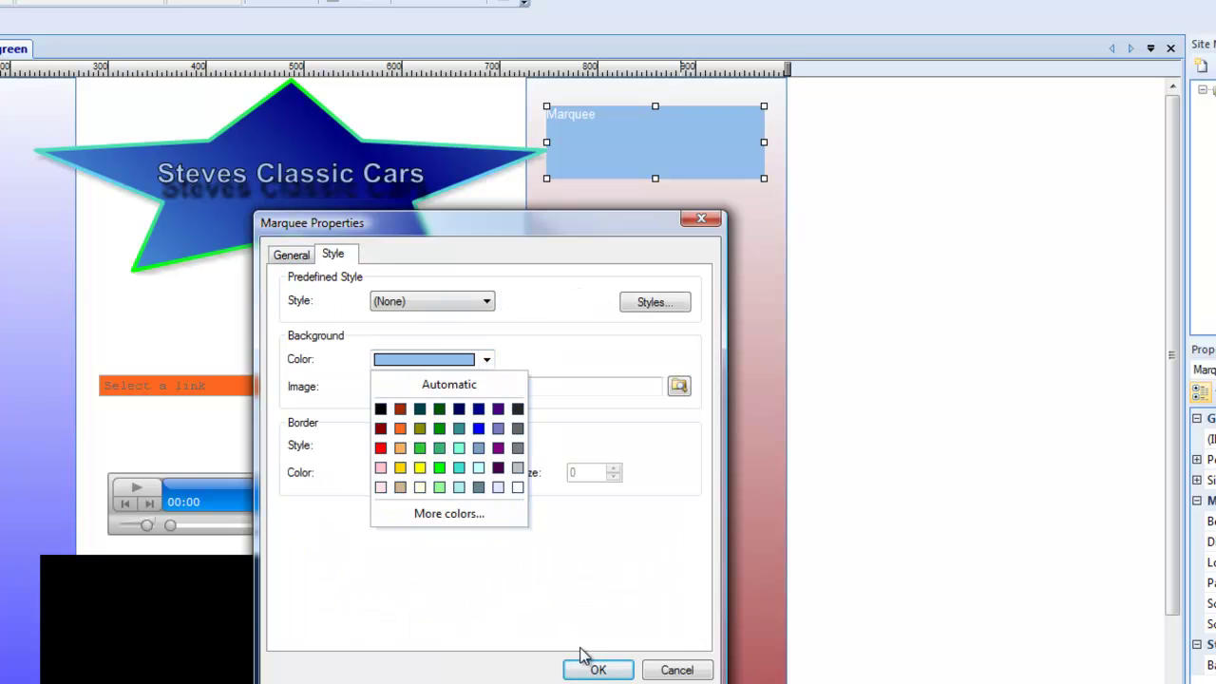
pyautogui.click(598, 670)
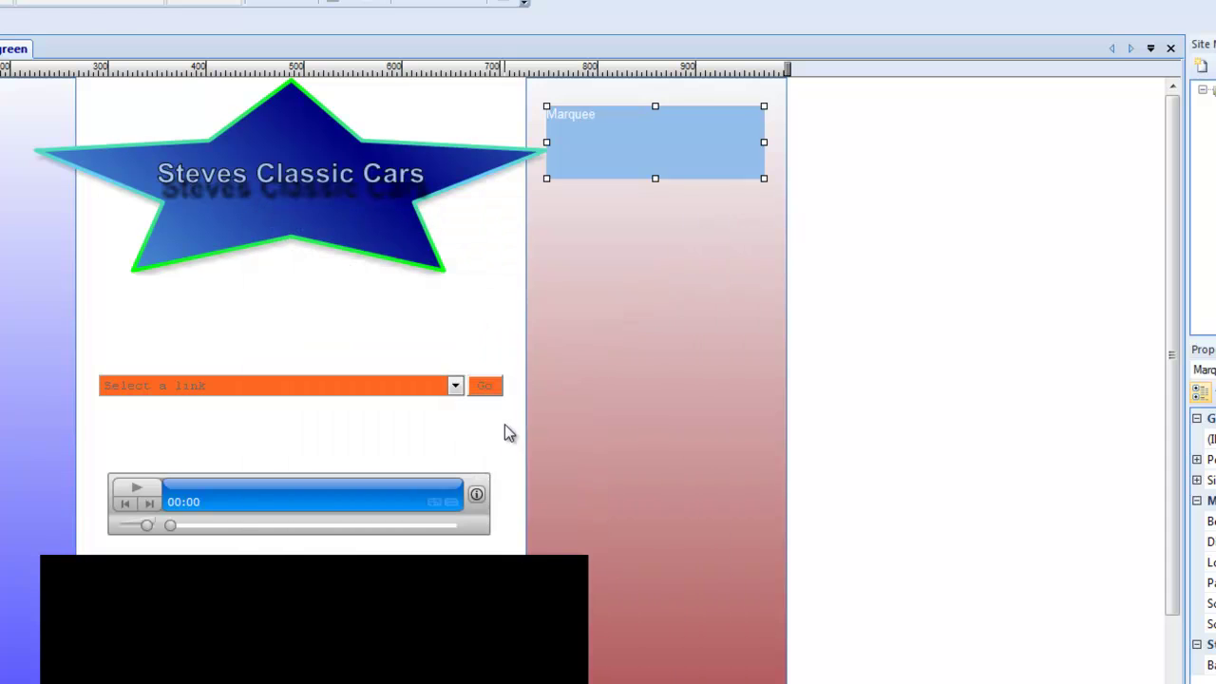
pyautogui.doubleClick(608, 133)
pyautogui.click(338, 257)
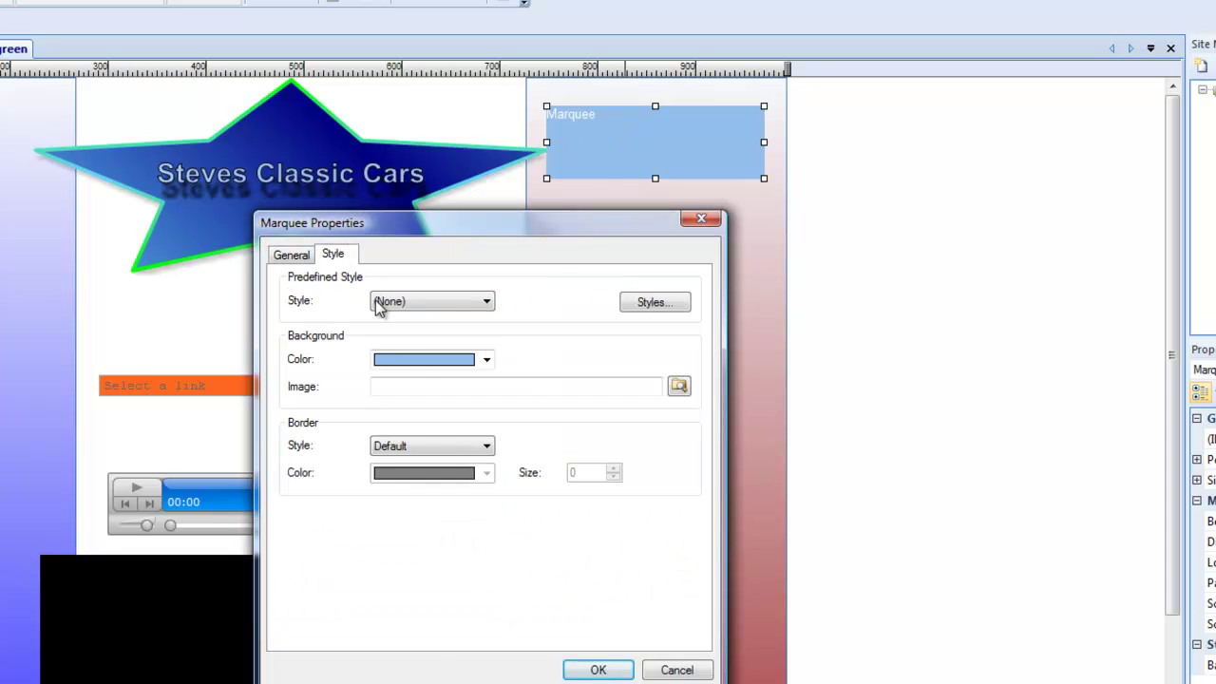
pyautogui.click(486, 361)
pyautogui.click(420, 467)
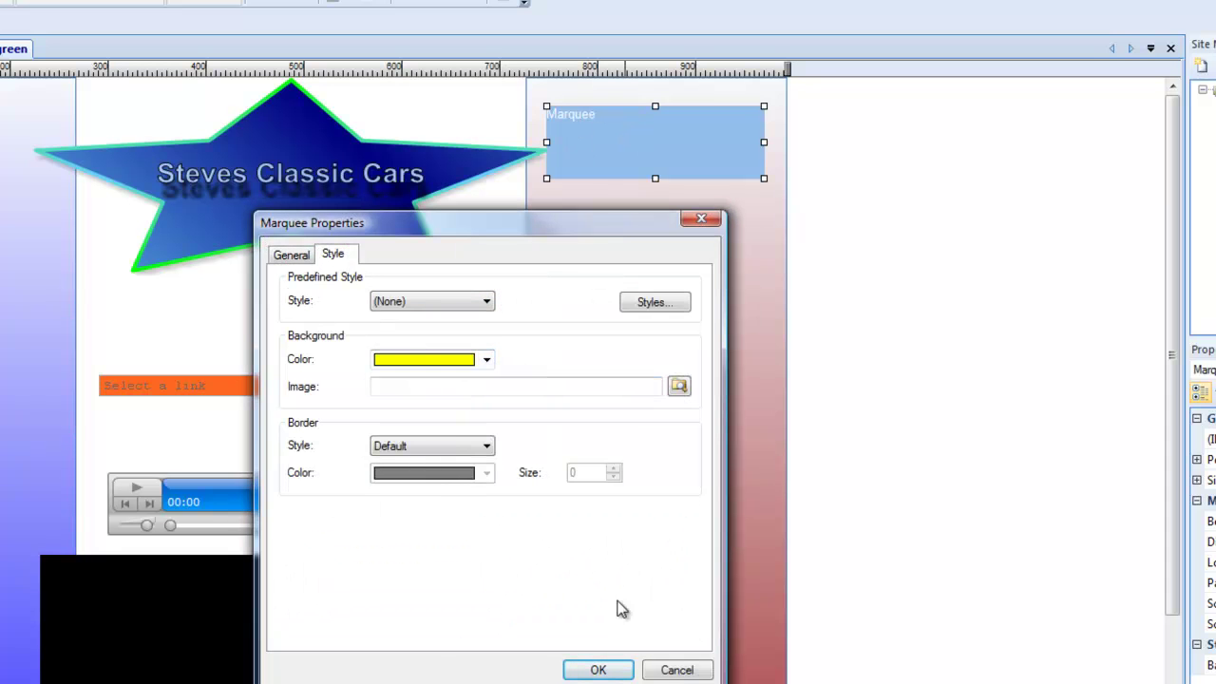
pyautogui.click(598, 669)
# Make the marquee text red and preview the page in the browser with F5
pyautogui.doubleClick(611, 141)
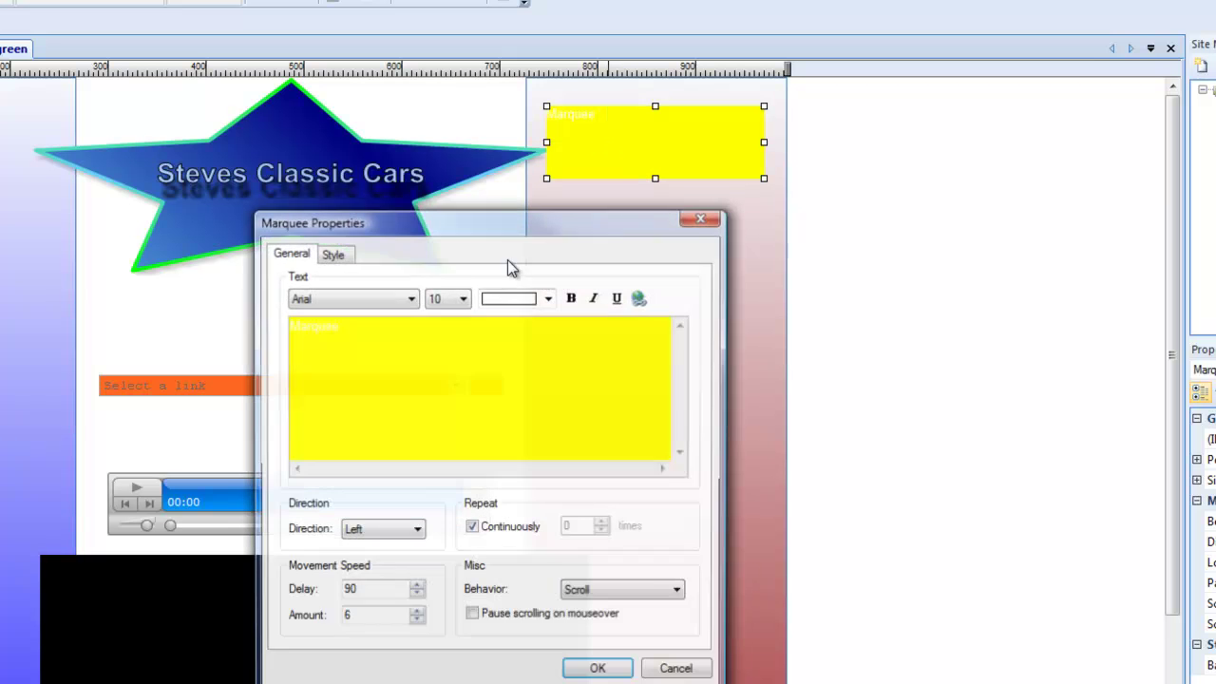
pyautogui.click(548, 298)
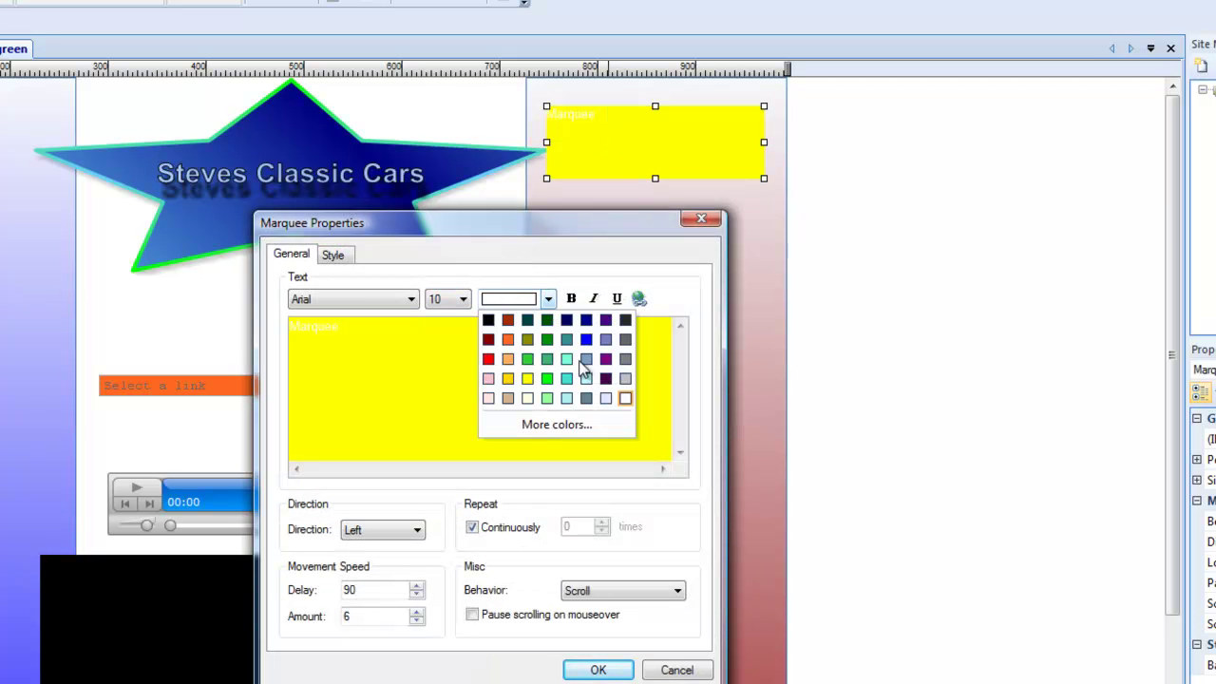
pyautogui.click(496, 348)
pyautogui.moveTo(285, 326); pyautogui.dragTo(340, 325)
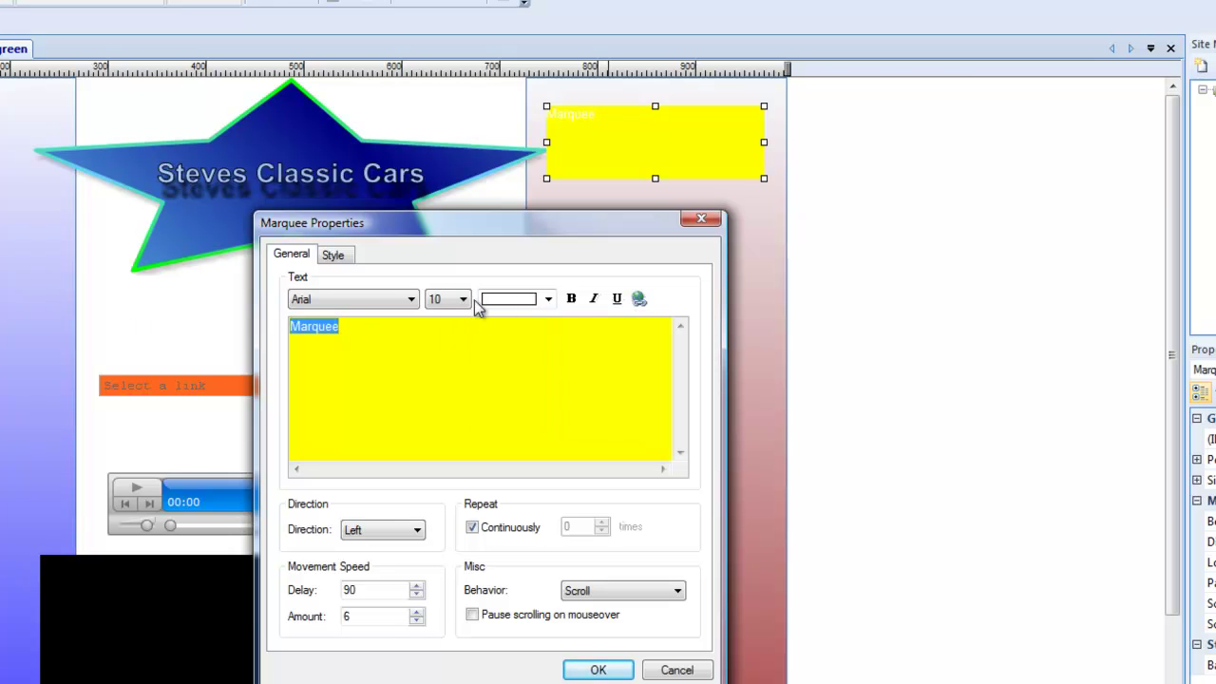
pyautogui.click(548, 299)
pyautogui.click(490, 359)
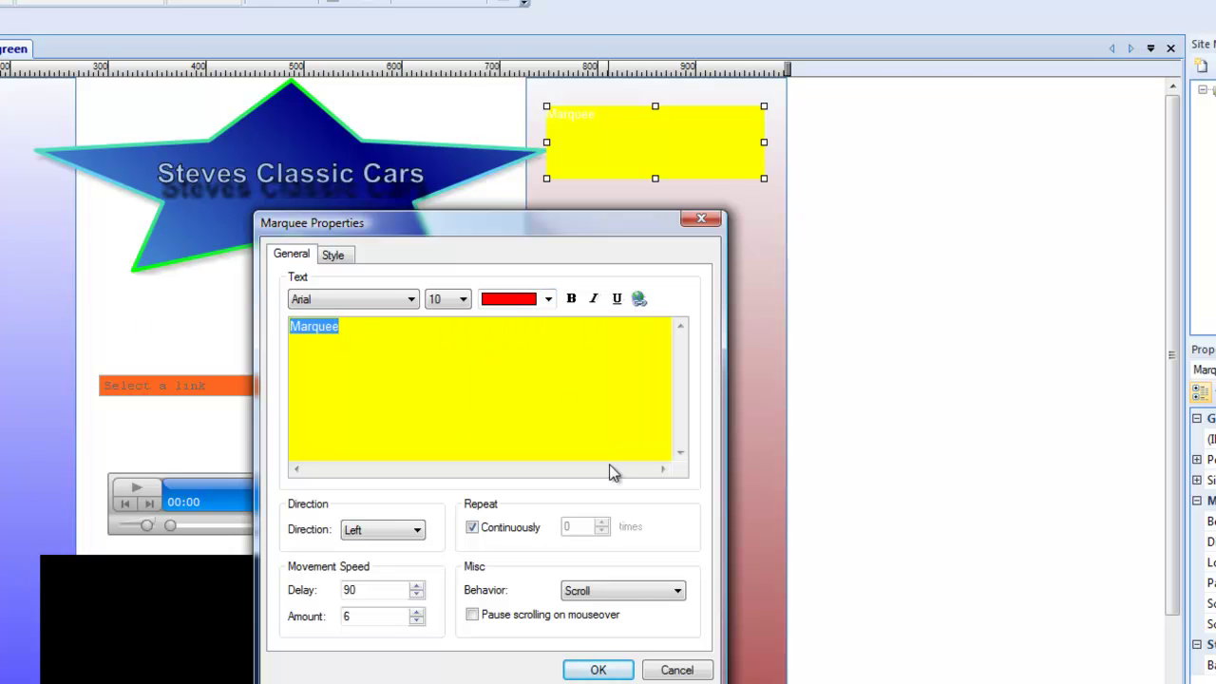
pyautogui.click(606, 667)
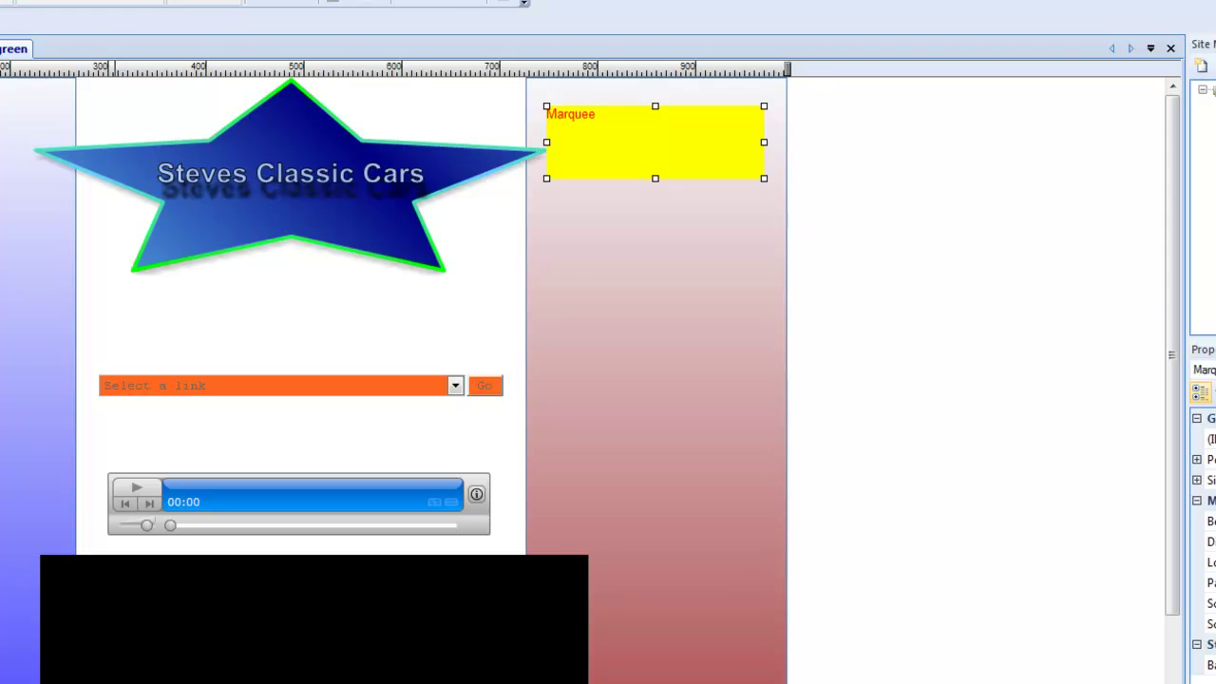
pyautogui.press('F5')
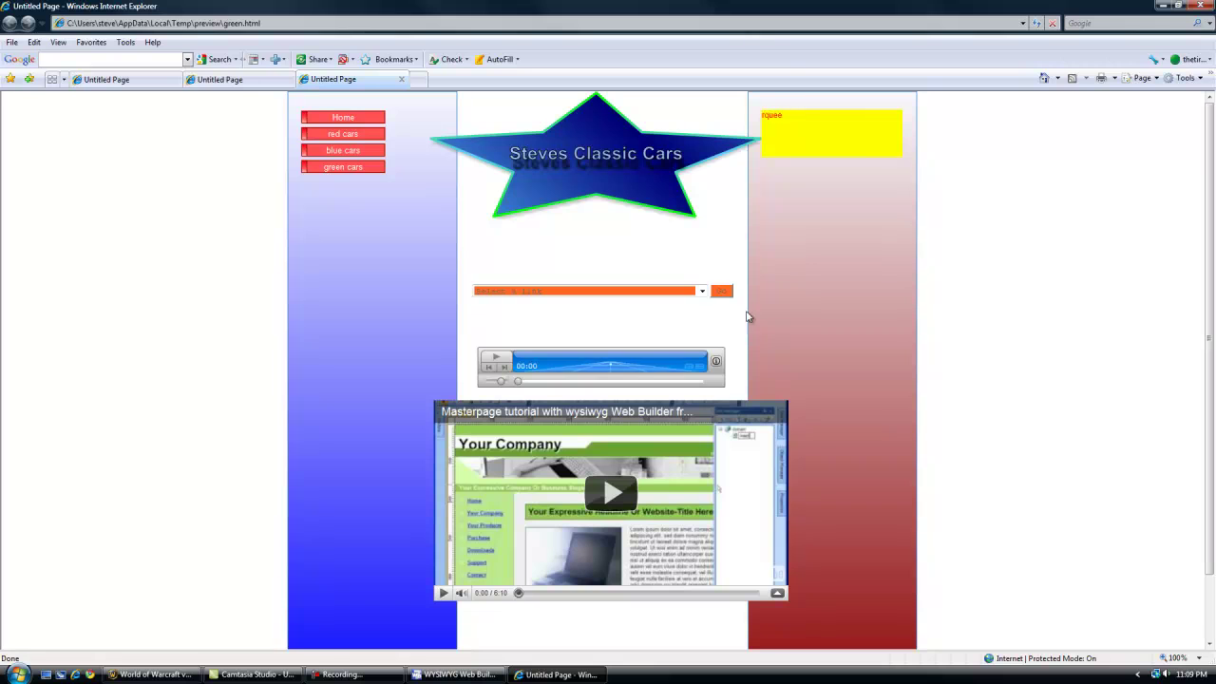
# Open red.html through the Go Menu's red entry and Go, then return with the Home button
pyautogui.click(702, 291)
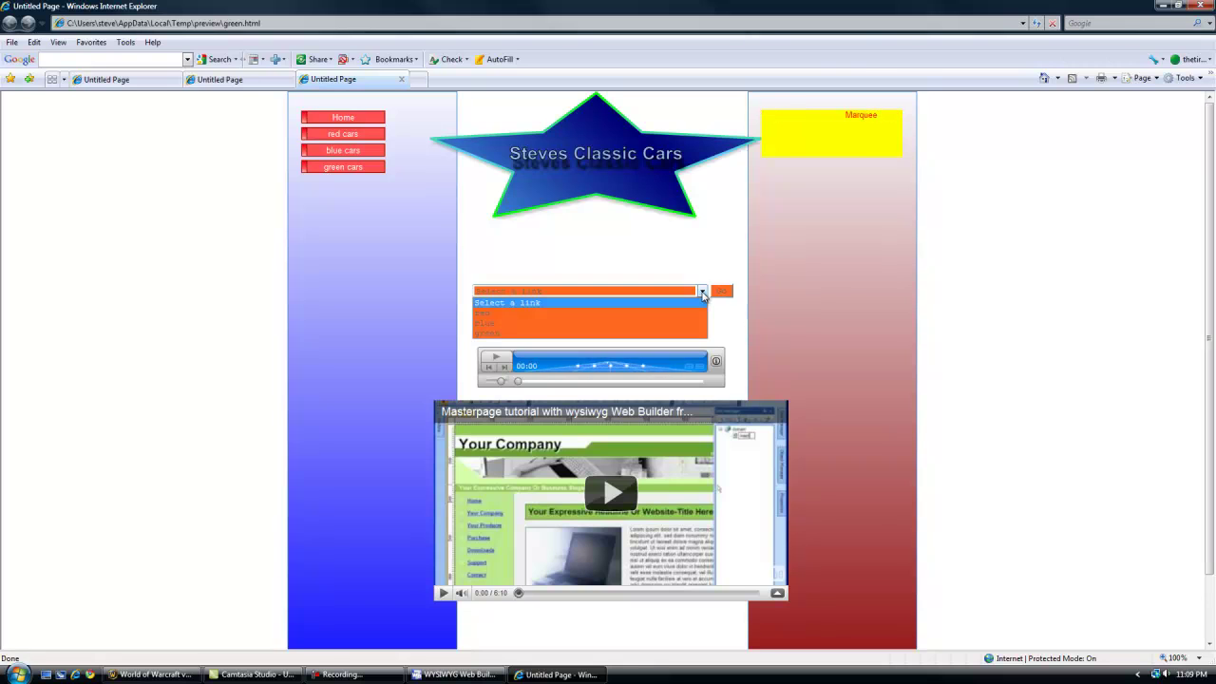
pyautogui.click(501, 314)
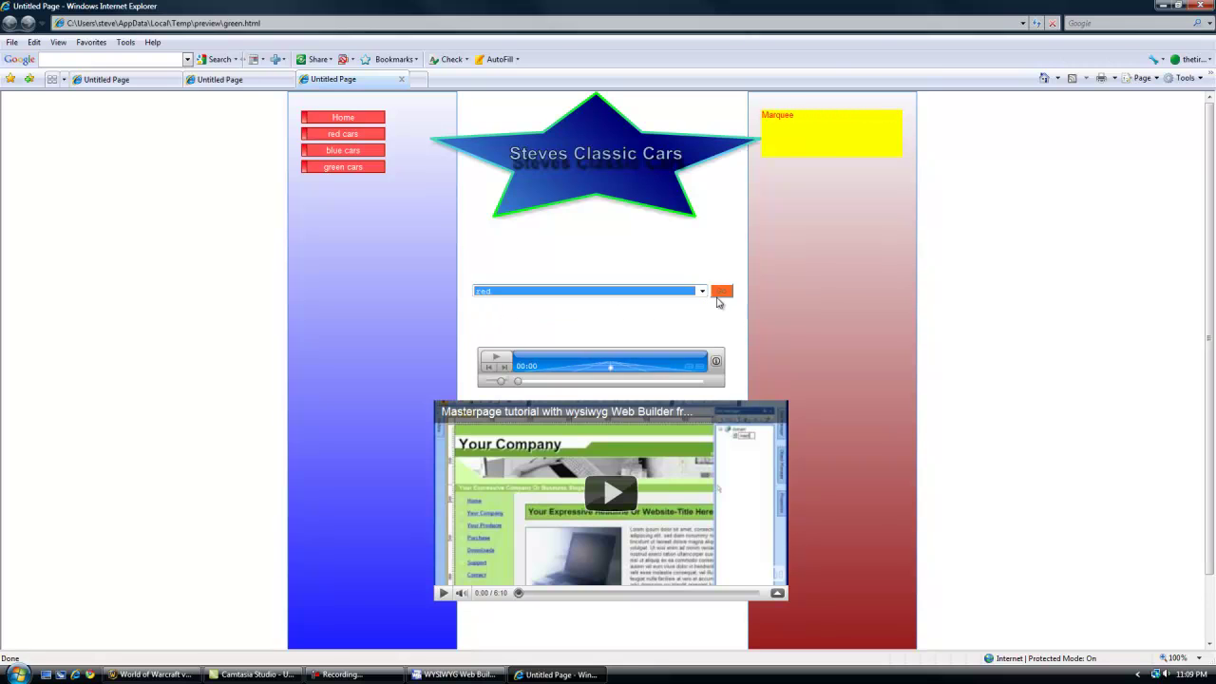
pyautogui.click(719, 291)
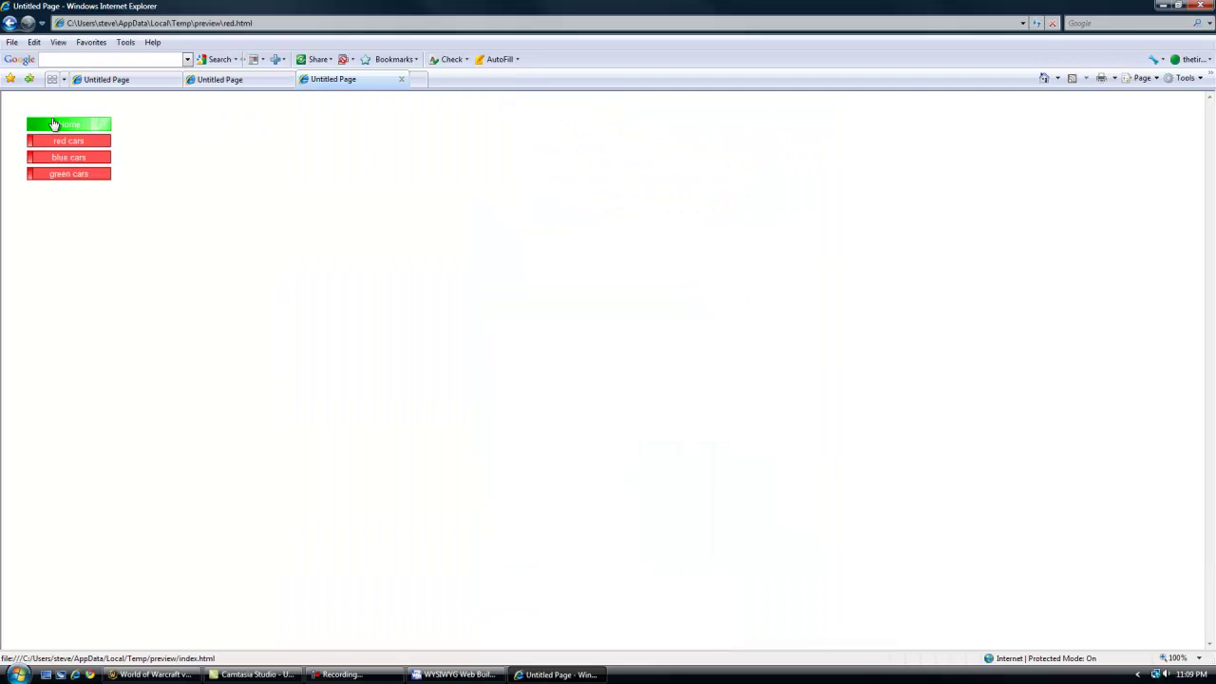
pyautogui.click(60, 125)
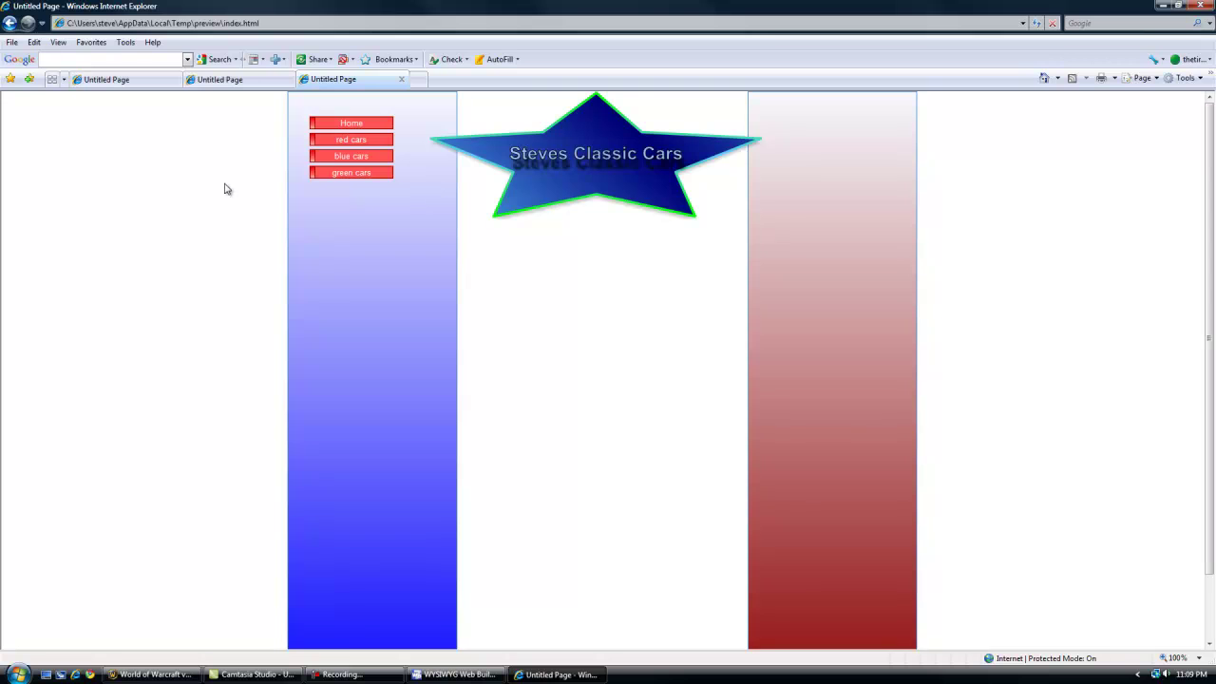
# Switch from Internet Explorer back to WYSIWYG Web Builder with Alt+Tab
pyautogui.hotkey('alt', 'Tab')
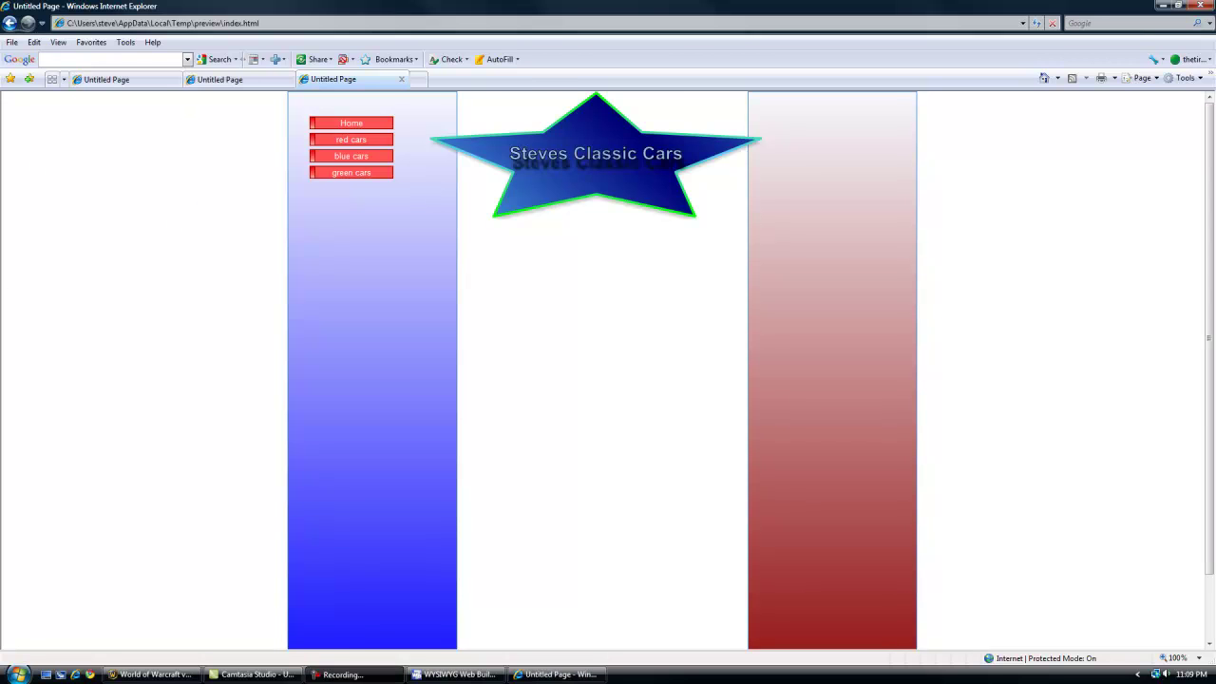